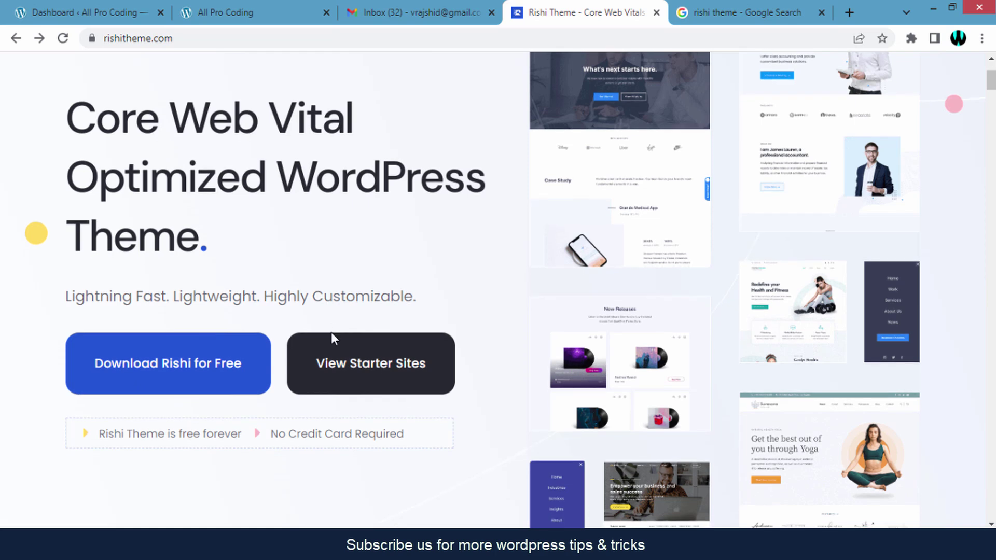
# Open the collection of starter sites from the Rishi Theme homepage.
pyautogui.scroll(3, 332, 333)
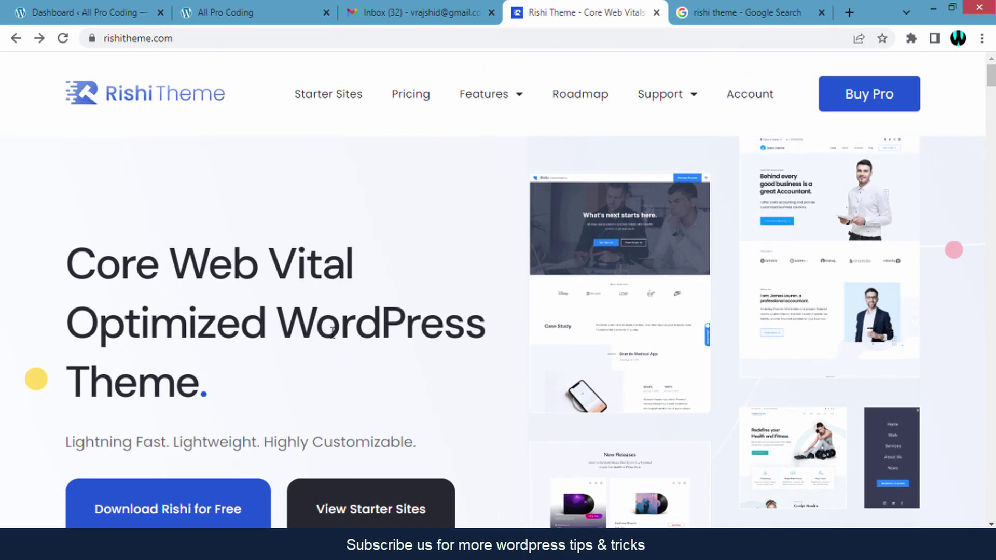
pyautogui.scroll(-1, 332, 333)
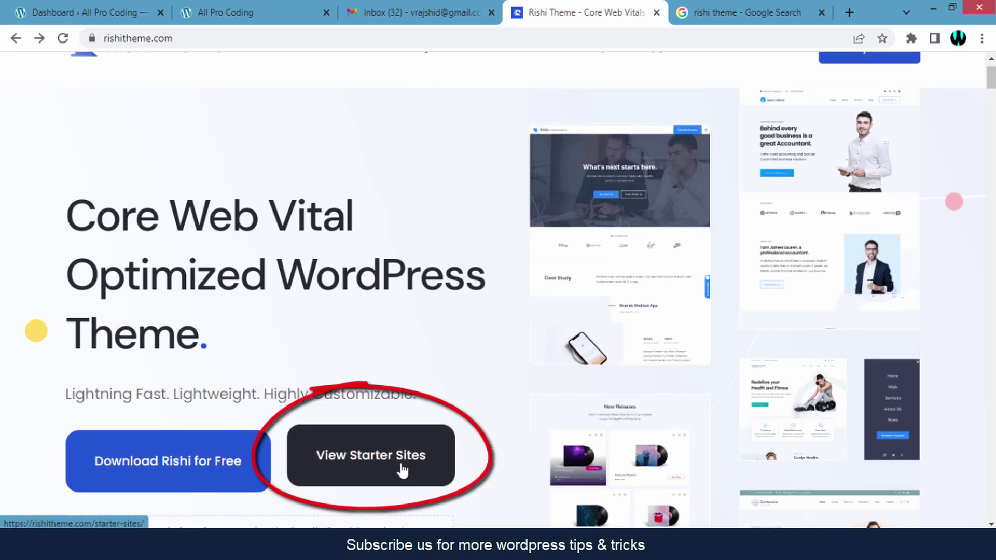
pyautogui.scroll(1, 403, 470)
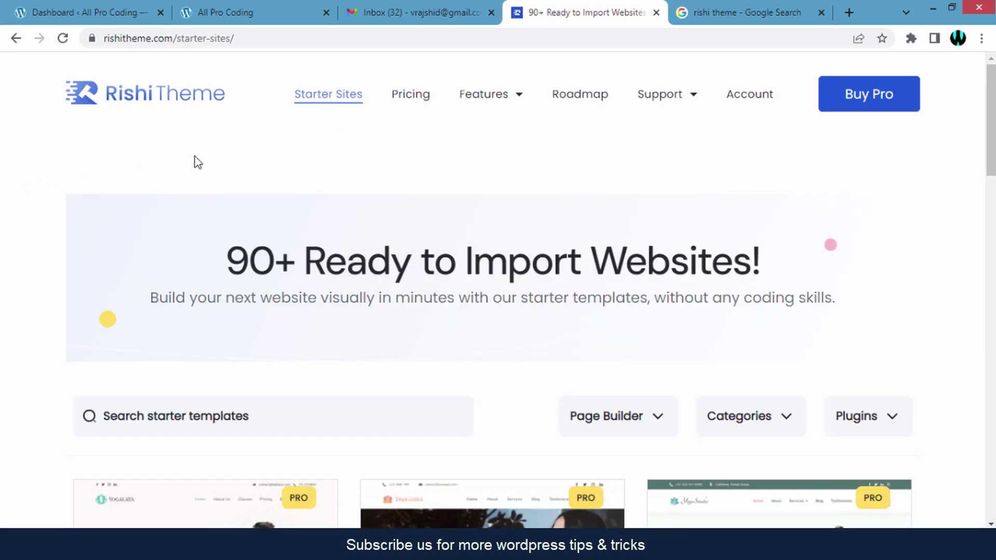
# Filter the starter templates by the WooCommerce and Free categories.
pyautogui.scroll(-2, 195, 156)
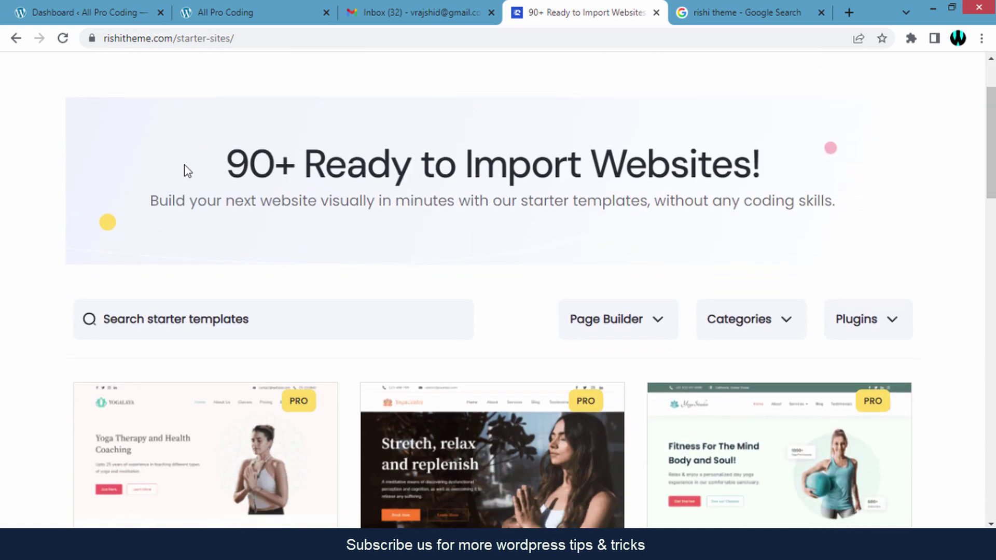
pyautogui.scroll(-1, 187, 171)
pyautogui.scroll(-3, 191, 183)
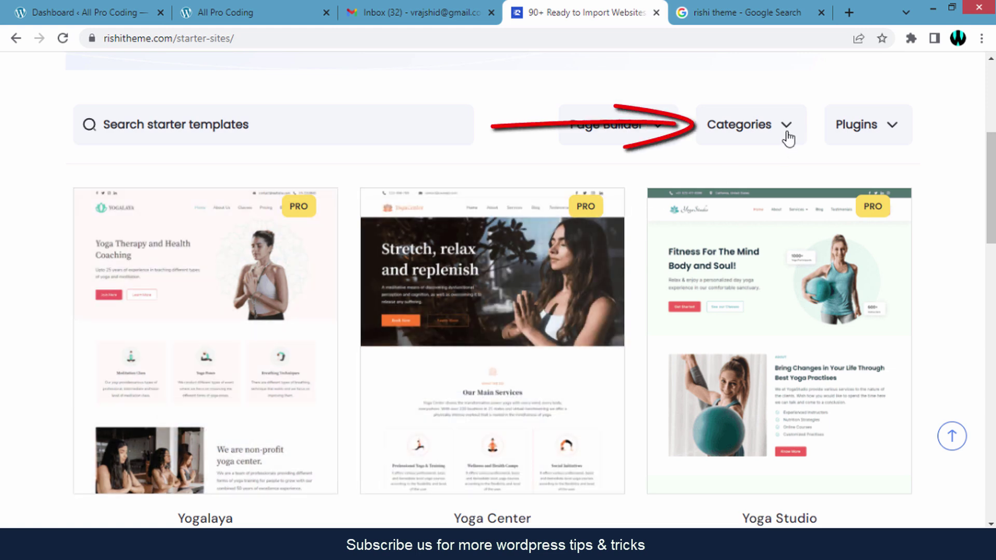
pyautogui.click(786, 127)
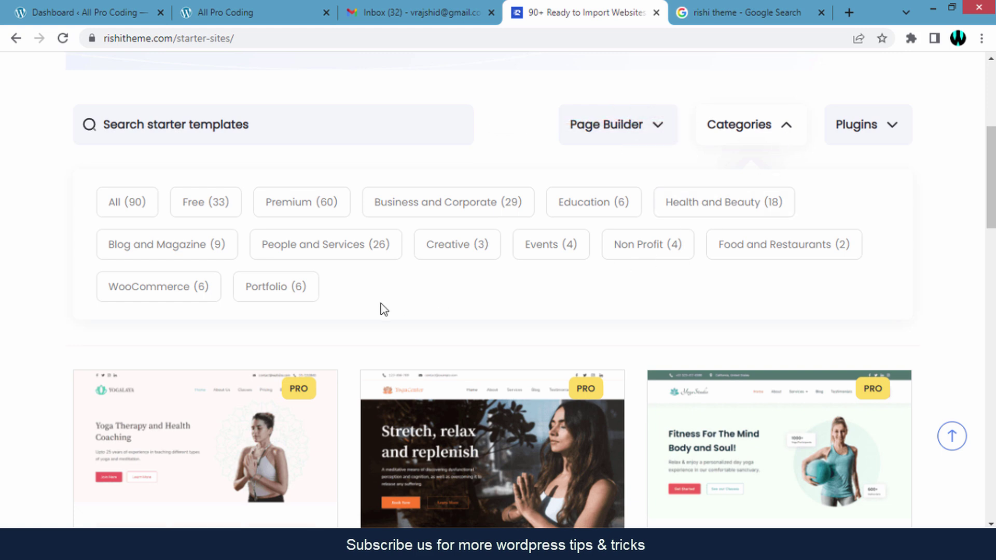
pyautogui.click(161, 294)
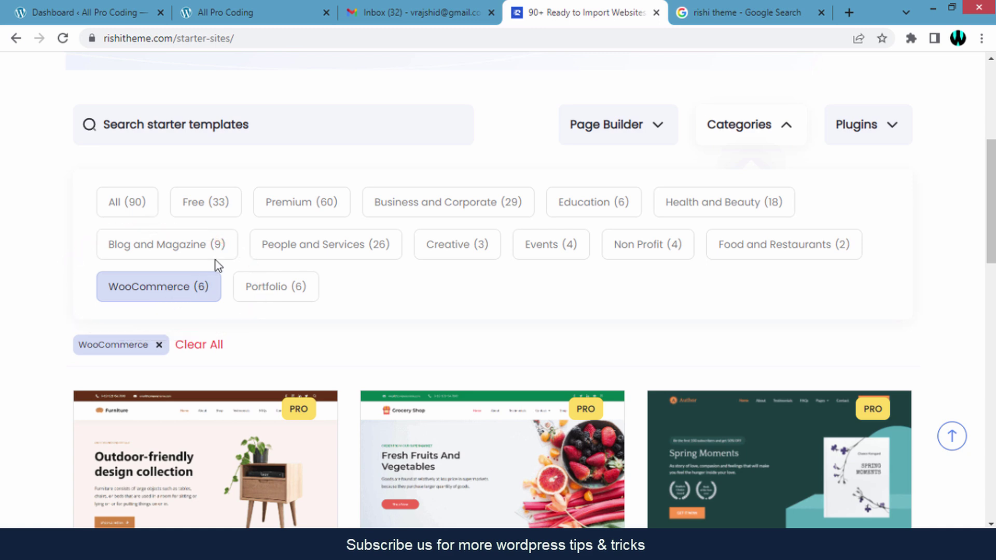
pyautogui.click(203, 209)
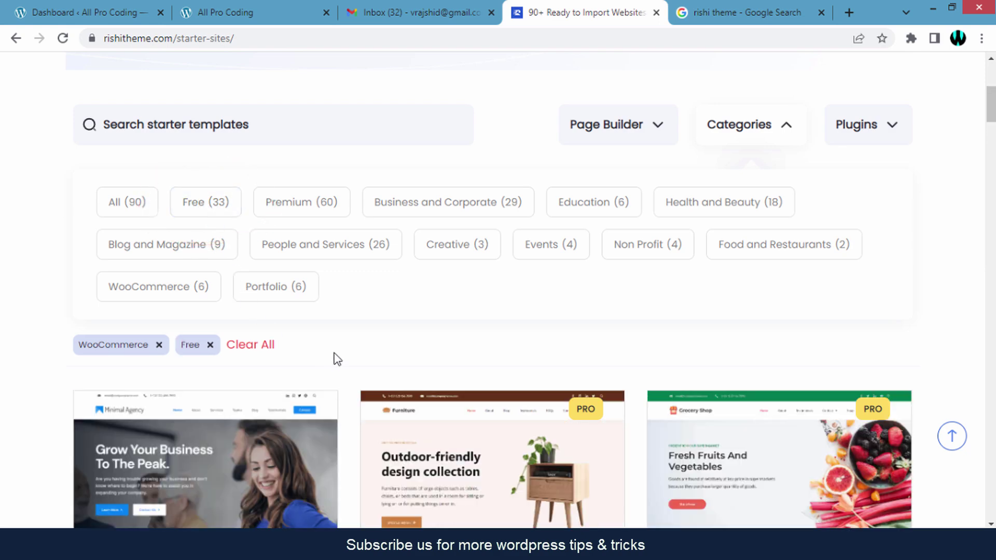
# Find the Organic Shop template among the filtered starter sites and open its preview.
pyautogui.scroll(-10, 356, 353)
pyautogui.scroll(-7, 351, 127)
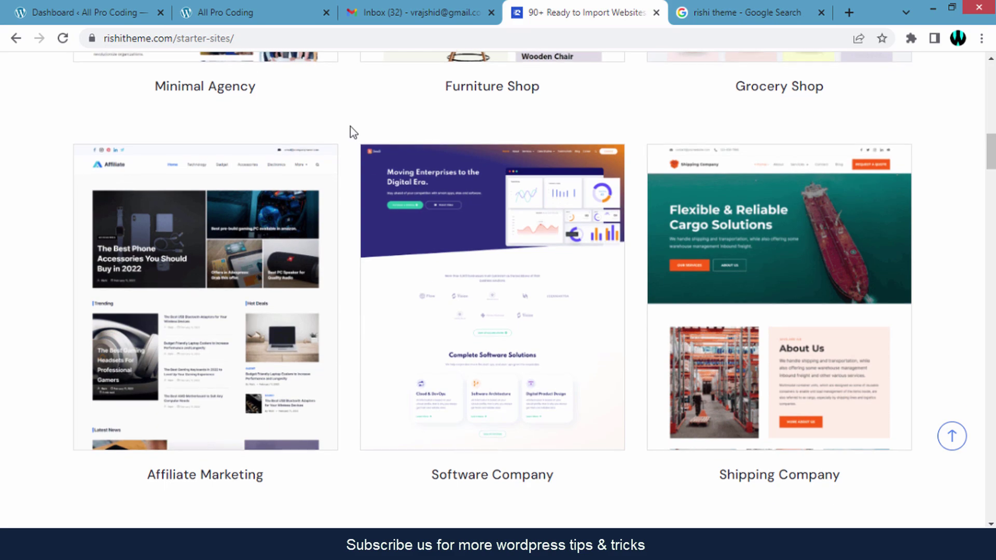
pyautogui.scroll(-8, 350, 126)
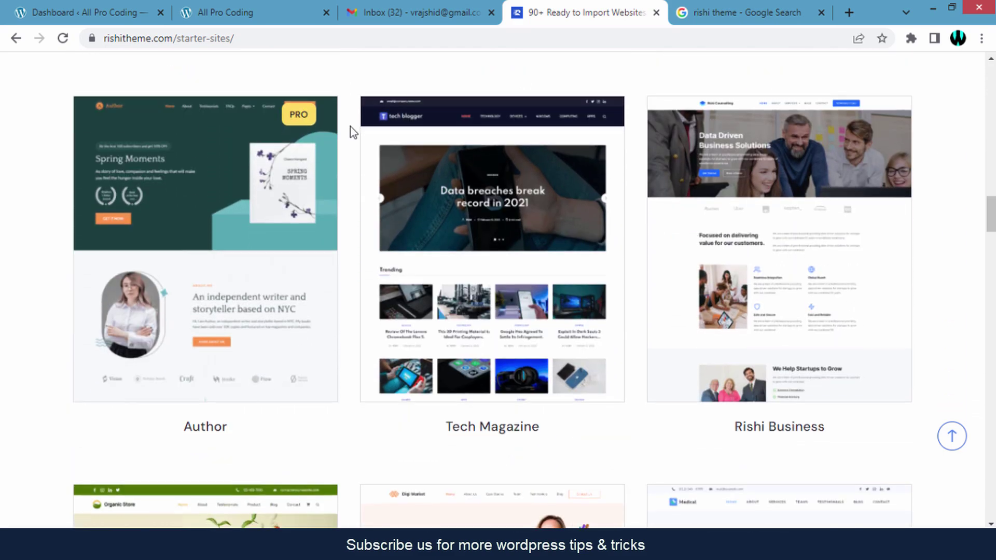
pyautogui.scroll(-6, 351, 130)
pyautogui.scroll(-6, 350, 133)
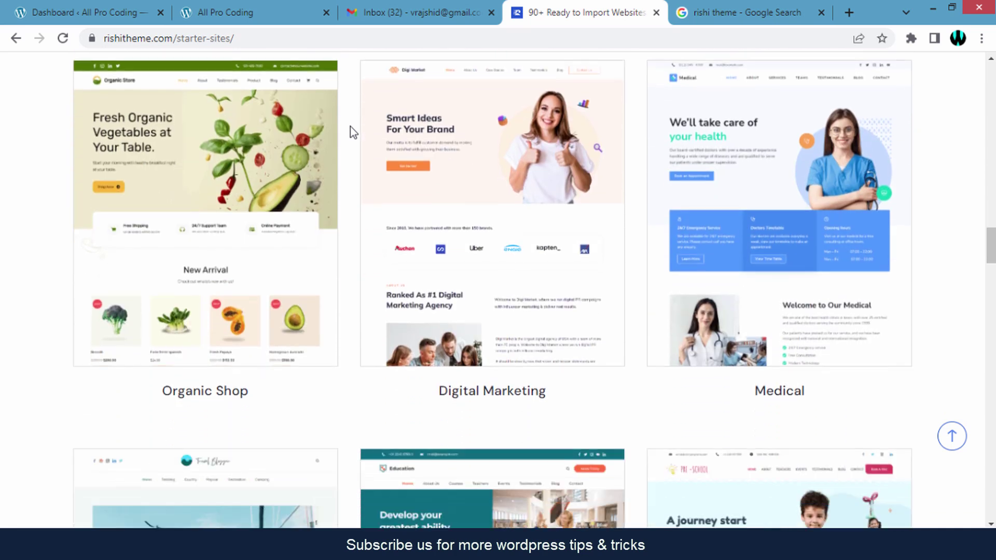
pyautogui.scroll(4, 350, 127)
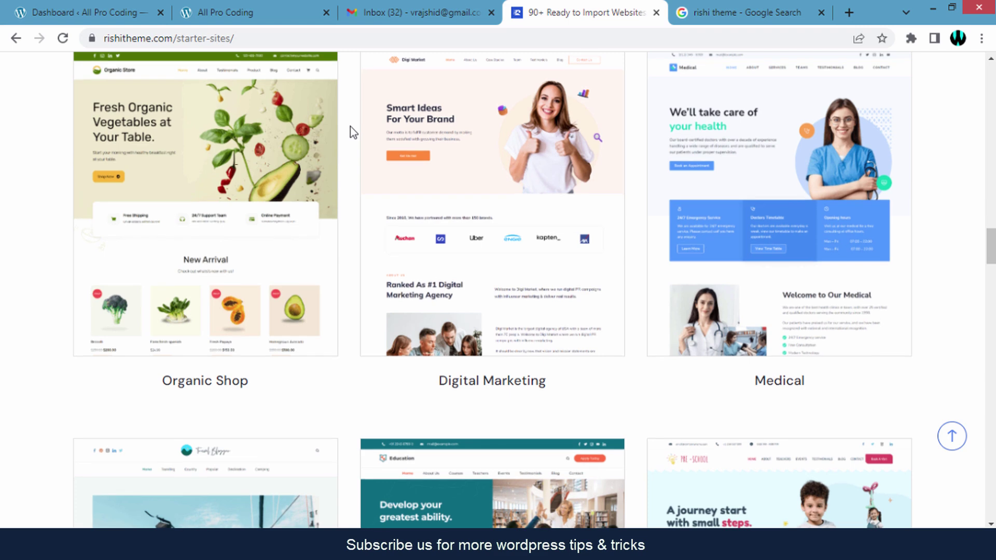
pyautogui.moveTo(241, 220)
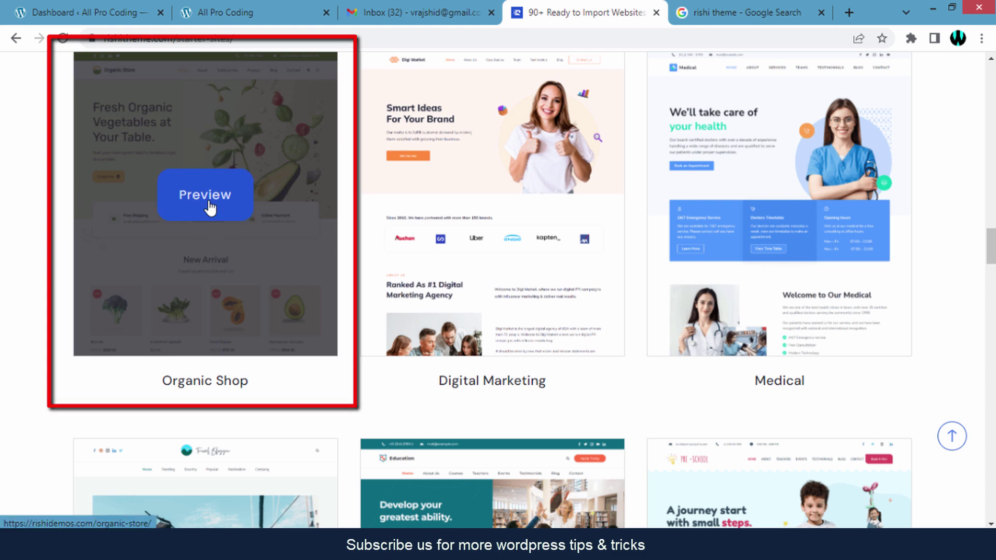
pyautogui.click(210, 207)
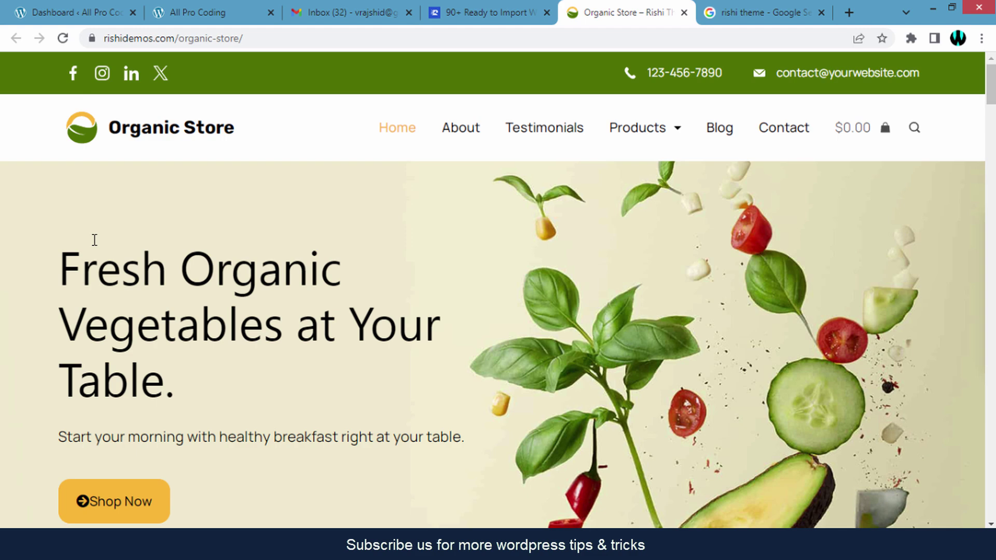
# Examine the Organic Store demo's hero banner, service highlights and New Arrival products.
pyautogui.scroll(-5, 94, 240)
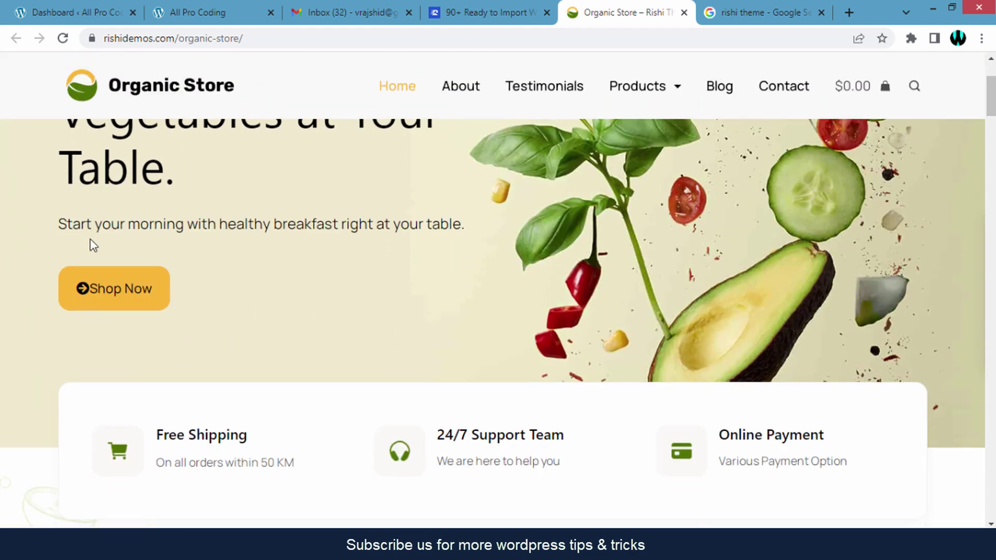
pyautogui.scroll(2, 93, 245)
pyautogui.scroll(3, 374, 282)
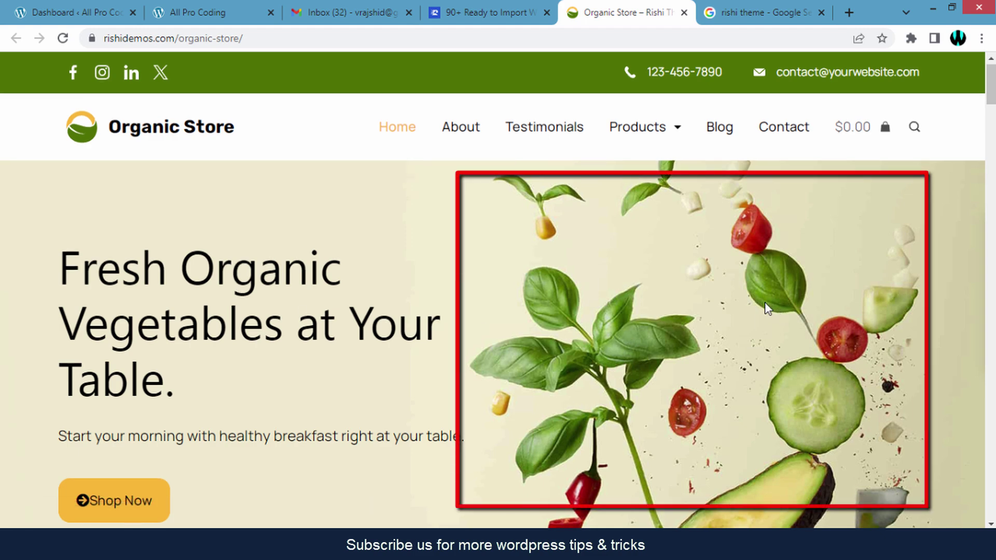
pyautogui.scroll(-7, 765, 302)
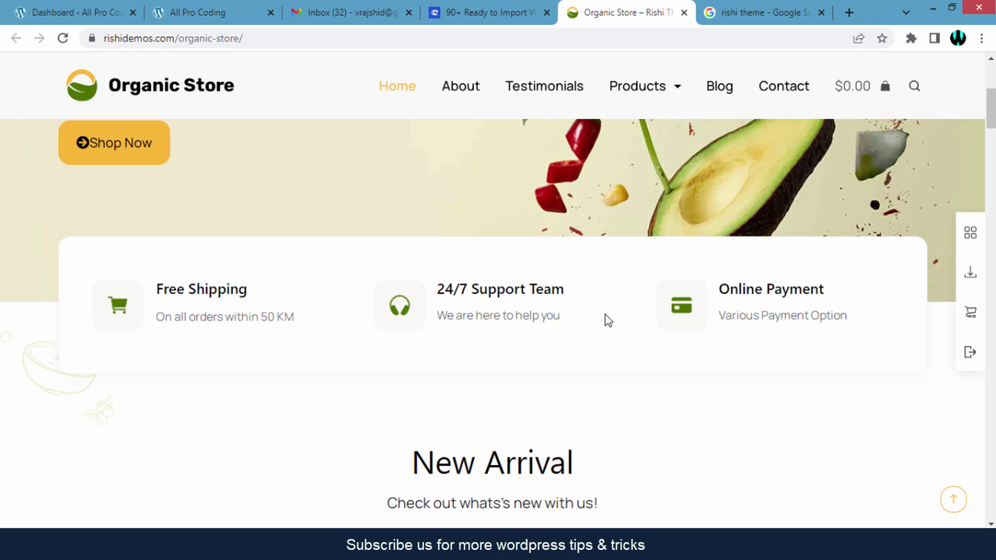
pyautogui.scroll(-1, 508, 306)
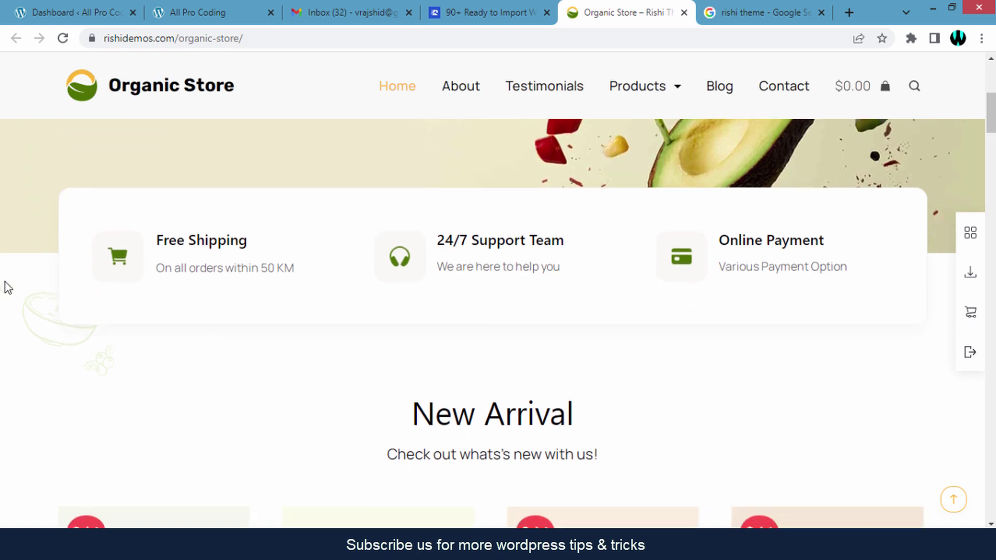
pyautogui.scroll(-5, 631, 268)
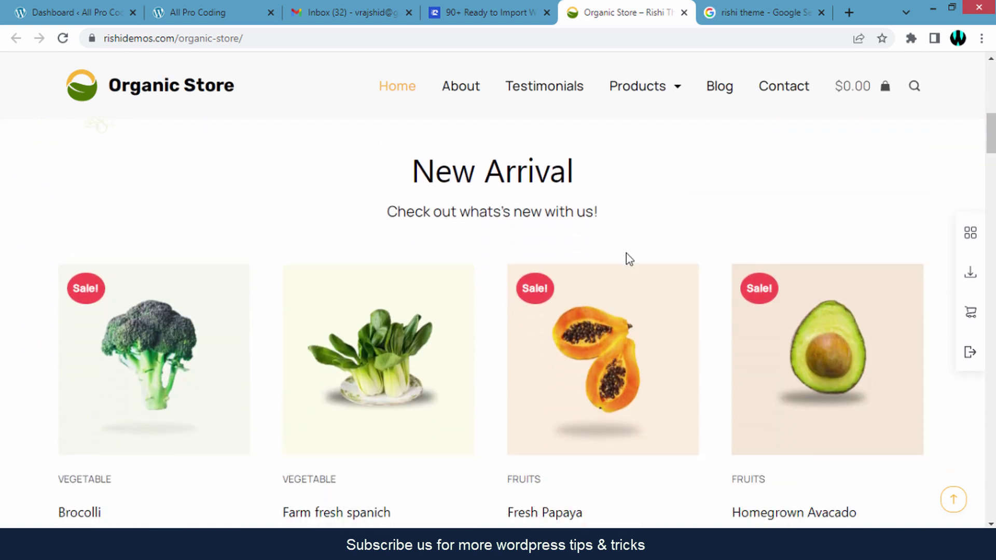
pyautogui.scroll(1, 627, 258)
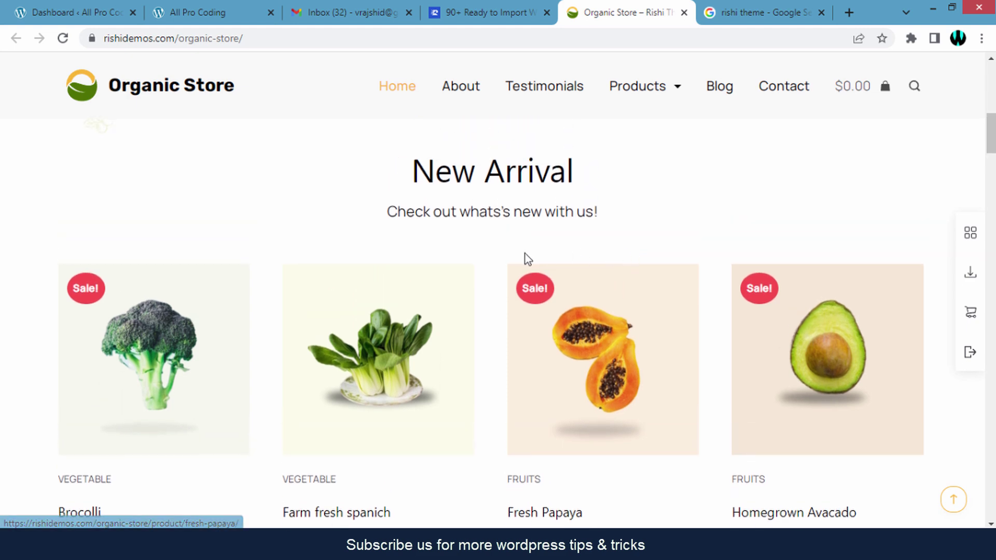
pyautogui.scroll(-3, 506, 261)
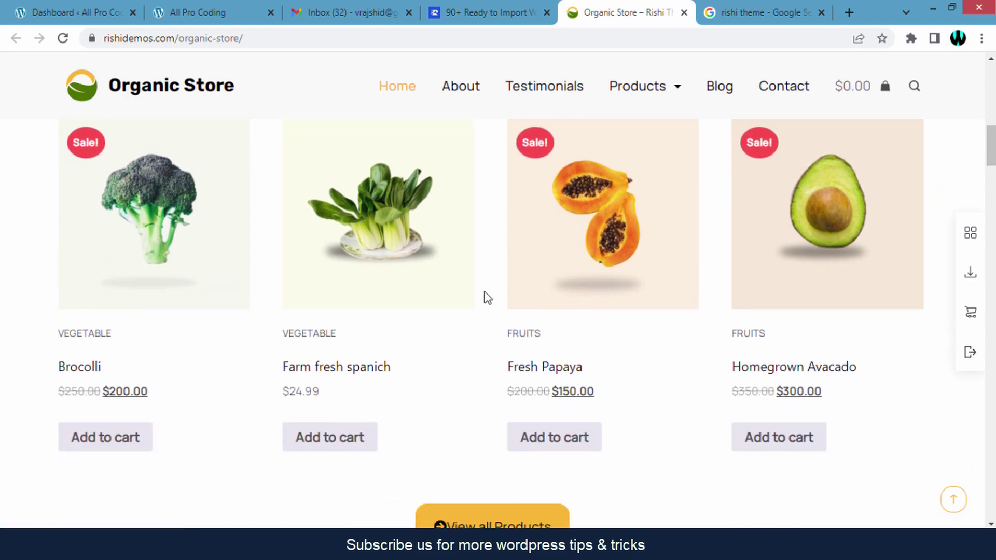
pyautogui.scroll(-3, 488, 297)
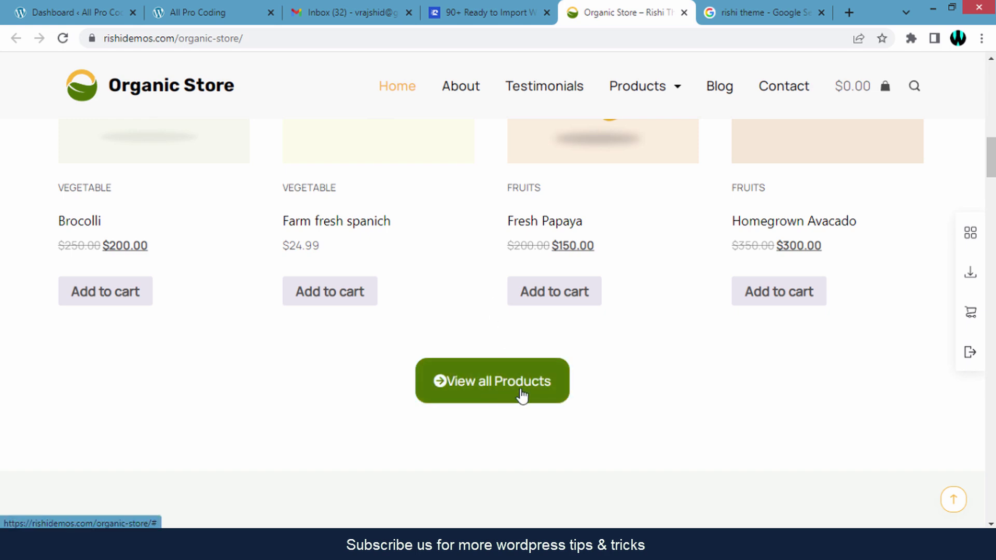
# Review the Hottest Categories and Who we are sections of the demo homepage.
pyautogui.scroll(-7, 515, 387)
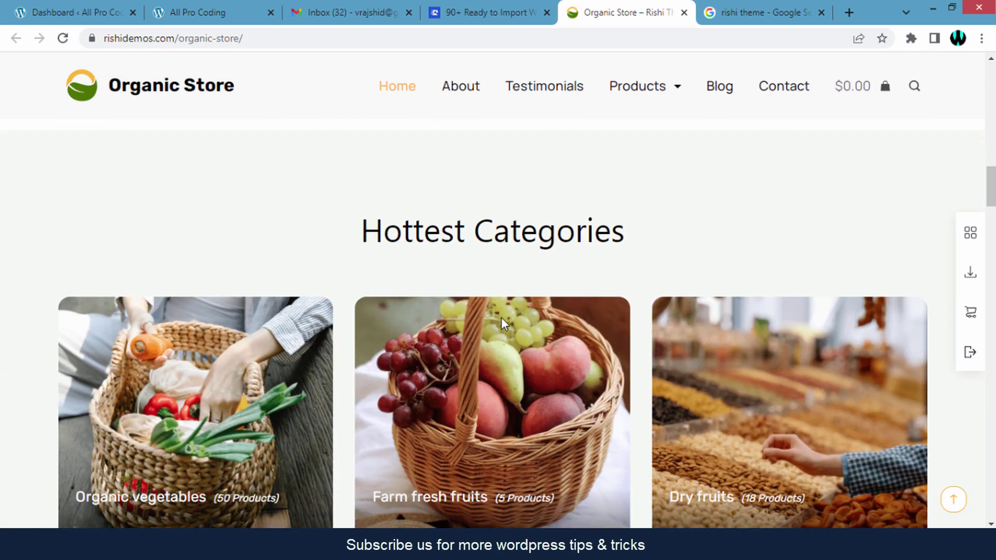
pyautogui.scroll(-1, 501, 317)
pyautogui.scroll(-1, 291, 325)
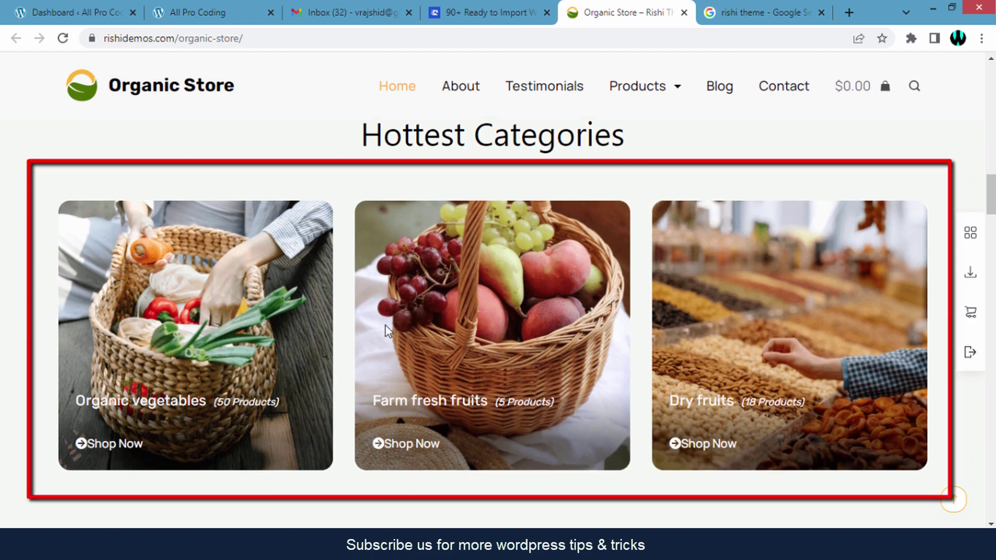
pyautogui.scroll(-6, 638, 344)
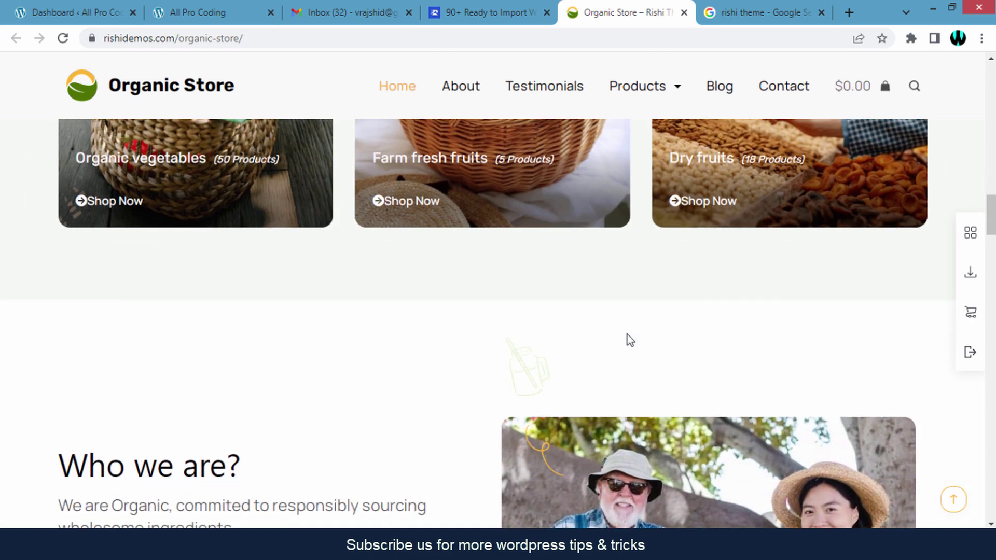
pyautogui.scroll(-3, 612, 325)
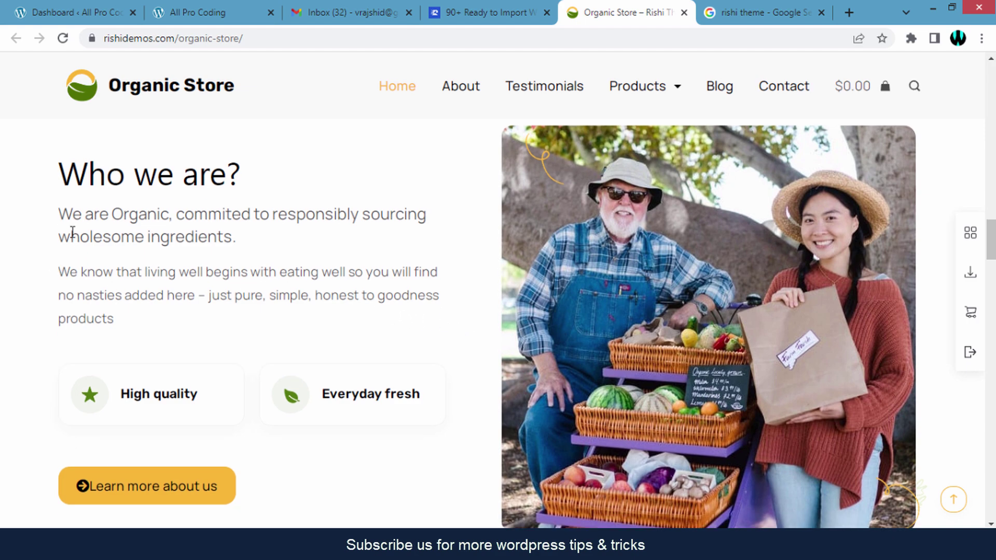
# Go to the Client Testimonials section and flip backward through its slides.
pyautogui.scroll(-10, 285, 283)
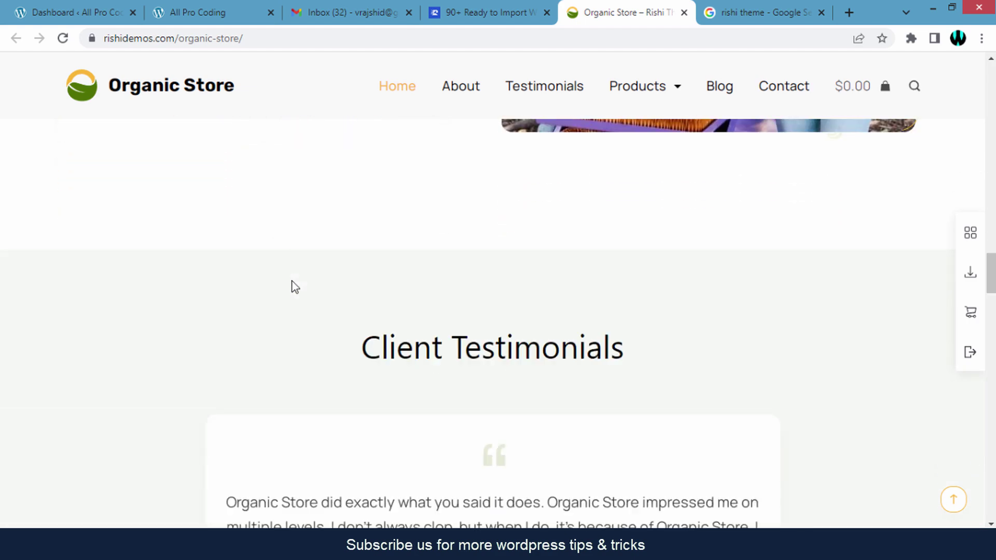
pyautogui.scroll(-1, 293, 287)
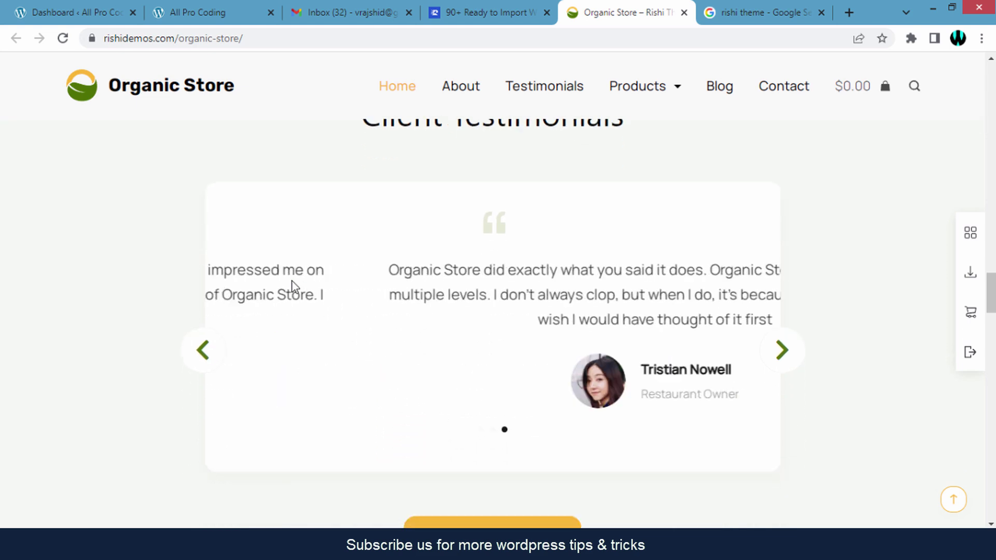
pyautogui.scroll(1, 290, 290)
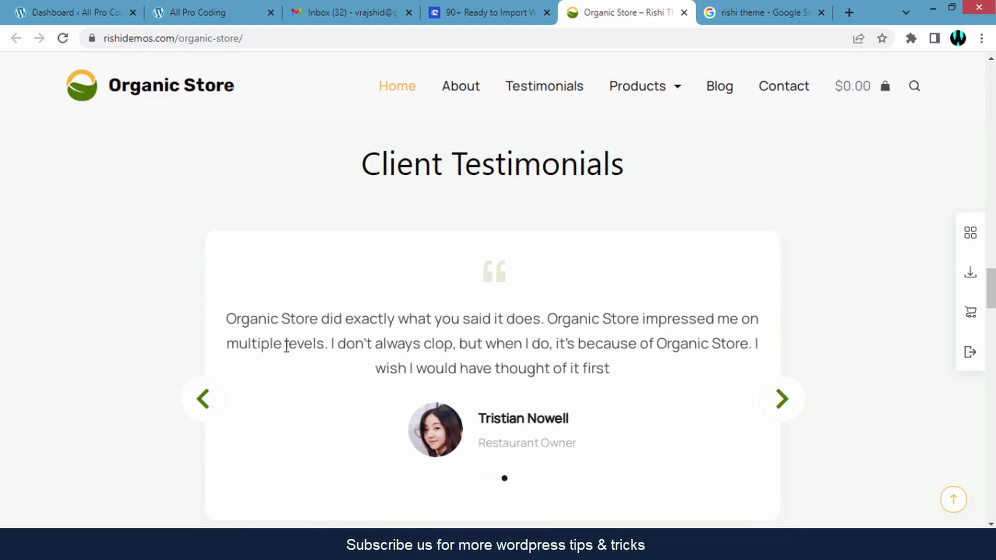
pyautogui.click(204, 401)
pyautogui.click(204, 401)
pyautogui.click(204, 400)
pyautogui.scroll(-1, 119, 266)
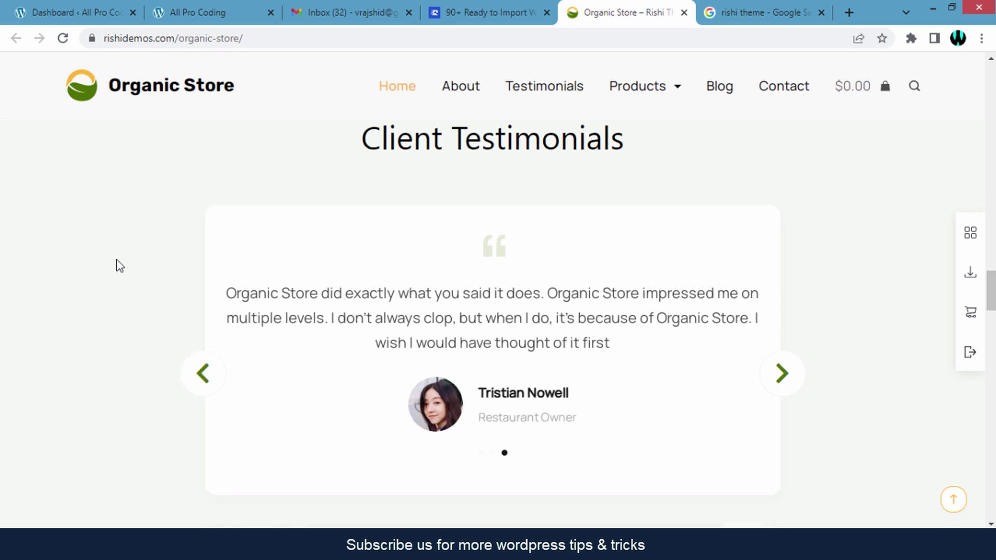
# Review the Hot Sales products and the New Year Offer banner further down the demo homepage.
pyautogui.scroll(-8, 120, 266)
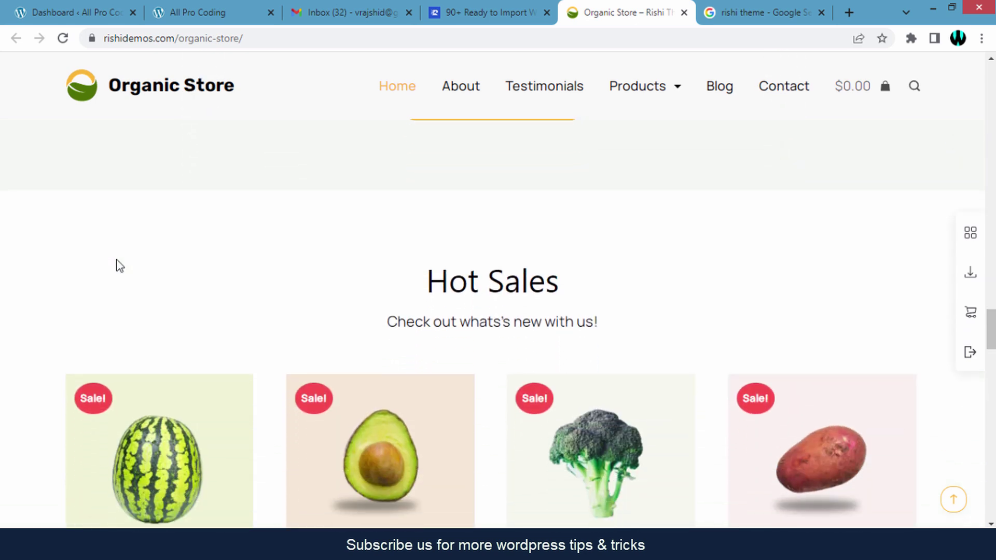
pyautogui.scroll(-3, 120, 266)
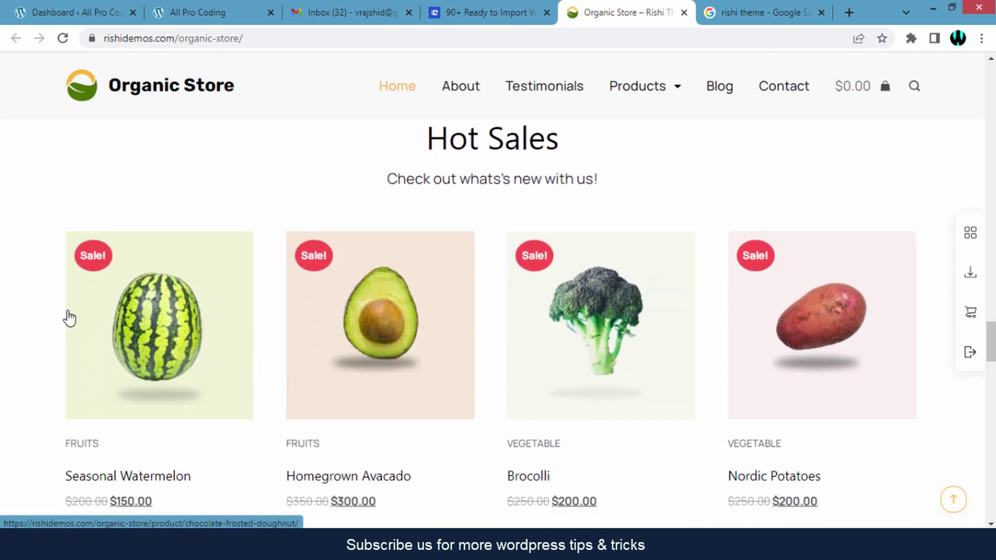
pyautogui.scroll(-8, 69, 318)
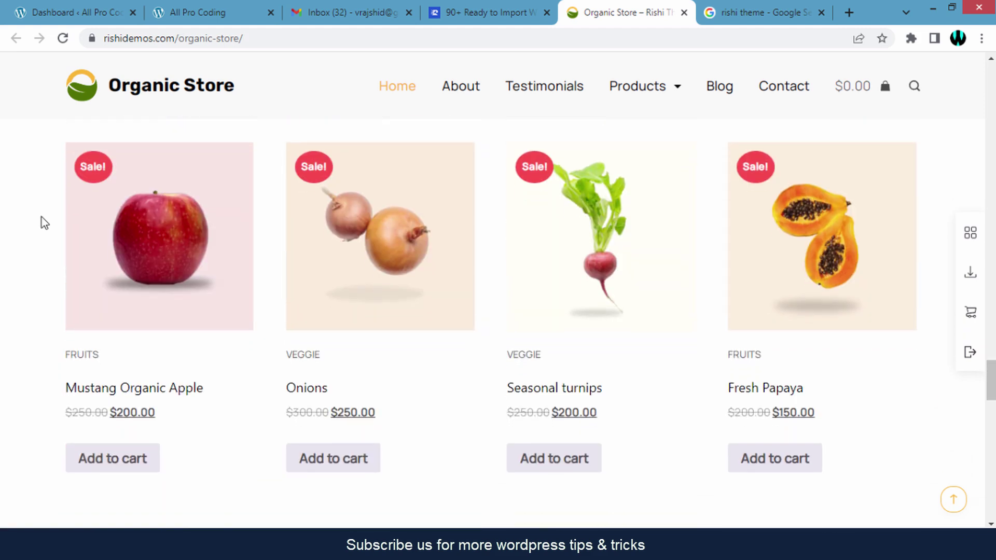
pyautogui.scroll(-7, 42, 217)
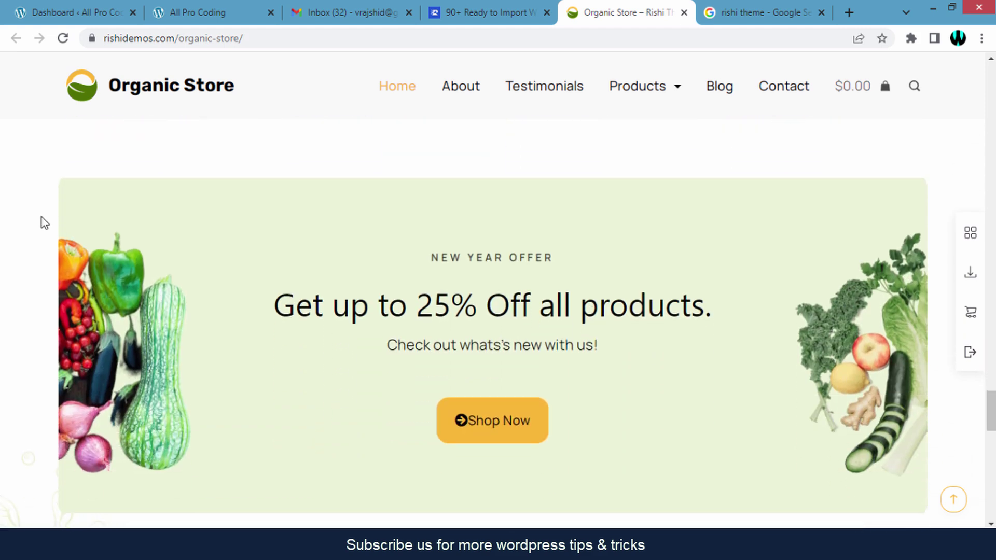
pyautogui.scroll(-1, 42, 217)
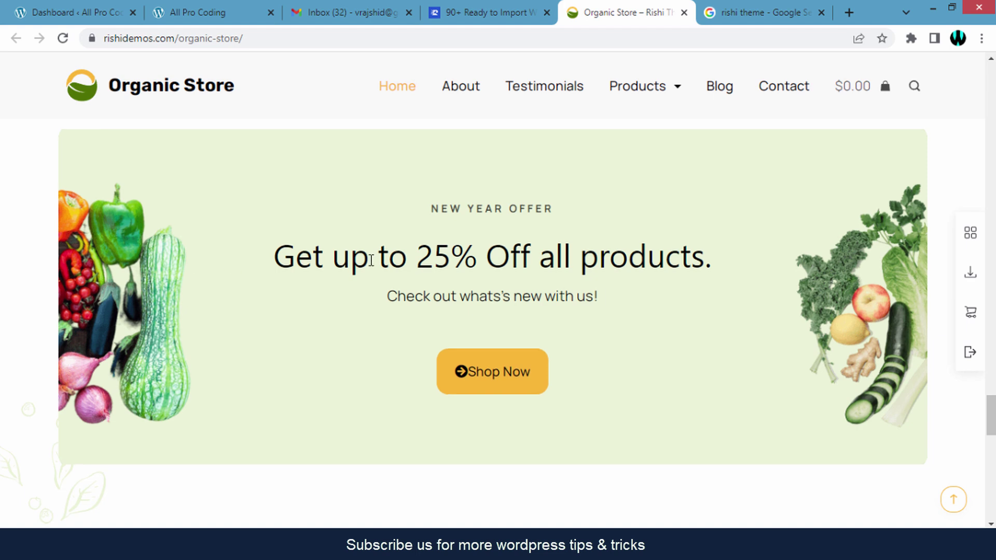
# Review the Our Latest Blog section and the footer of the demo homepage, going back up to the Hot Sales products.
pyautogui.scroll(-6, 371, 261)
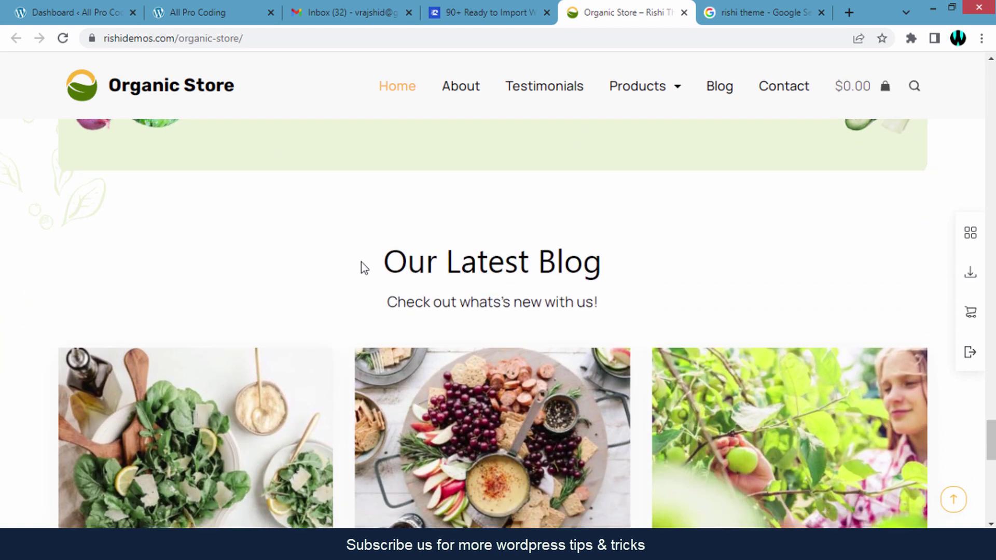
pyautogui.scroll(-1, 362, 267)
pyautogui.scroll(-2, 352, 266)
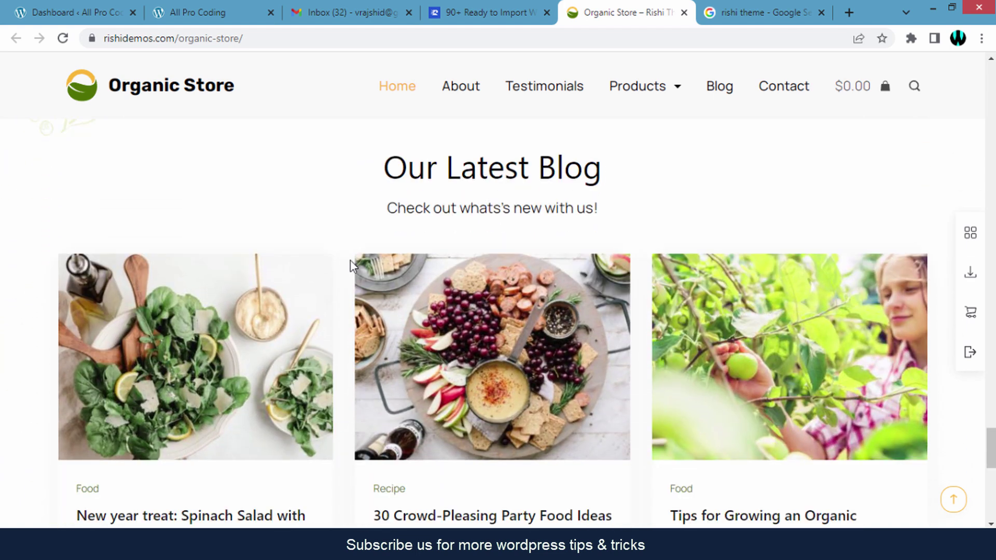
pyautogui.scroll(-11, 677, 320)
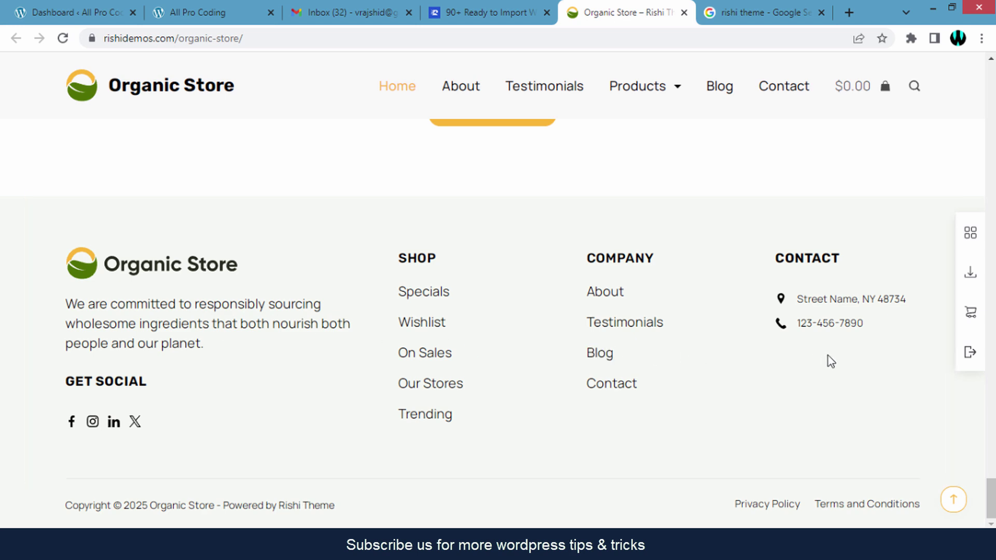
pyautogui.scroll(10, 366, 335)
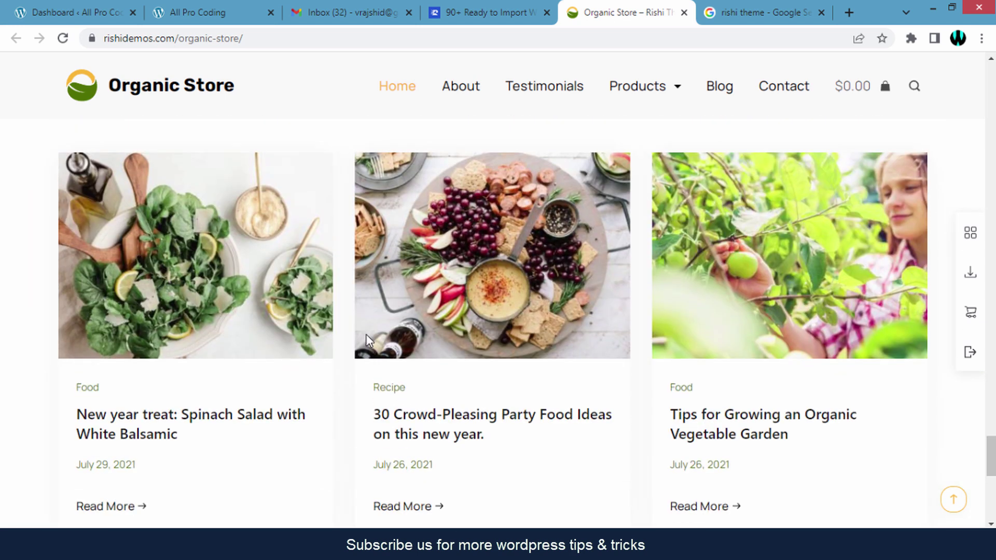
pyautogui.scroll(9, 366, 334)
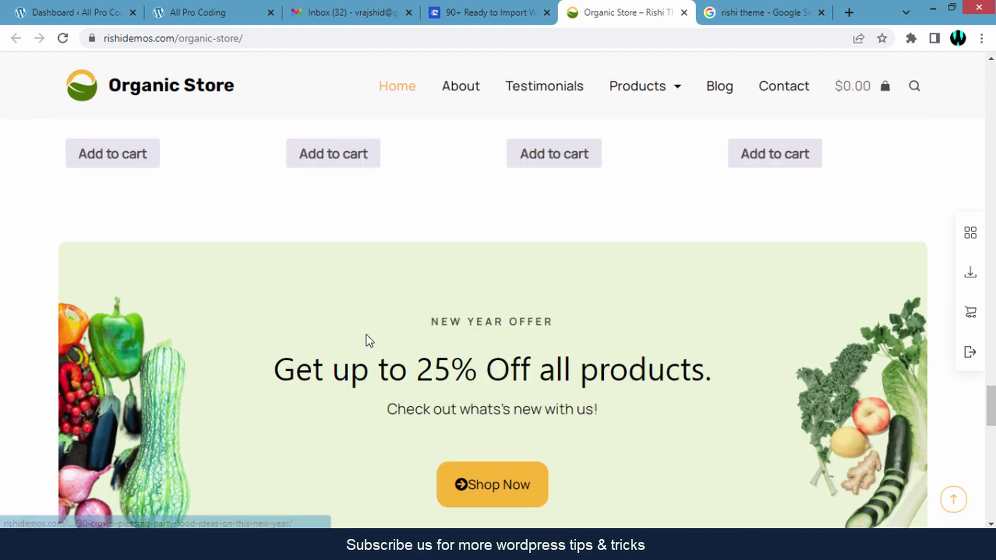
pyautogui.scroll(3, 370, 340)
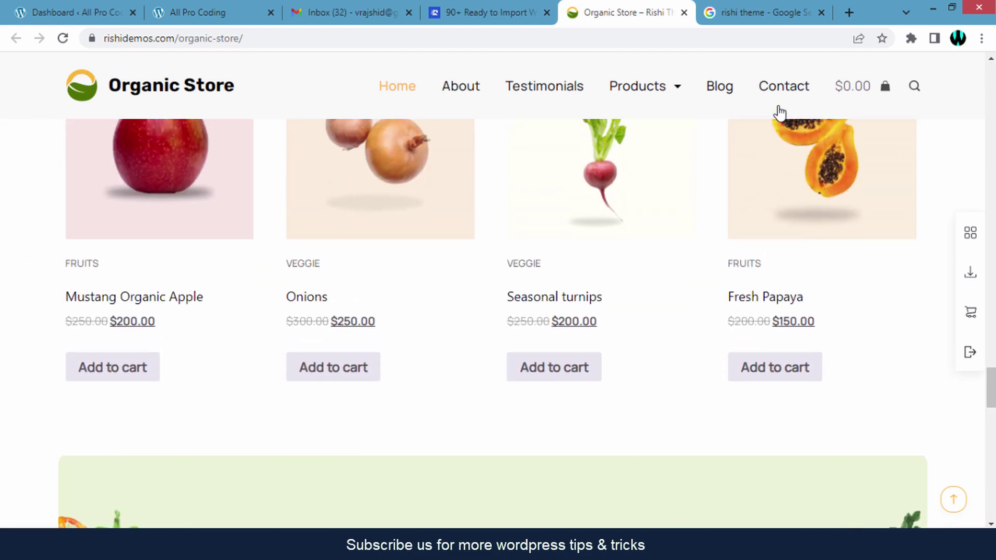
# Open the demo's Contact page and review its banner and message form.
pyautogui.click(779, 92)
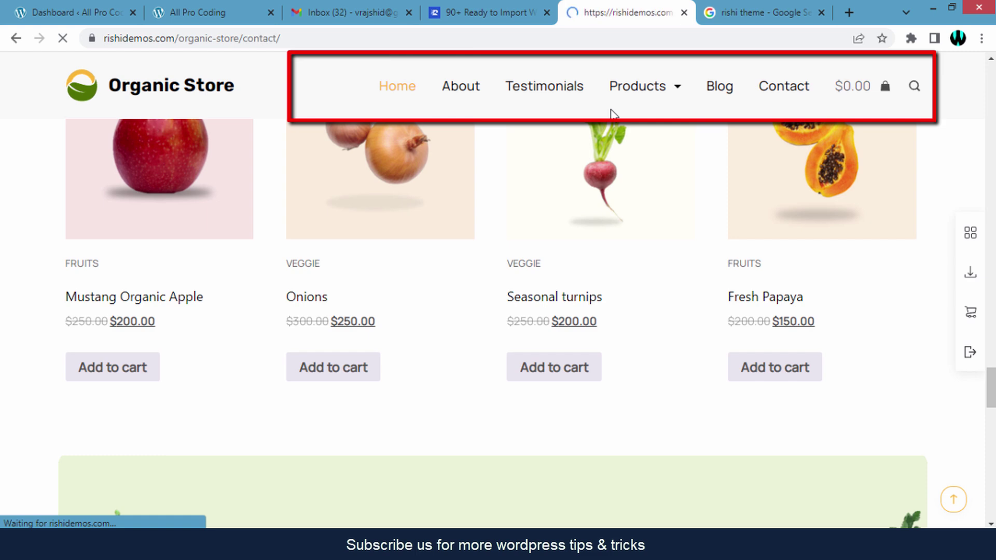
pyautogui.moveTo(612, 140)
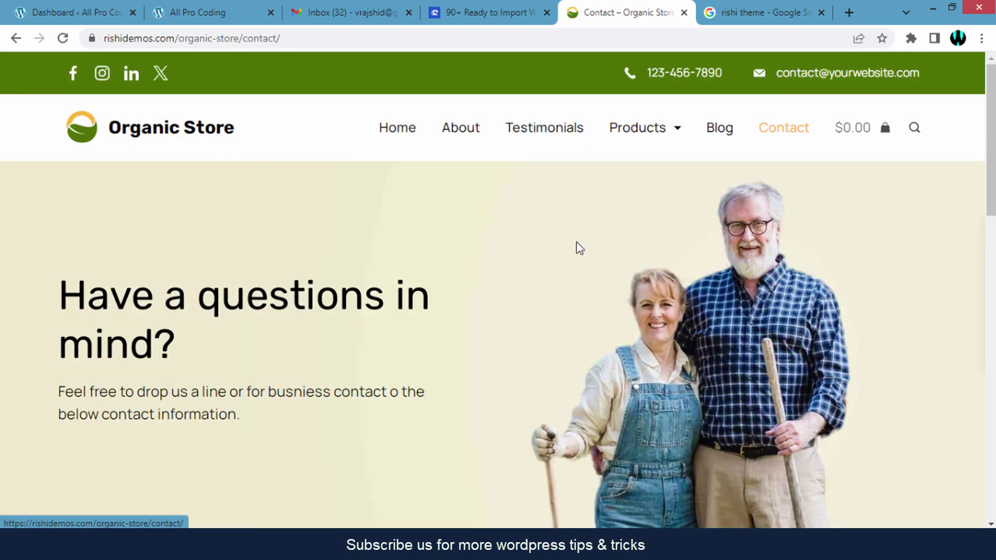
pyautogui.scroll(-4, 579, 248)
pyautogui.scroll(1, 573, 250)
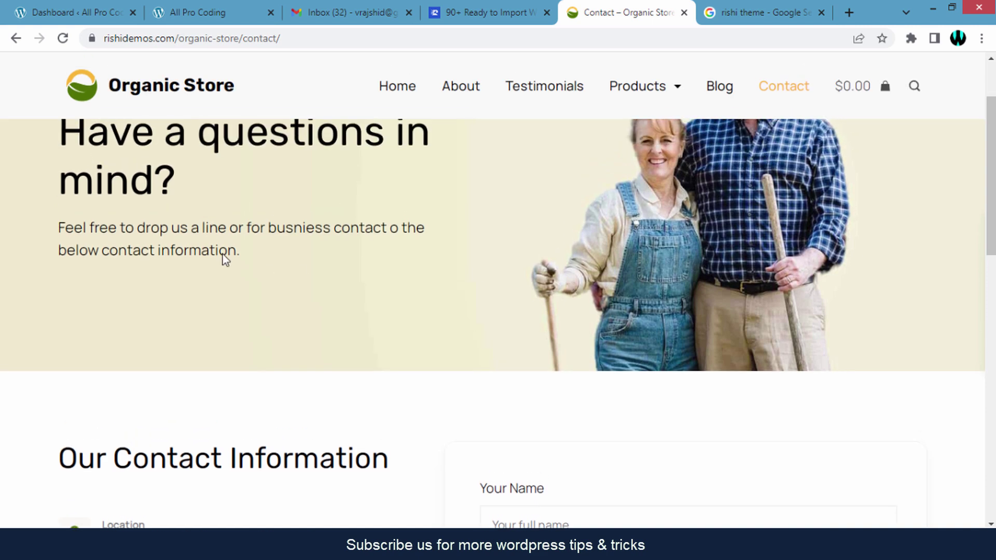
pyautogui.scroll(3, 202, 245)
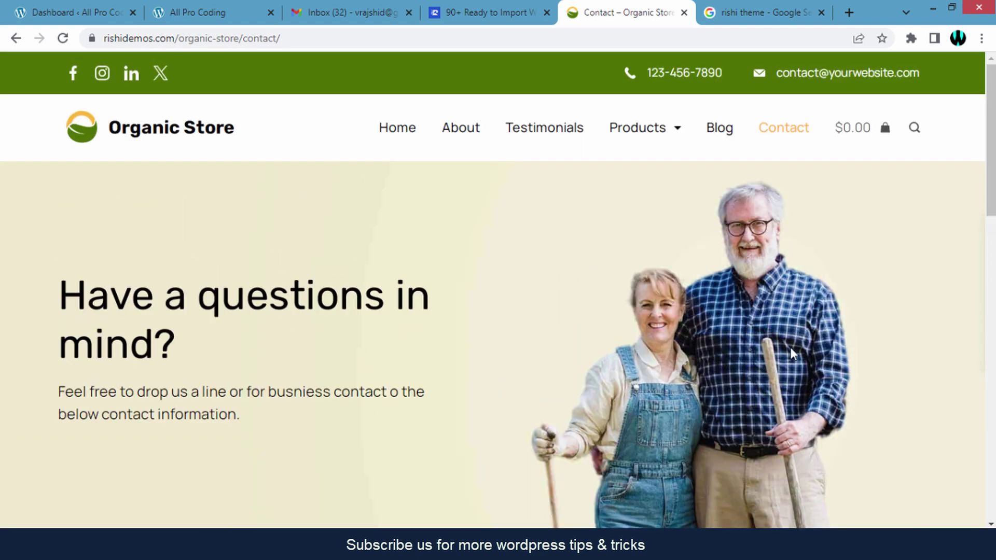
pyautogui.scroll(-8, 771, 345)
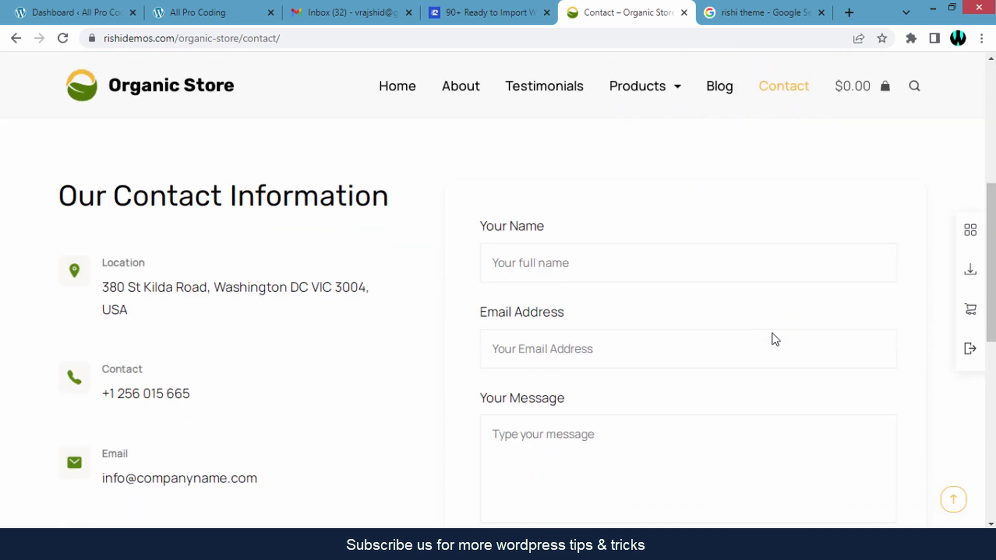
pyautogui.scroll(-1, 773, 333)
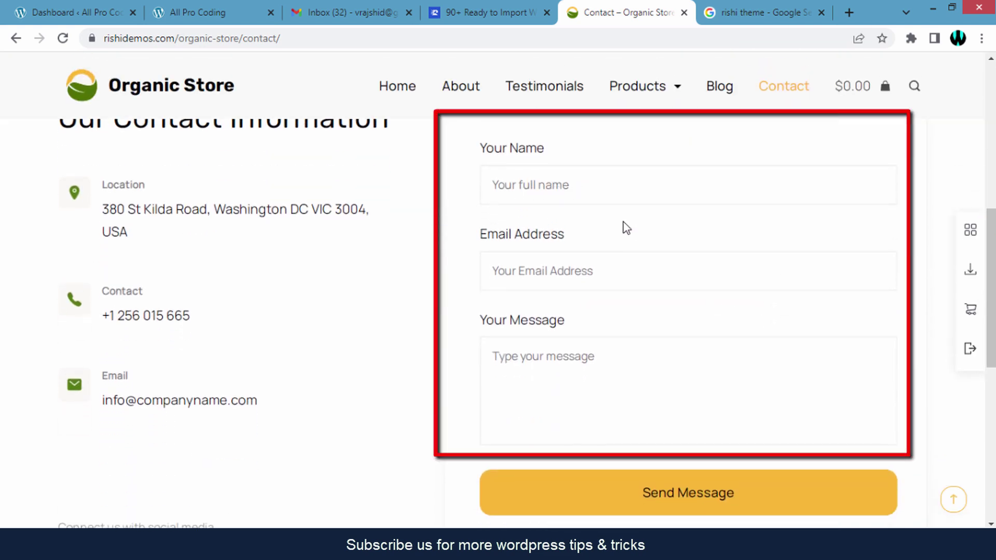
# Examine the Our Contact Information block and the social media links on the Contact page.
pyautogui.scroll(1, 360, 343)
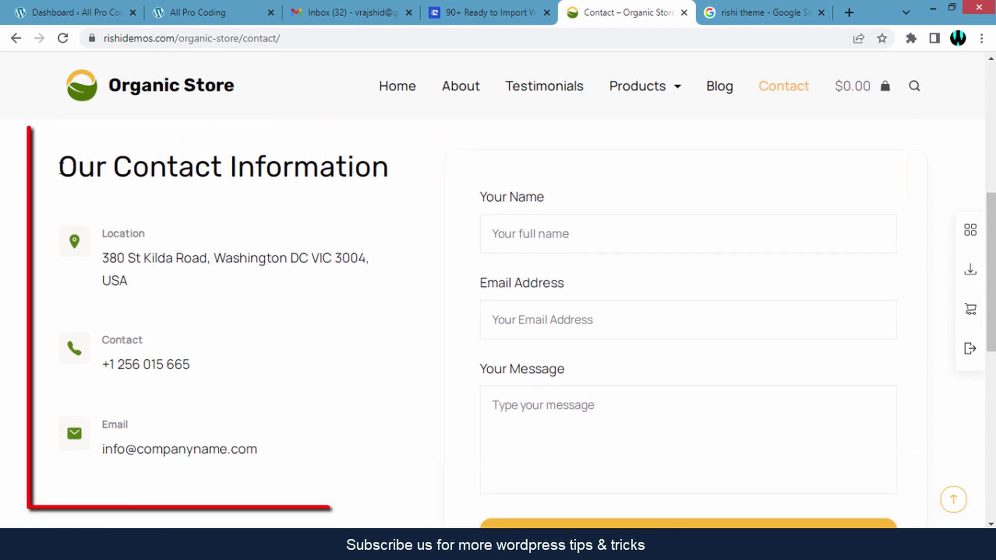
pyautogui.moveTo(100, 209)
pyautogui.mouseDown()
pyautogui.moveTo(189, 316)
pyautogui.moveTo(270, 450)
pyautogui.mouseUp()
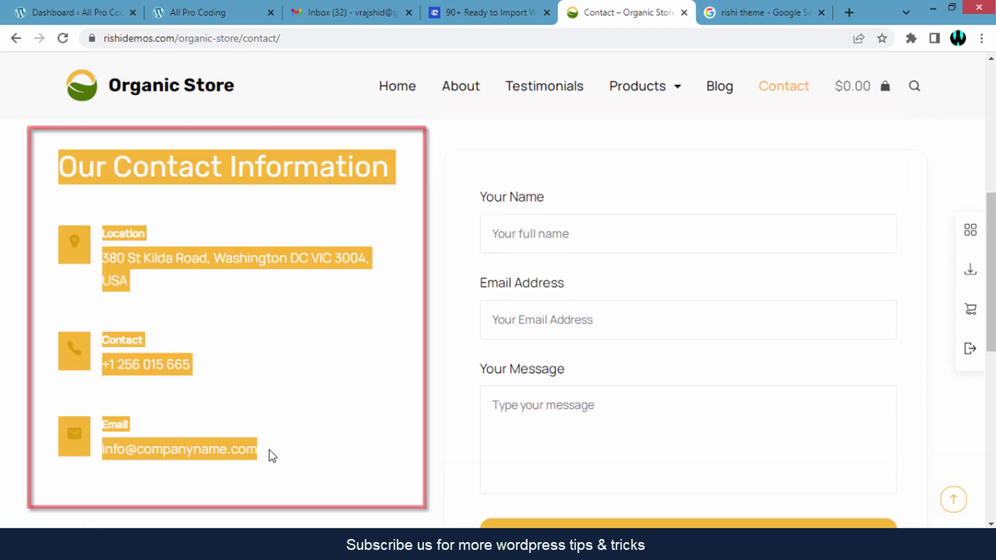
pyautogui.click(269, 450)
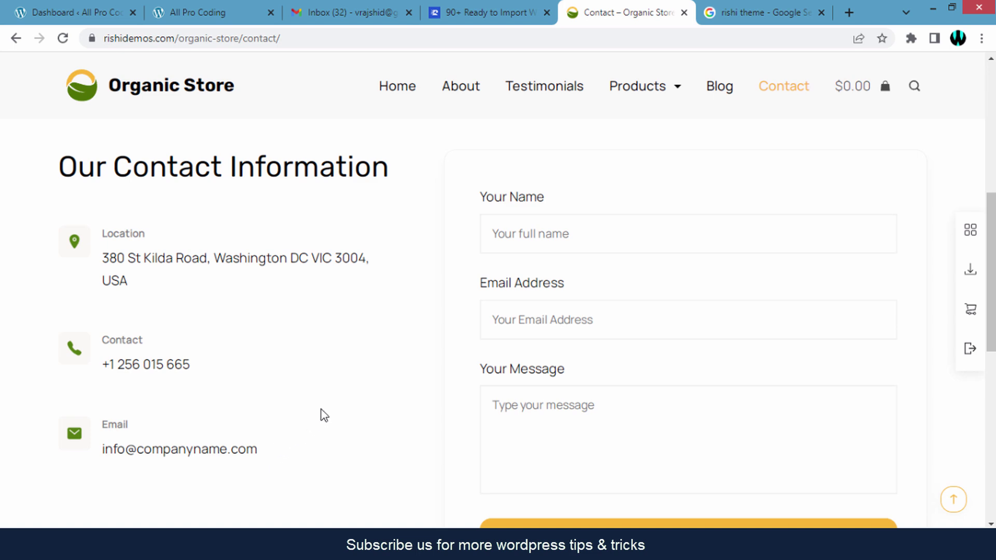
pyautogui.scroll(-6, 327, 405)
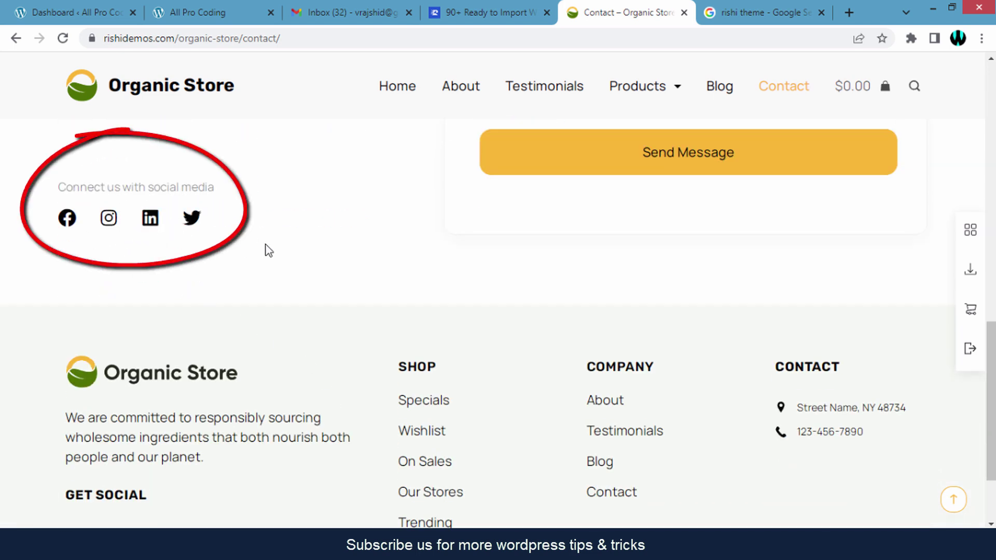
pyautogui.scroll(2, 282, 248)
# Check the entries under Products, return to the demo's Home page and view the Hottest Categories section.
pyautogui.moveTo(643, 97)
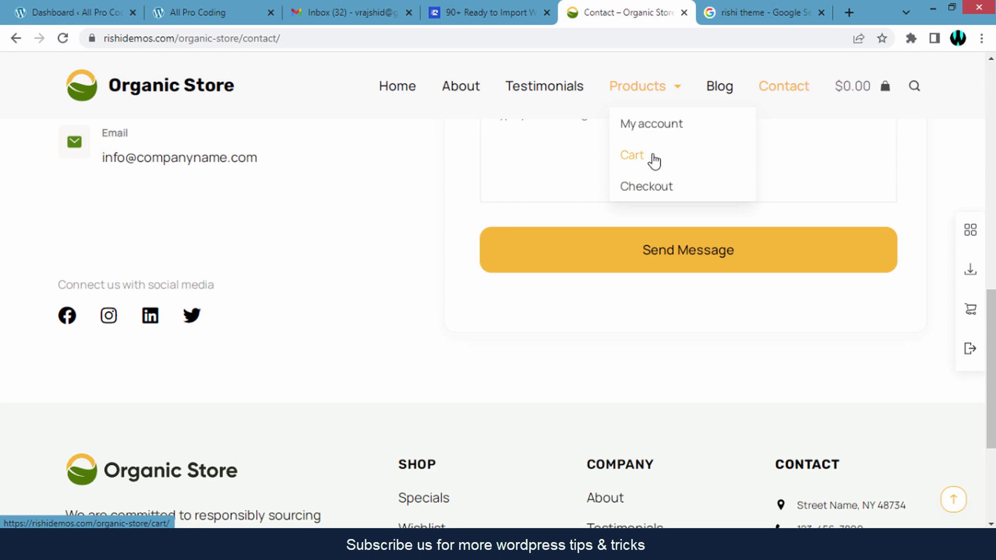
pyautogui.scroll(5, 465, 198)
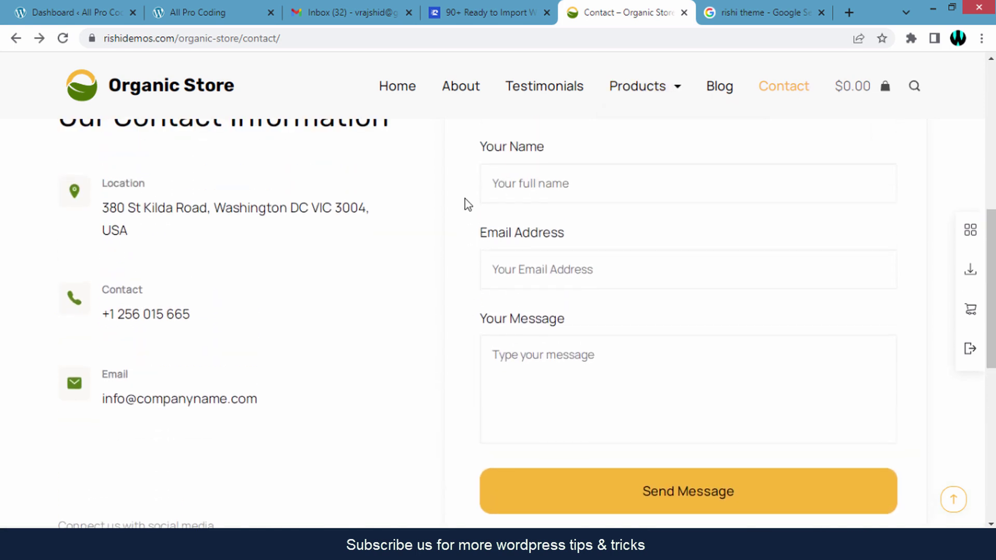
pyautogui.click(400, 93)
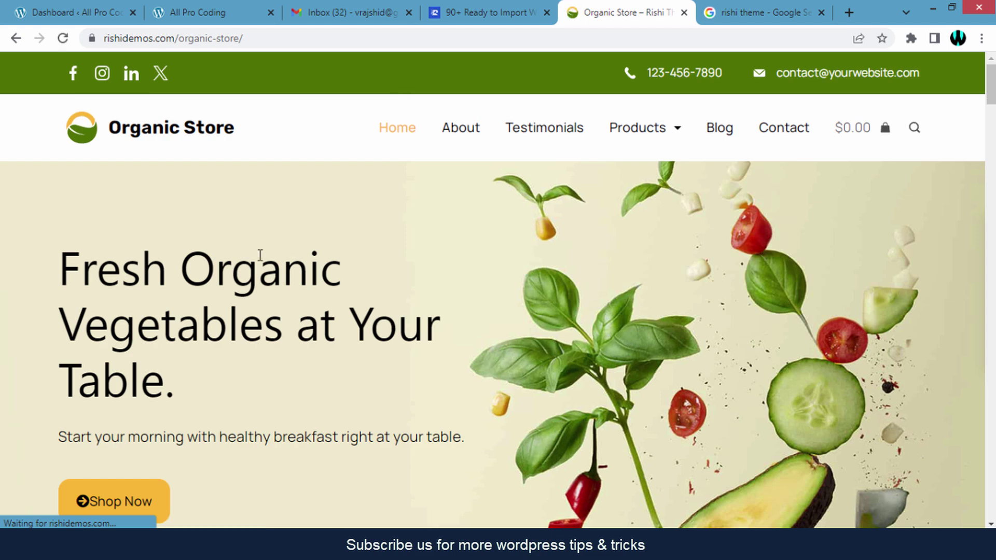
pyautogui.scroll(-10, 260, 255)
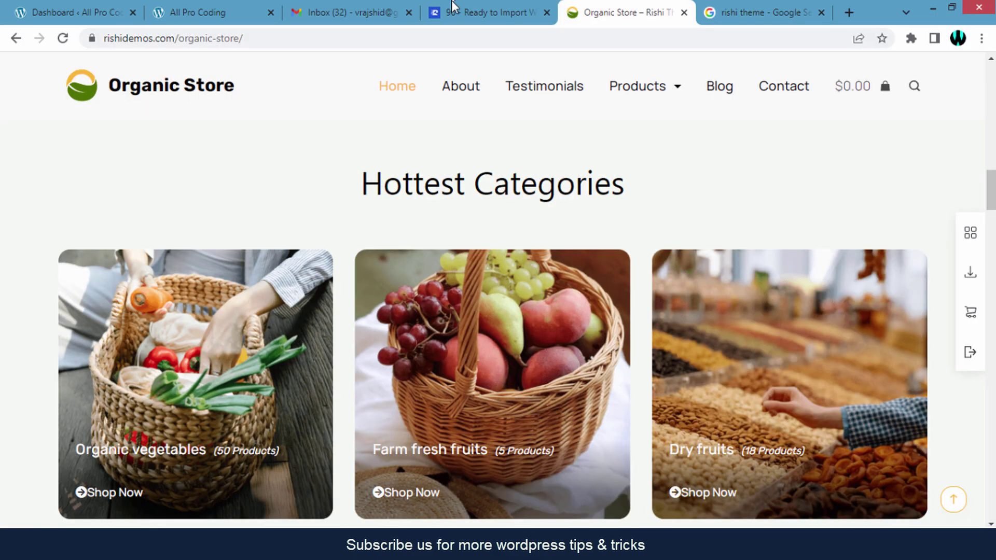
# Switch back to the Rishi Theme website, go to its homepage and open the form to download Rishi for free.
pyautogui.click(452, 5)
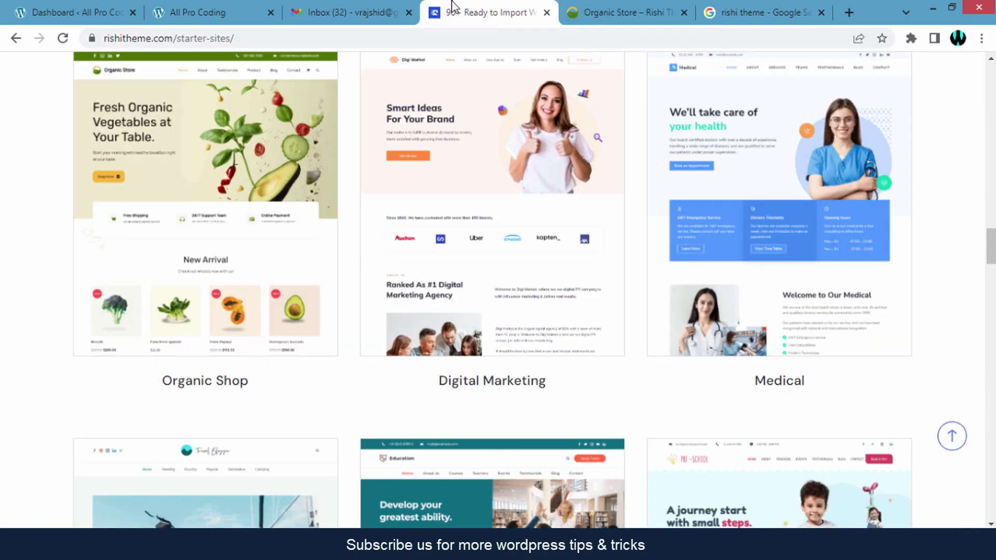
pyautogui.scroll(12, 540, 251)
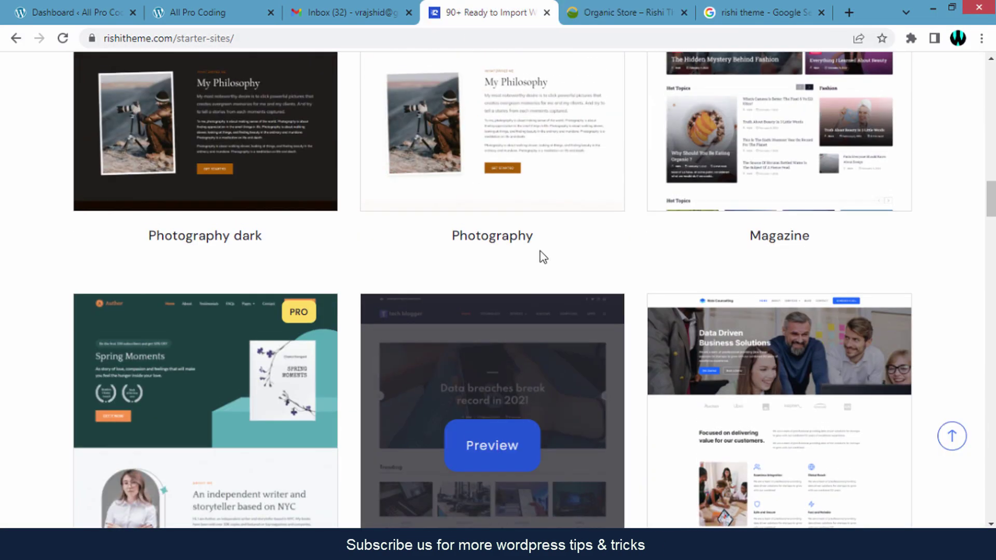
pyautogui.scroll(15, 129, 156)
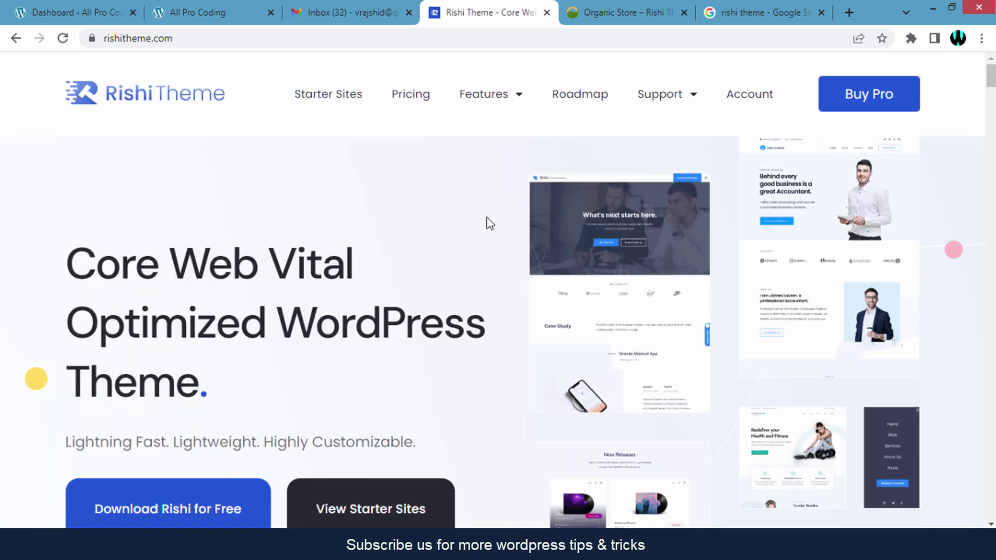
pyautogui.scroll(-2, 488, 223)
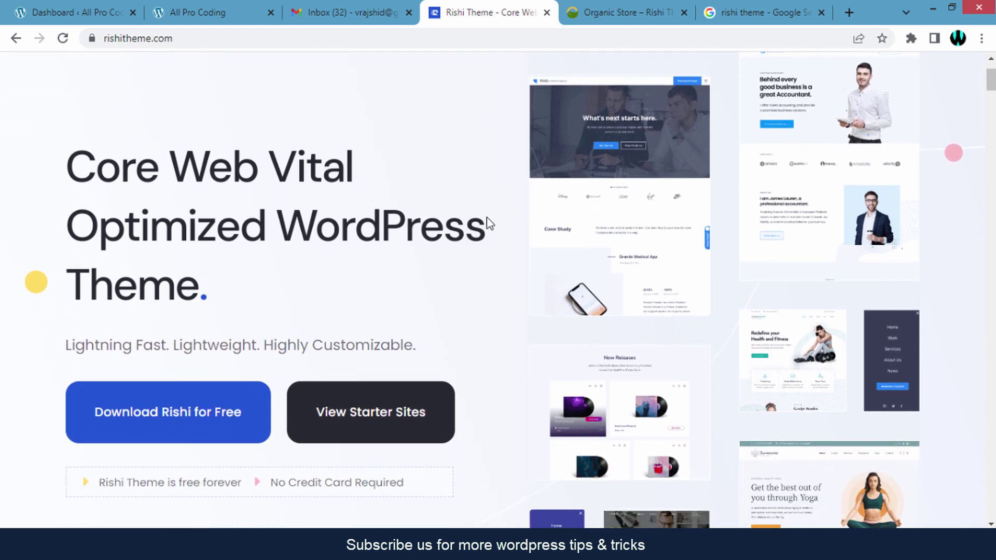
pyautogui.scroll(-1, 488, 223)
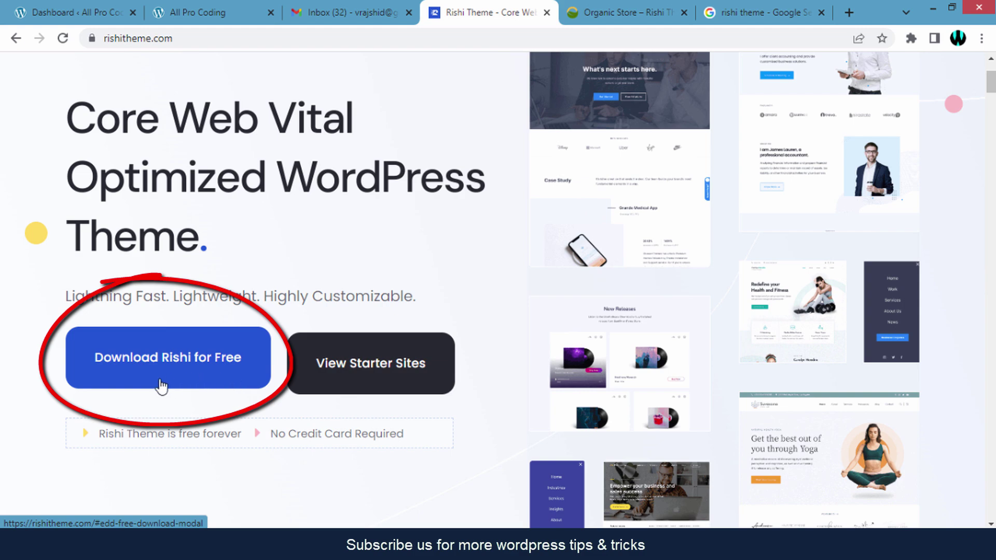
pyautogui.click(199, 374)
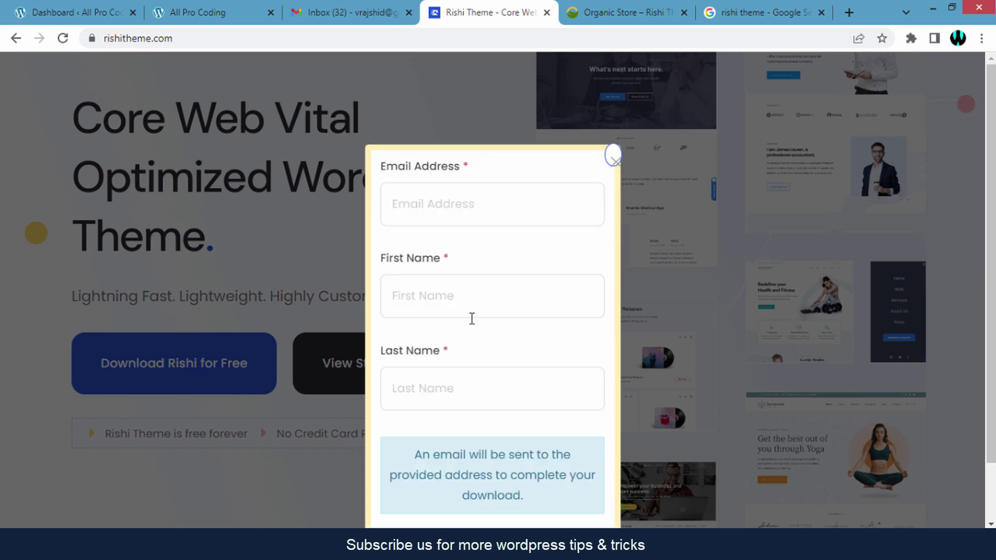
# Fill in the email address, first name and last name in the free download form and submit the request.
pyautogui.scroll(-1, 472, 318)
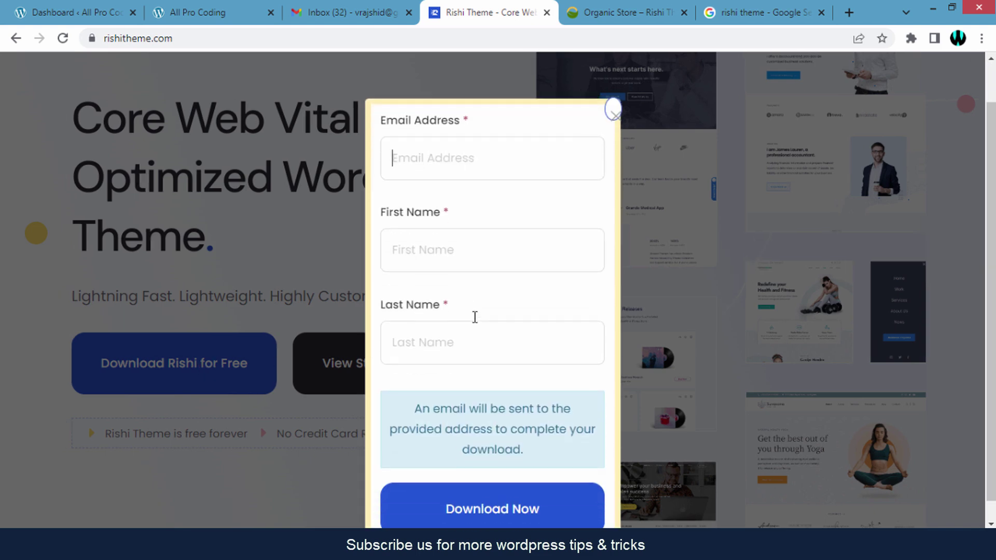
pyautogui.click(469, 159)
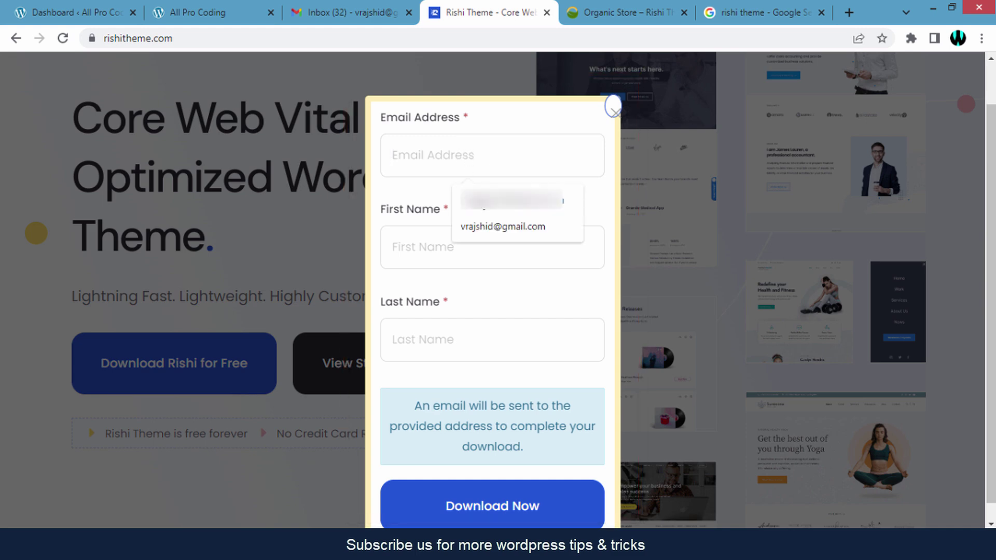
pyautogui.click(487, 224)
pyautogui.click(483, 242)
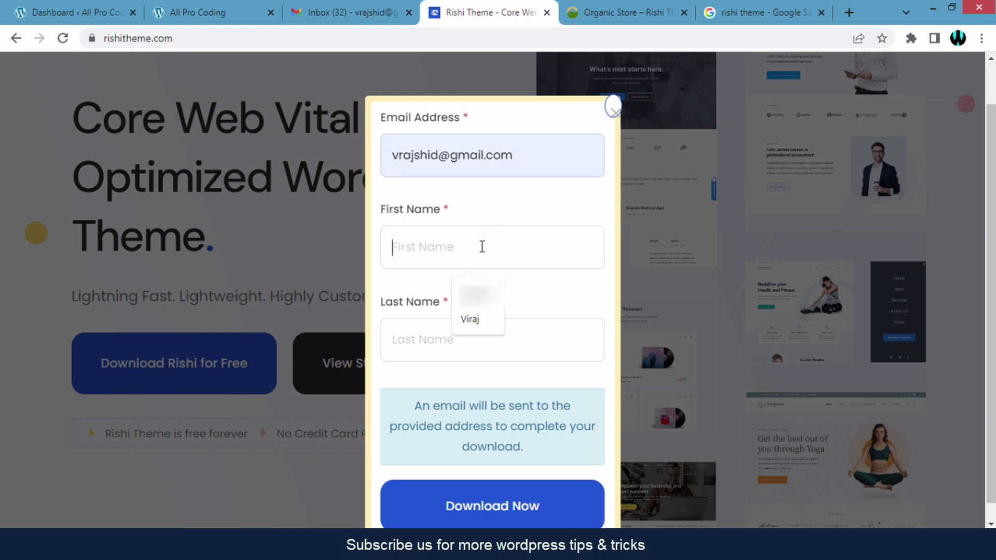
pyautogui.click(481, 322)
pyautogui.click(474, 347)
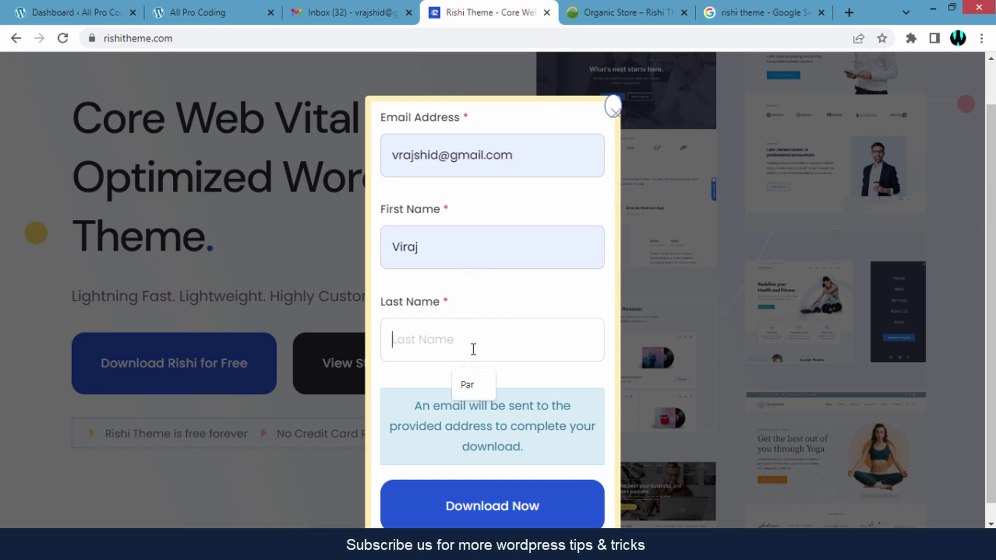
pyautogui.click(471, 388)
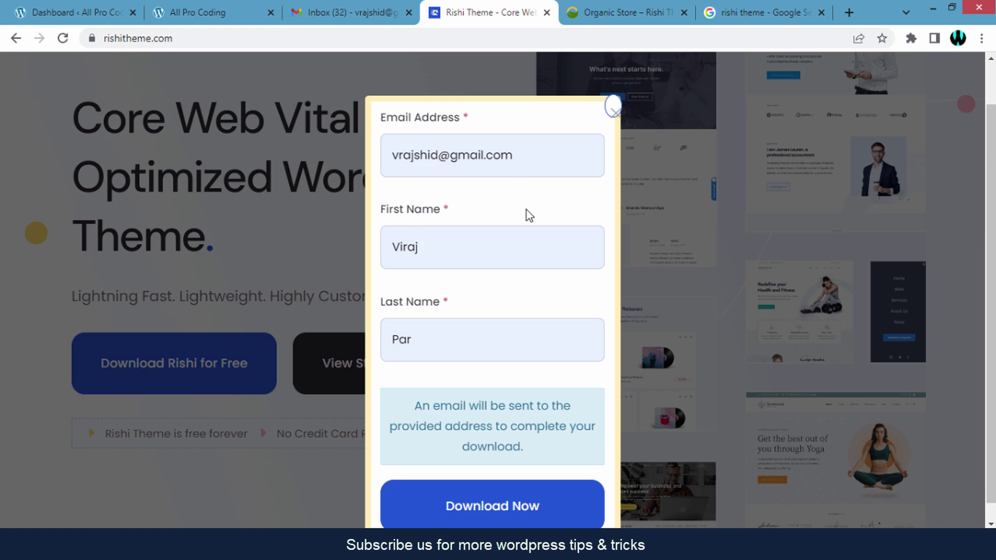
pyautogui.scroll(-1, 525, 205)
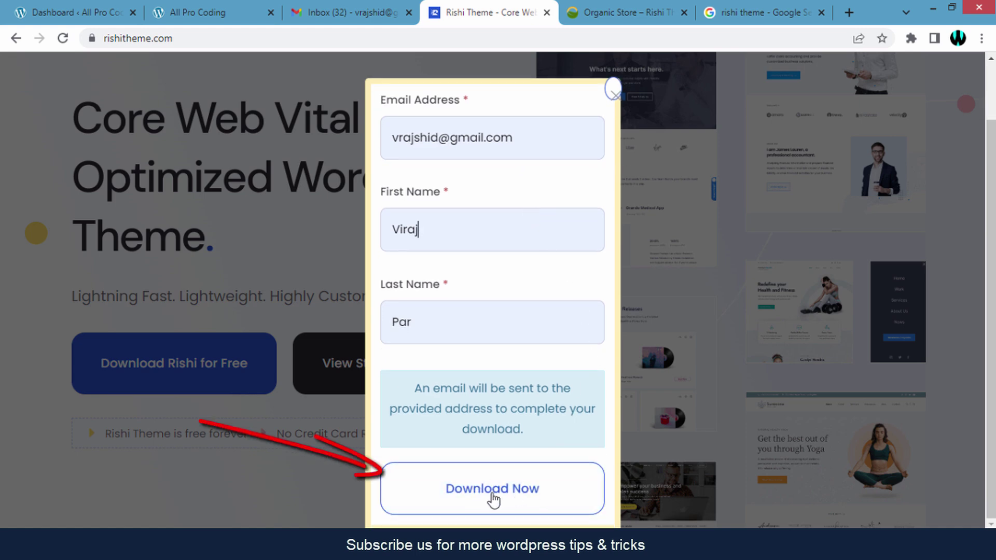
pyautogui.click(428, 491)
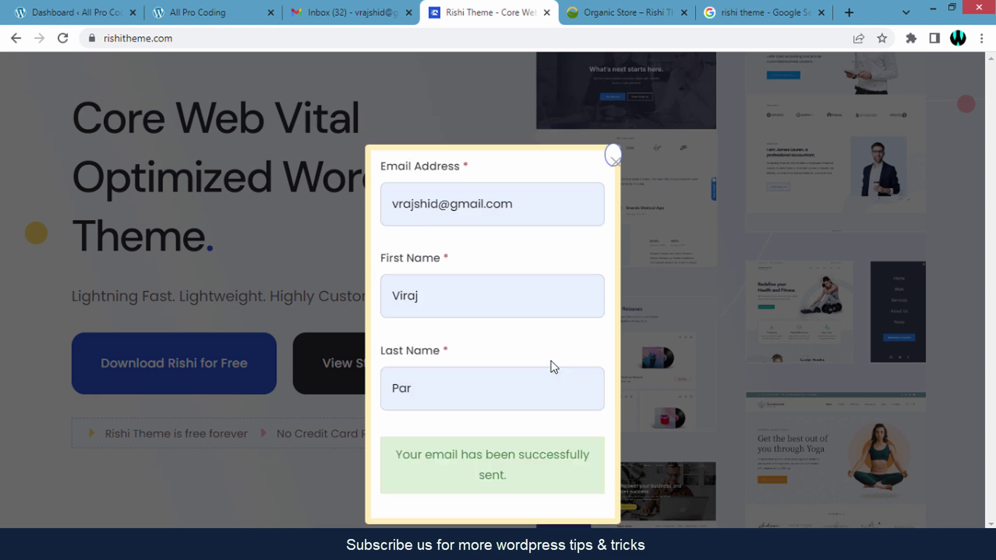
# Switch to the Gmail inbox and open the Rishi Theme email "Confirm your free download.".
pyautogui.moveTo(401, 452); pyautogui.dragTo(515, 473)
pyautogui.click(499, 457)
pyautogui.click(340, 2)
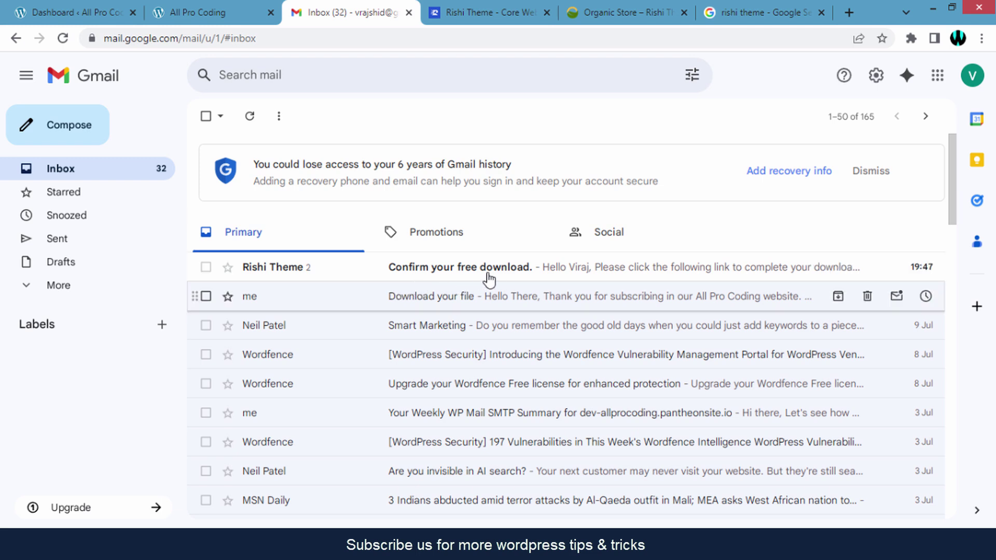
pyautogui.click(399, 273)
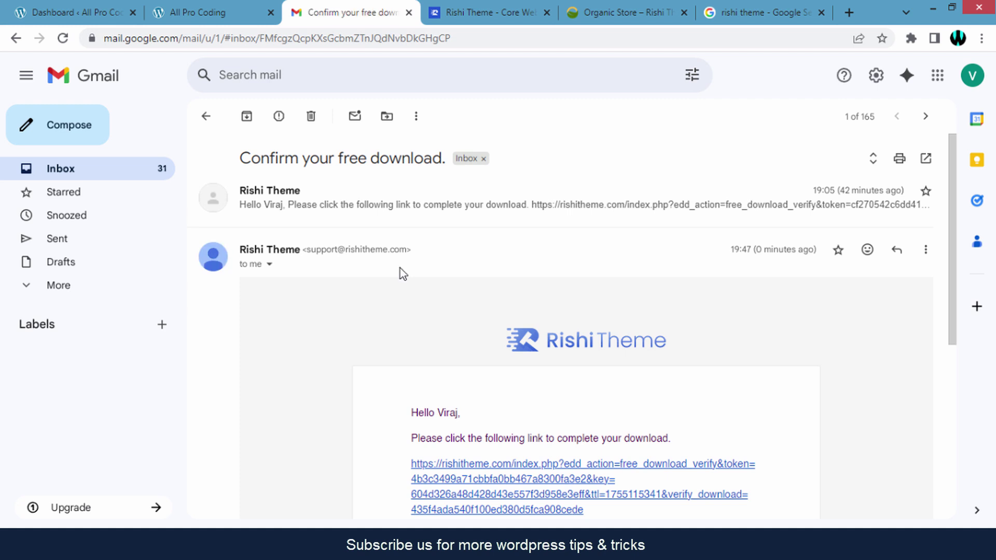
# Follow the download confirmation link in the Rishi Theme email.
pyautogui.scroll(-3, 468, 261)
pyautogui.scroll(-1, 468, 260)
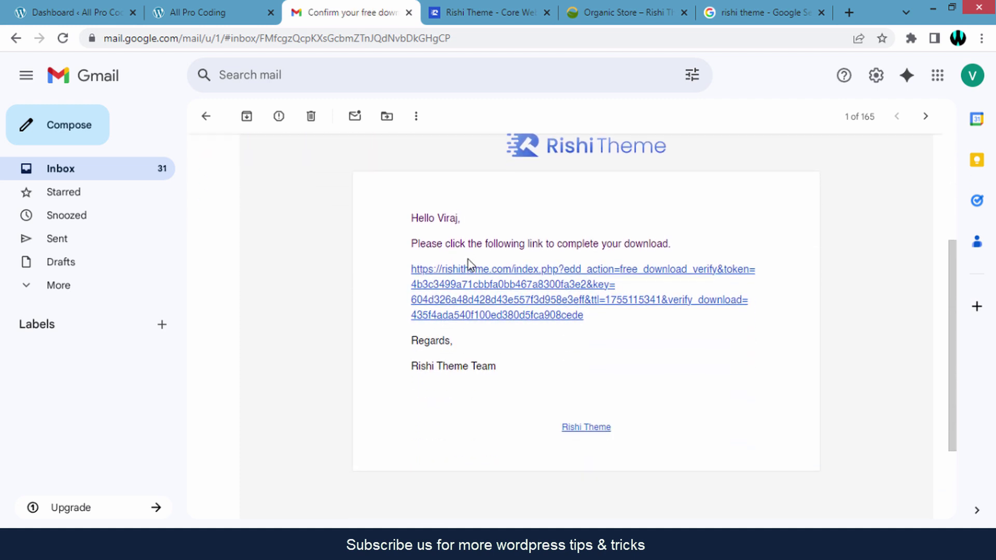
pyautogui.scroll(-1, 468, 260)
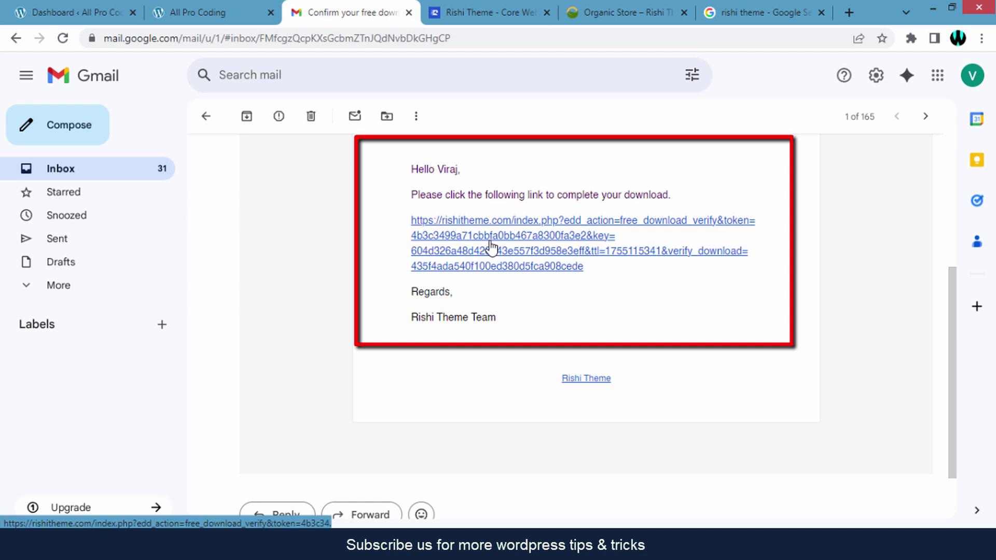
pyautogui.click(491, 244)
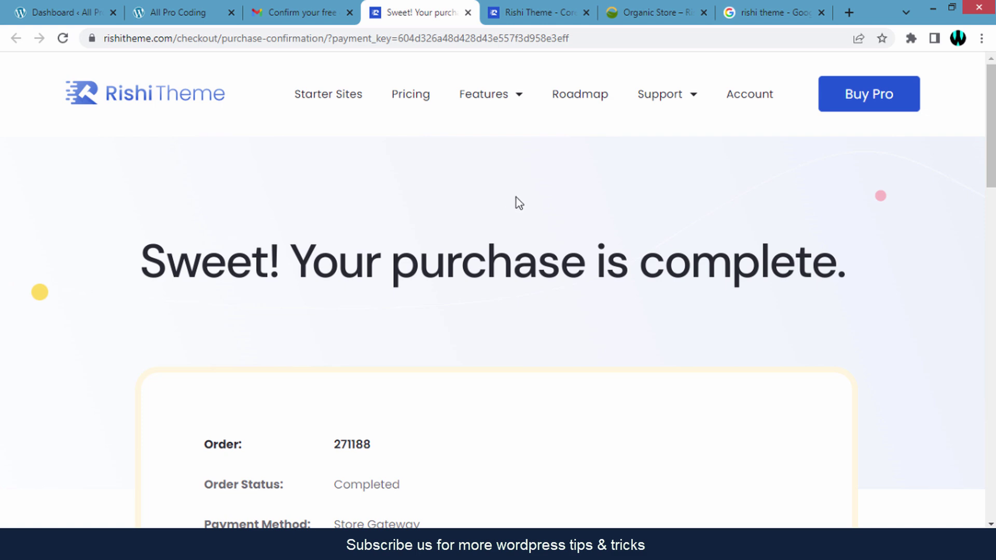
# Review the purchase confirmation heading and the order details down to the Total and License Keys entries.
pyautogui.scroll(-3, 637, 227)
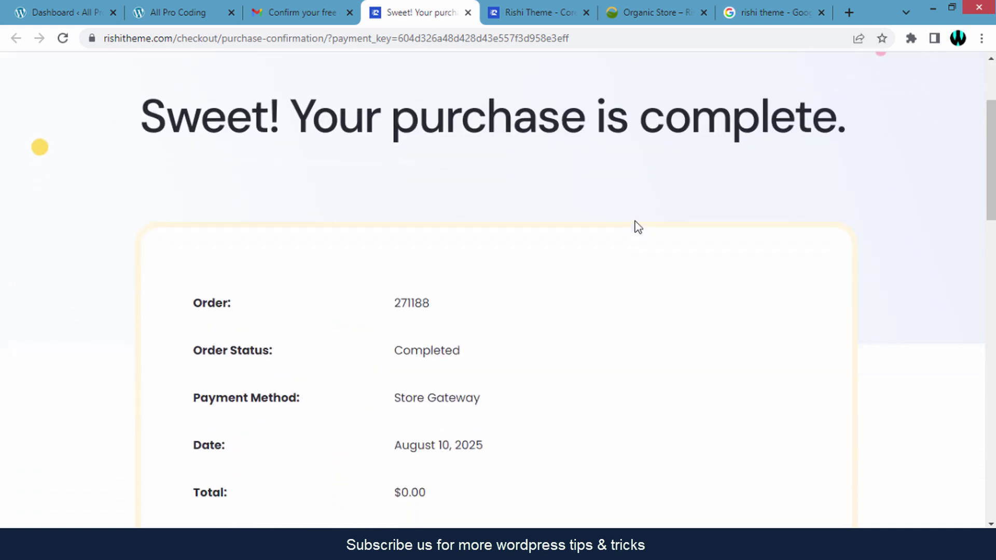
pyautogui.scroll(1, 634, 226)
pyautogui.moveTo(150, 164); pyautogui.dragTo(838, 165)
pyautogui.click(704, 165)
pyautogui.scroll(-2, 665, 166)
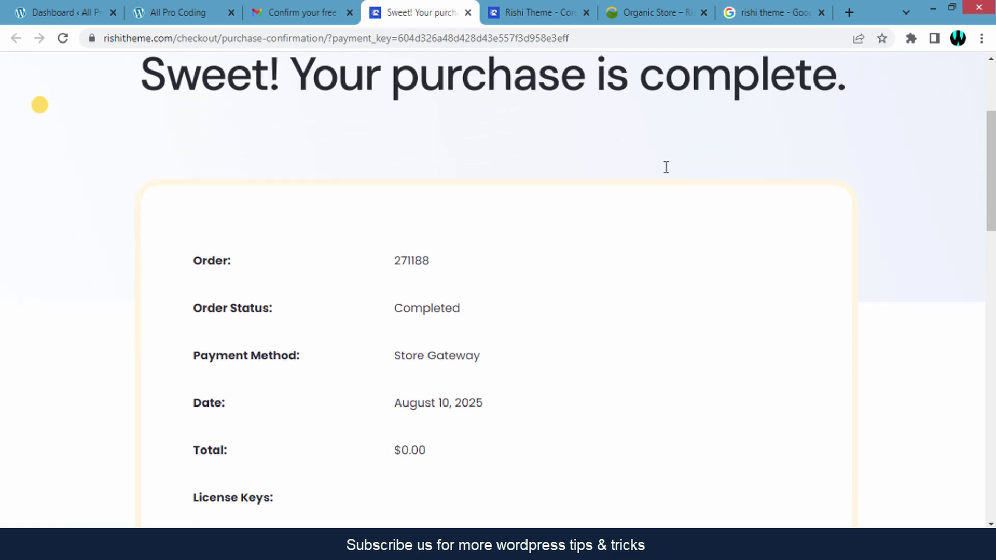
pyautogui.scroll(-2, 667, 167)
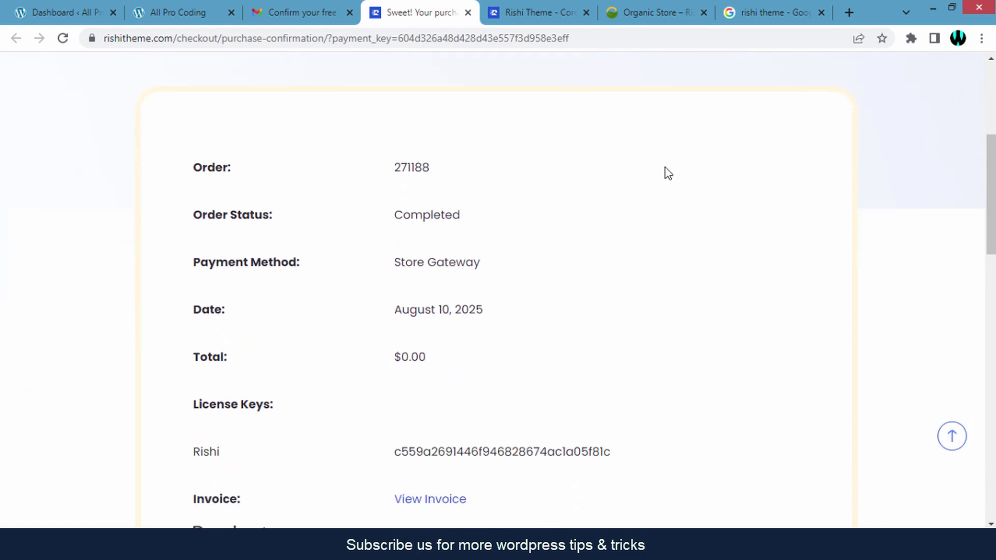
pyautogui.scroll(-1, 666, 167)
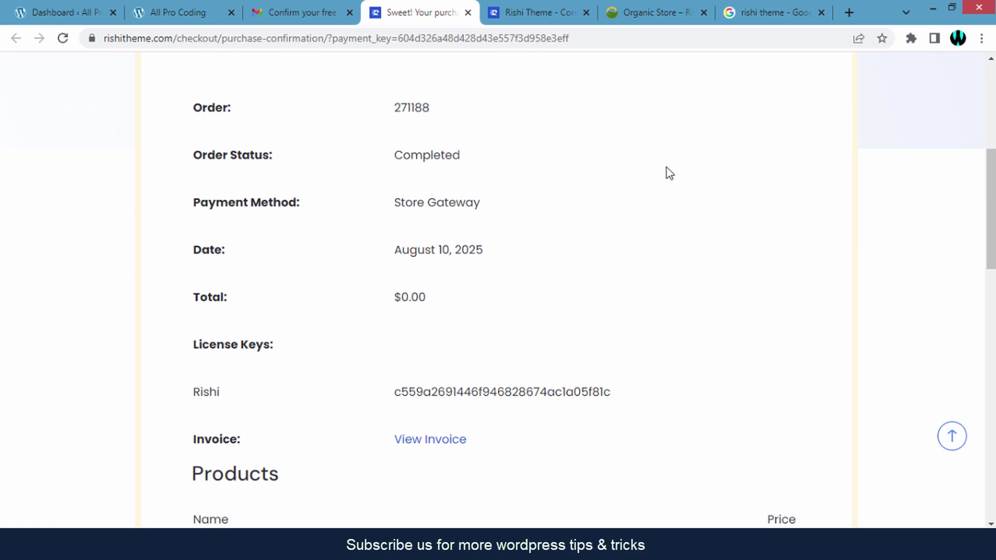
pyautogui.scroll(-1, 667, 173)
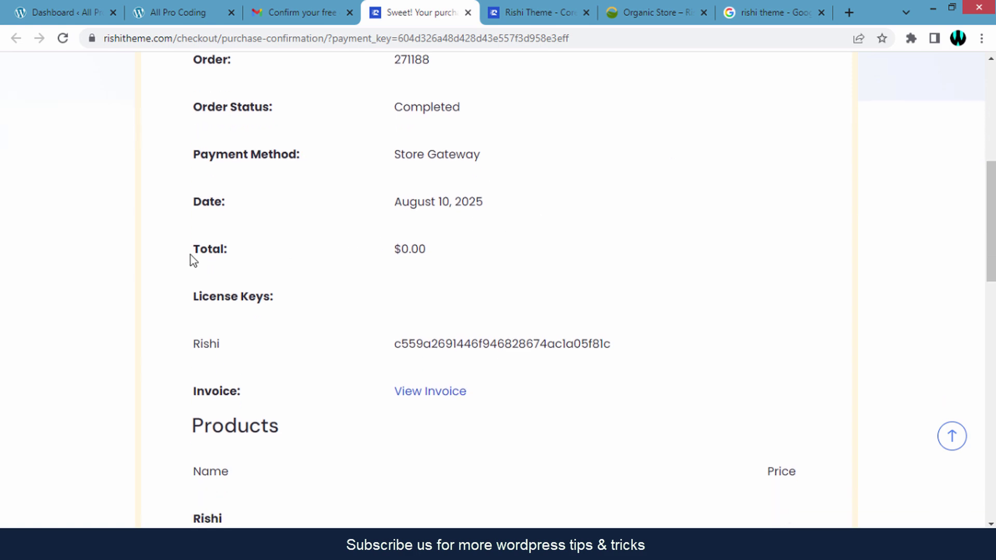
pyautogui.moveTo(269, 252); pyautogui.dragTo(432, 254)
pyautogui.click(403, 247)
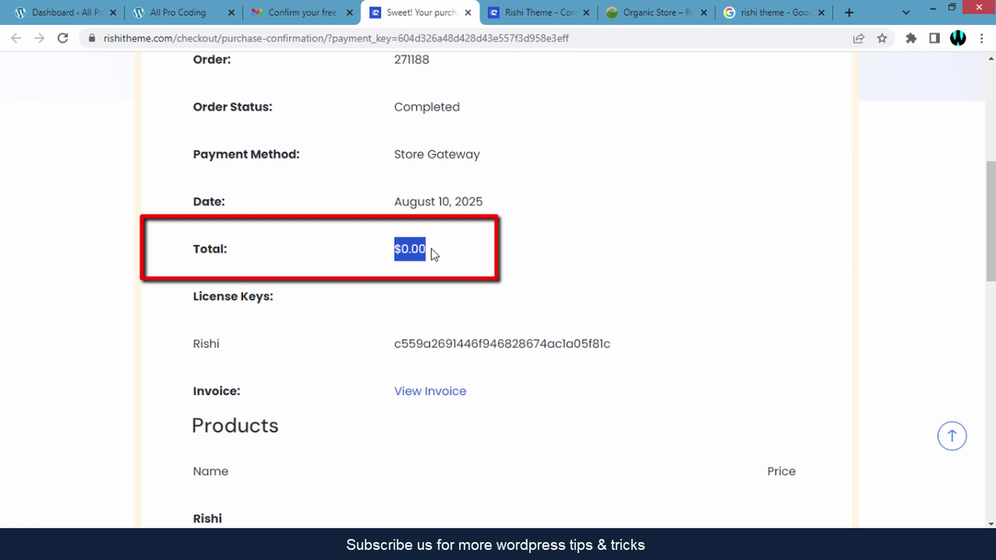
pyautogui.click(435, 254)
# Download the rishi_2.1.0 theme package from the Products section of the purchase confirmation page.
pyautogui.scroll(-3, 627, 251)
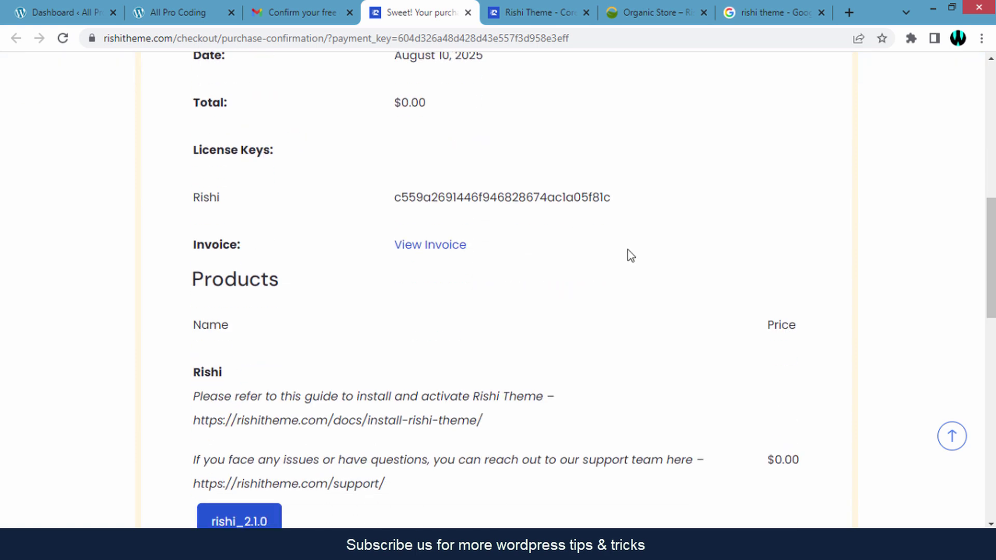
pyautogui.scroll(-3, 628, 250)
pyautogui.scroll(-2, 627, 250)
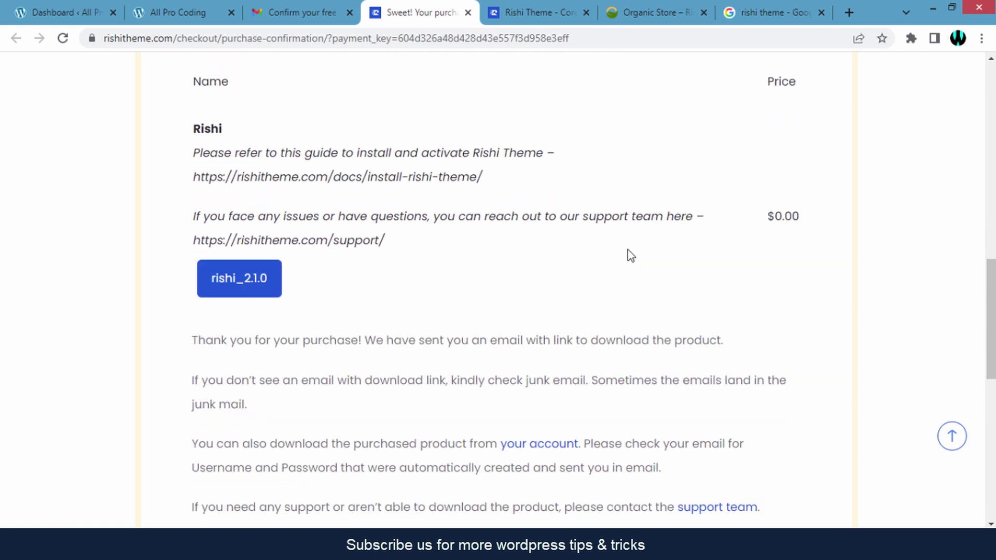
pyautogui.scroll(-1, 628, 250)
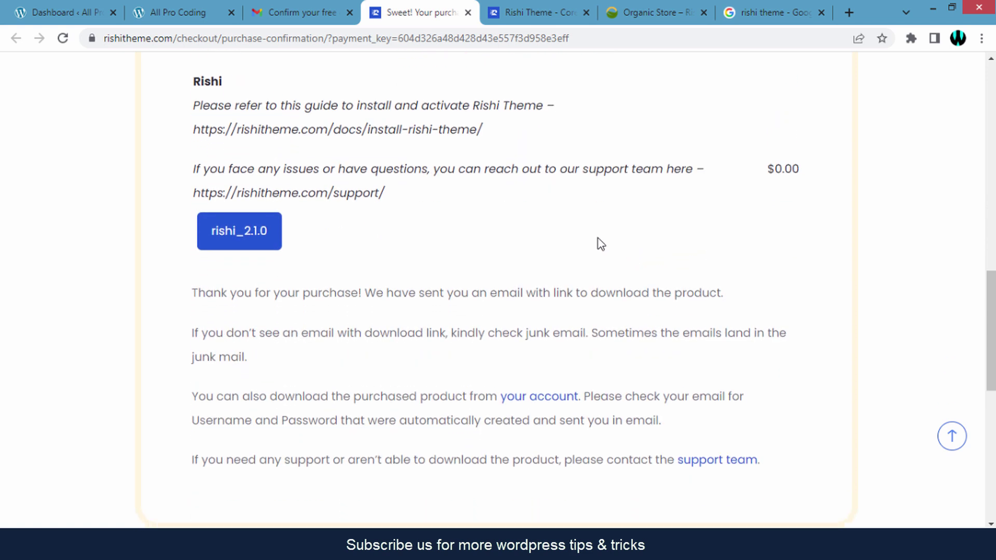
pyautogui.click(247, 246)
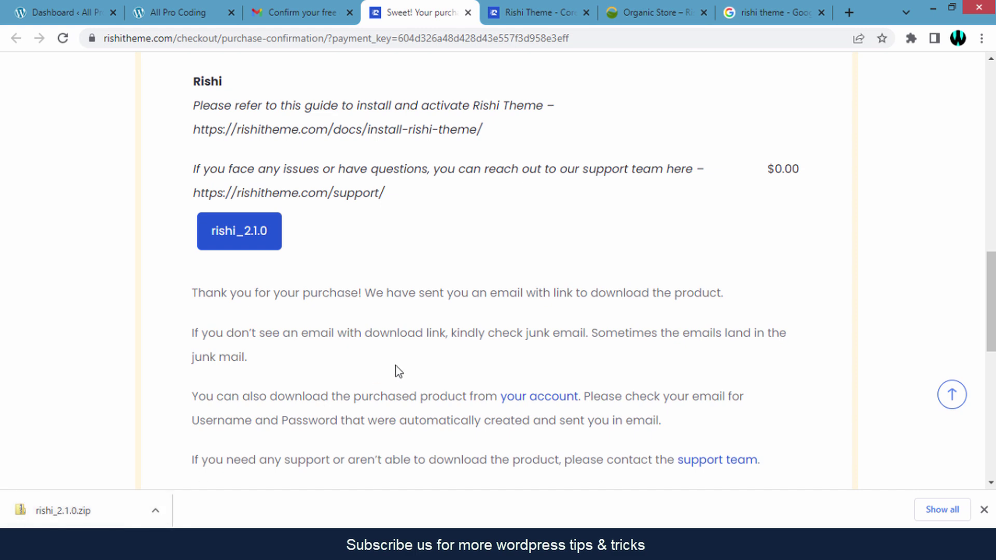
# Open the order's invoice, return to the purchase confirmation page and view its Products section.
pyautogui.scroll(4, 413, 360)
pyautogui.scroll(2, 414, 360)
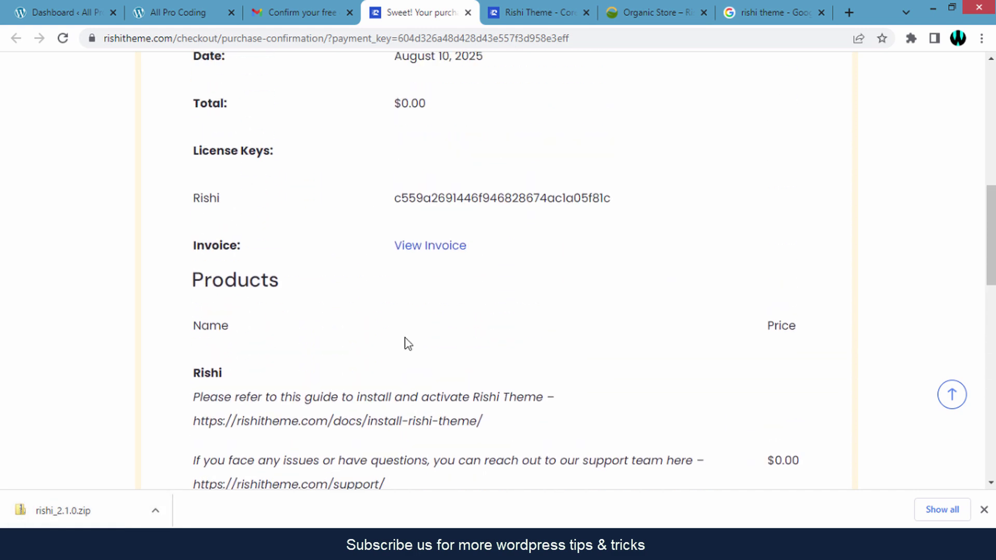
pyautogui.click(428, 254)
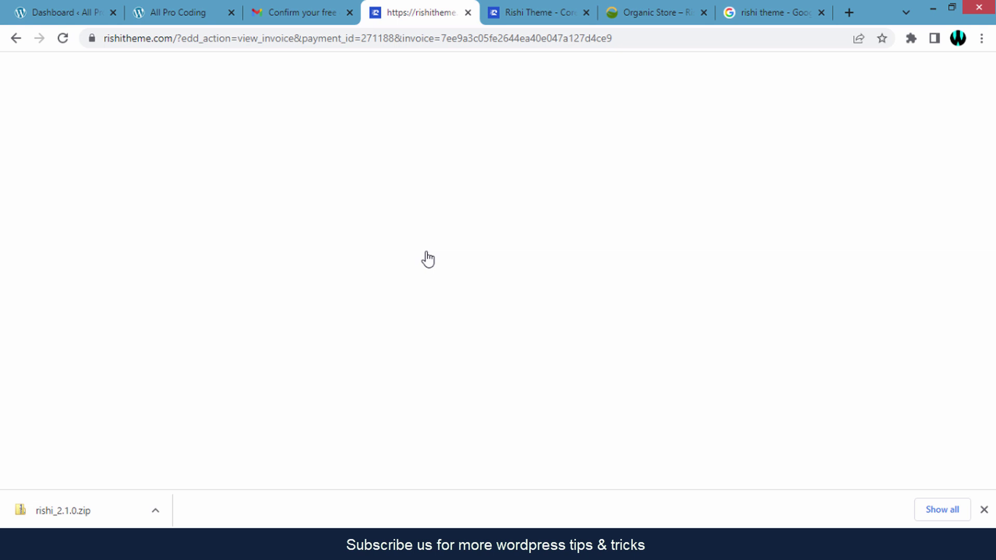
pyautogui.hotkey('alt', 'Left')
pyautogui.scroll(-5, 539, 278)
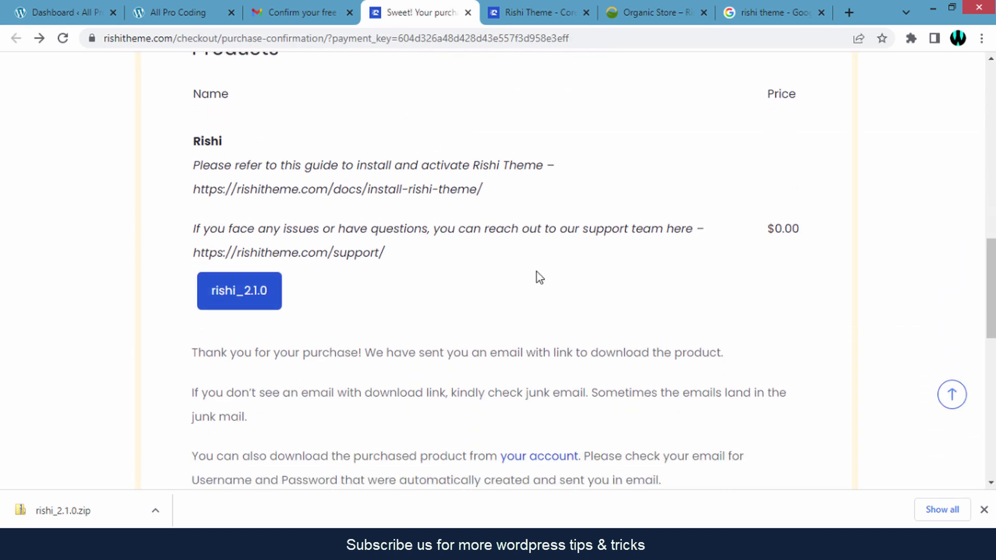
pyautogui.scroll(-1, 537, 272)
pyautogui.scroll(1, 537, 273)
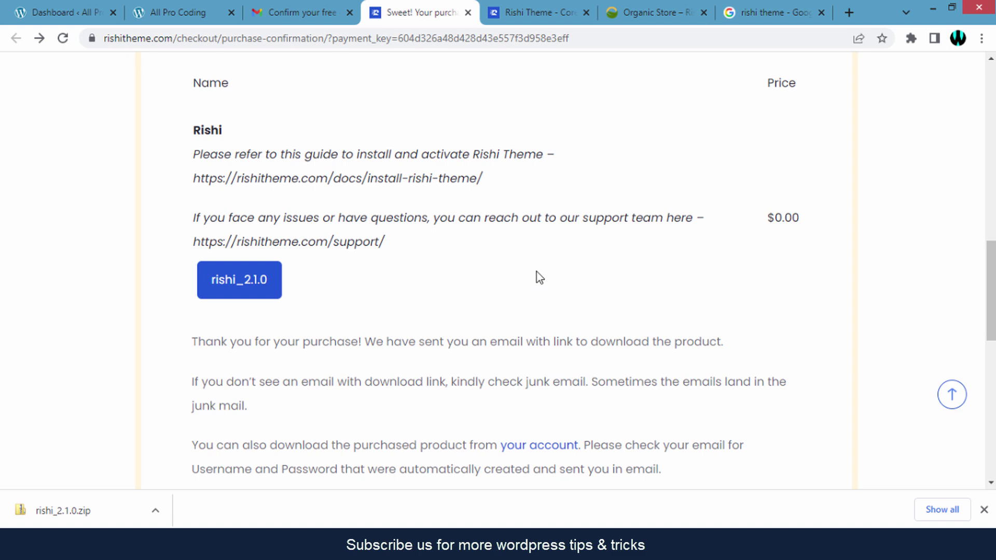
# Examine the Rishi license key entry and look over the remaining order and product details.
pyautogui.scroll(5, 537, 272)
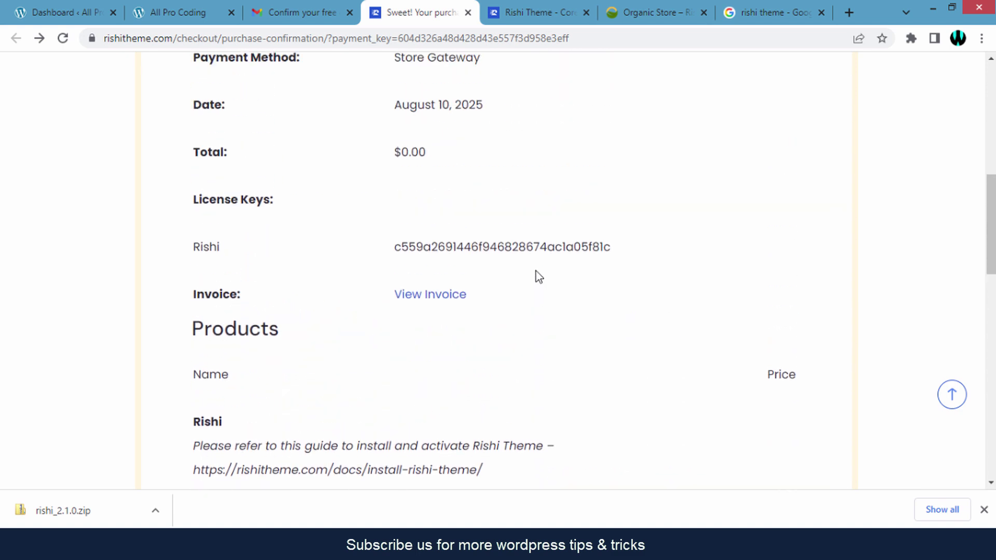
pyautogui.moveTo(395, 247); pyautogui.dragTo(620, 258)
pyautogui.click(556, 243)
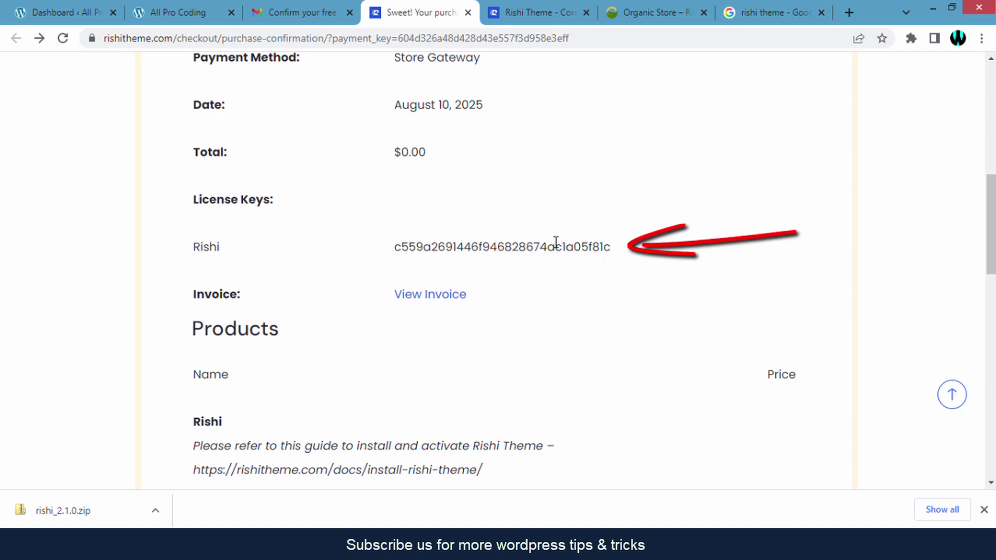
pyautogui.scroll(3, 556, 242)
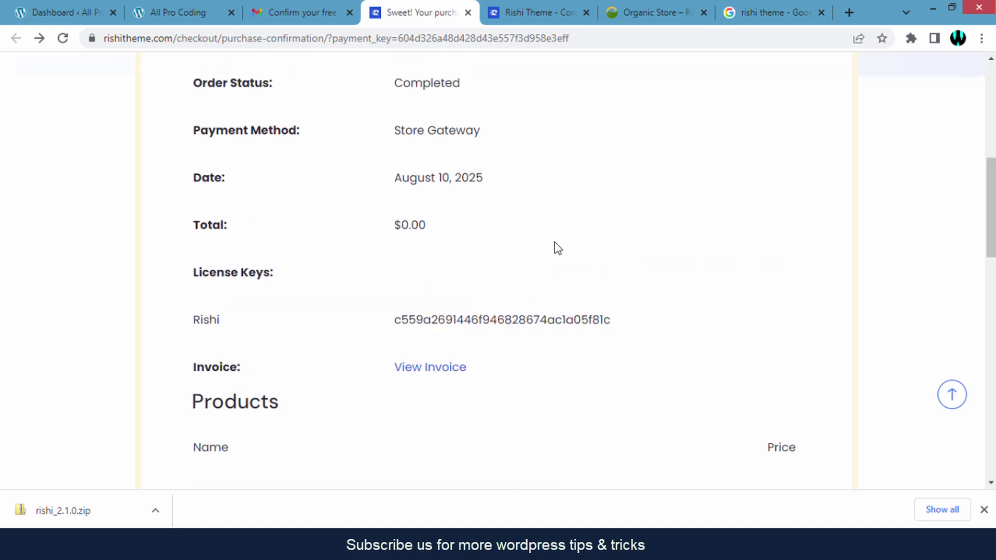
pyautogui.scroll(4, 556, 247)
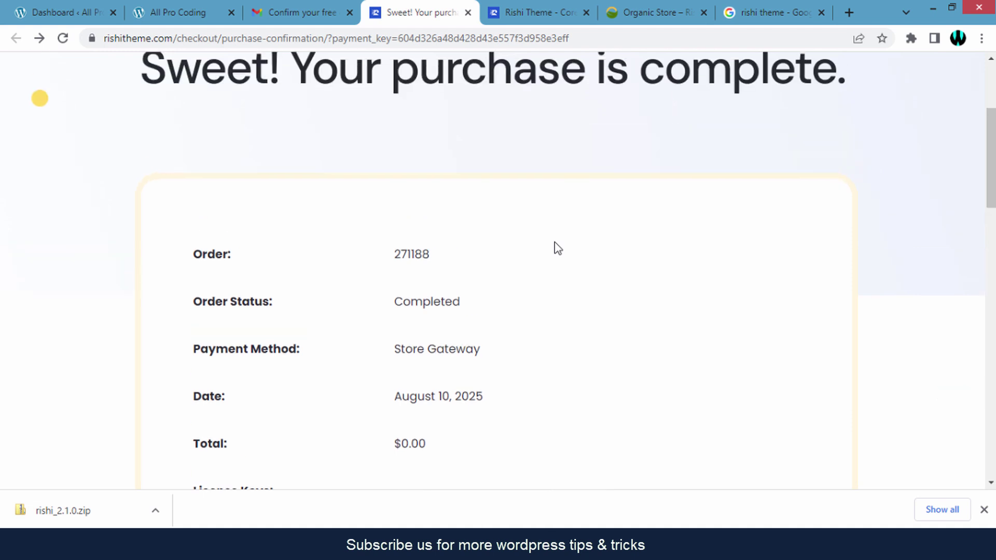
pyautogui.scroll(-6, 561, 224)
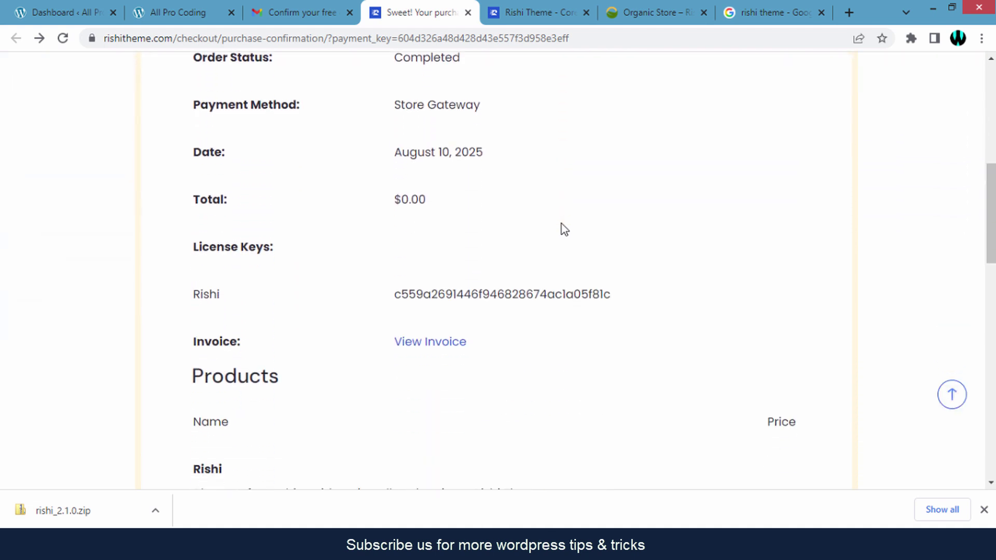
pyautogui.scroll(-5, 561, 224)
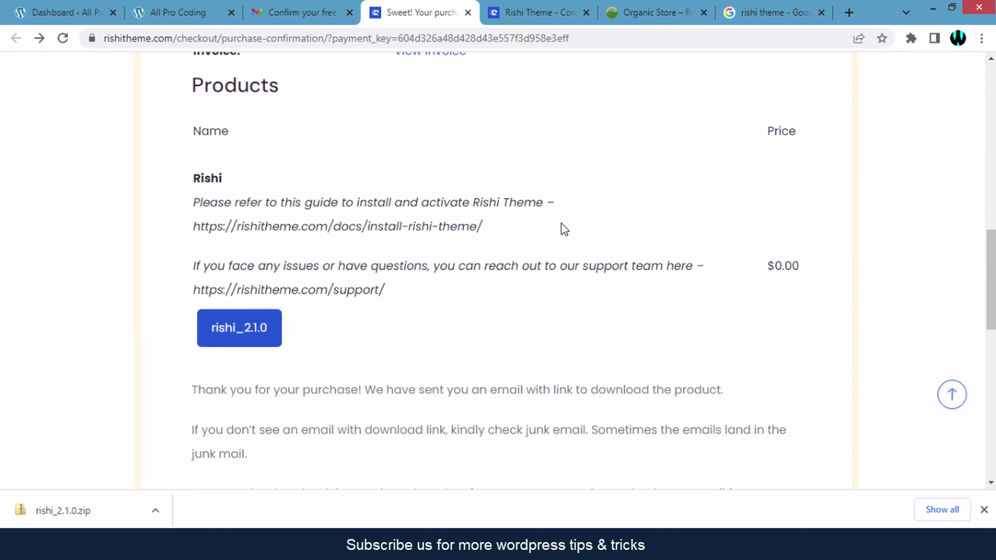
pyautogui.scroll(-1, 564, 229)
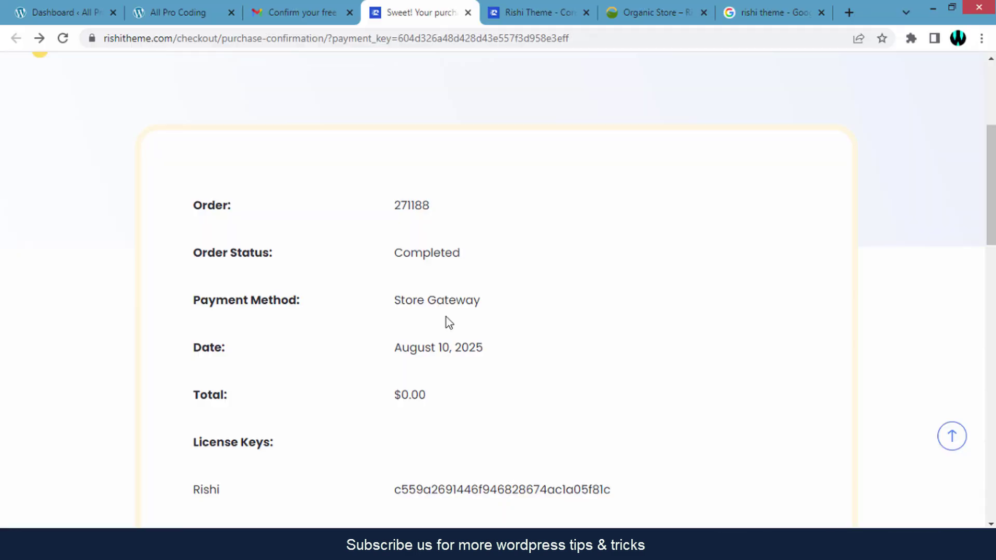
pyautogui.scroll(1, 446, 317)
# Switch to the WordPress dashboard and open the theme upload form for adding a new theme.
pyautogui.click(54, 12)
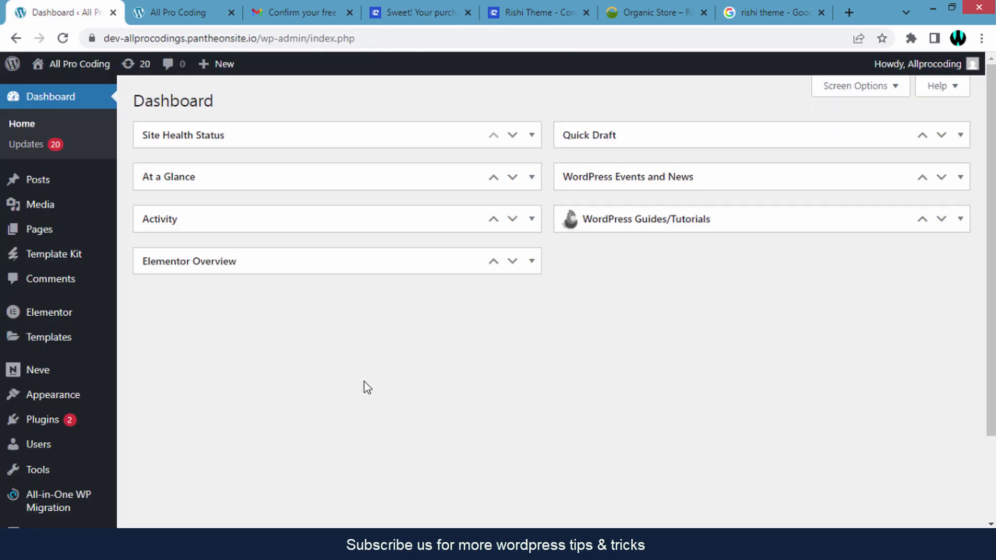
pyautogui.scroll(-2, 358, 381)
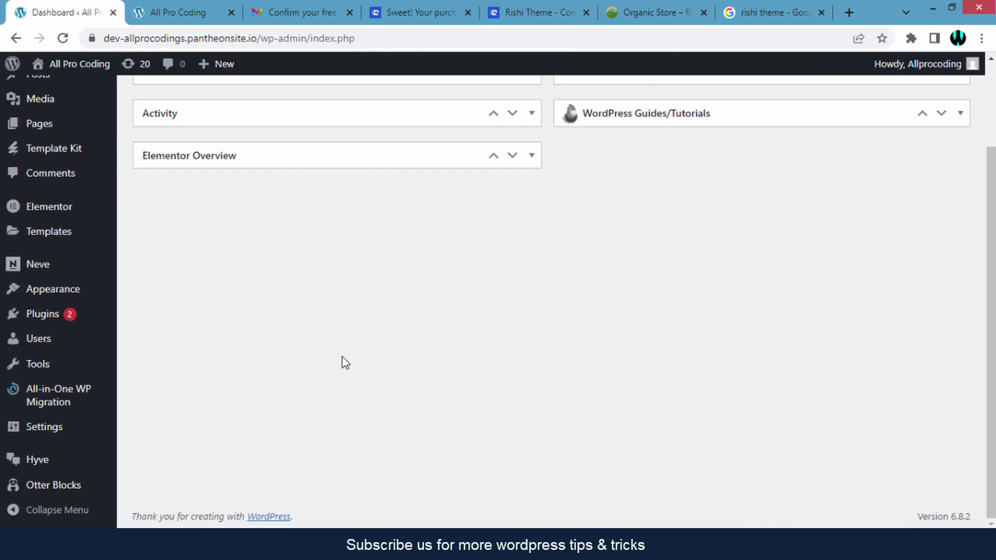
pyautogui.moveTo(41, 293)
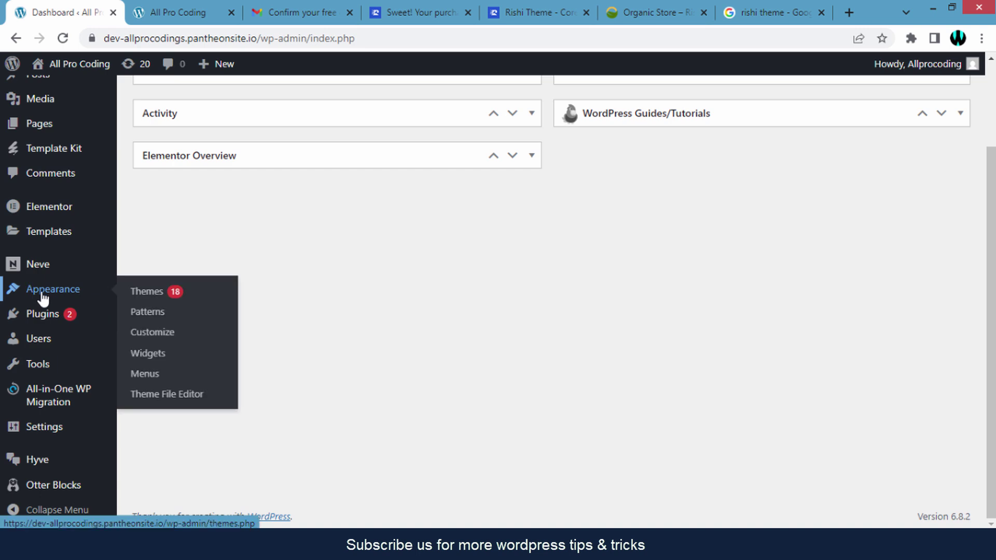
pyautogui.click(143, 296)
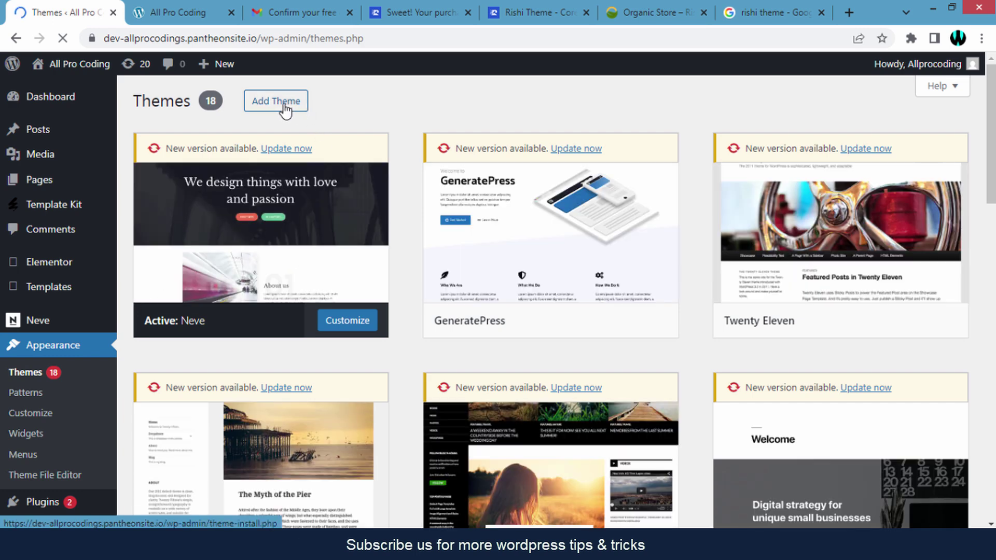
pyautogui.click(285, 107)
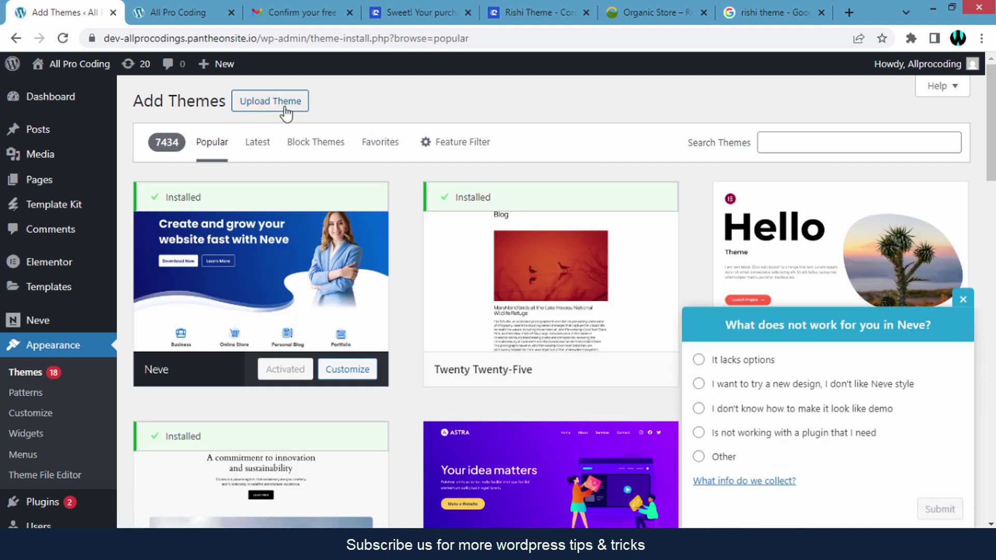
pyautogui.click(285, 111)
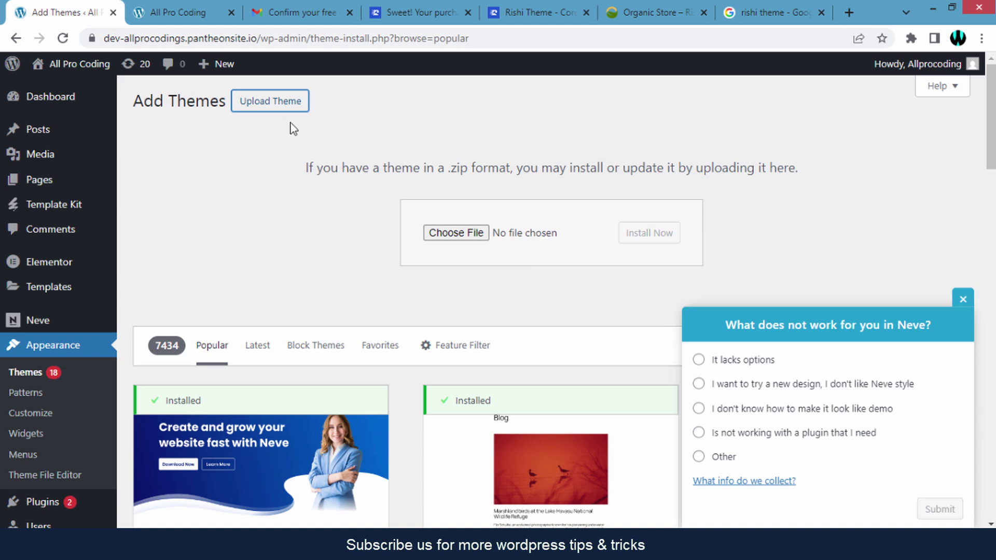
# Choose rishi_2.1.0.zip from the Downloads folder, collapse the Neve feedback survey and install the uploaded theme.
pyautogui.click(441, 239)
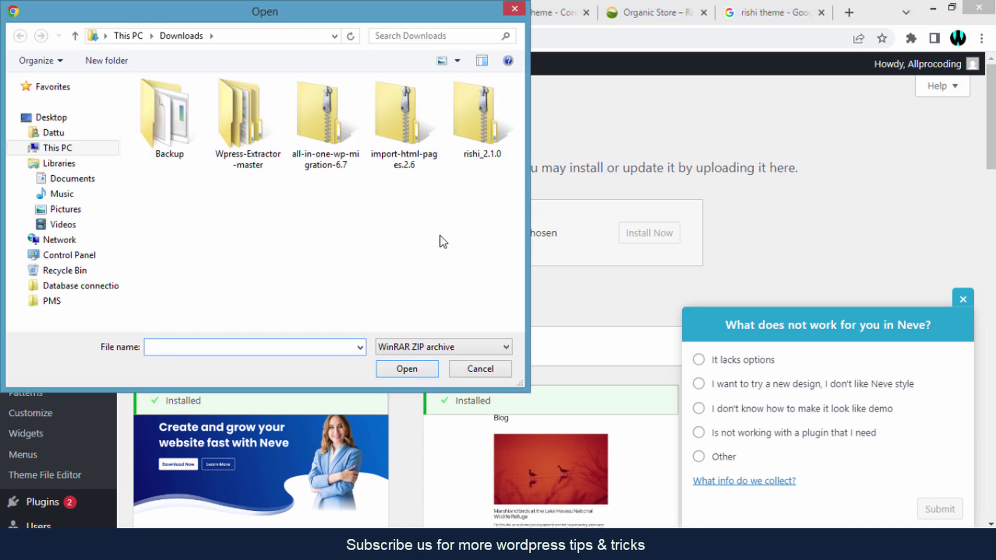
pyautogui.click(478, 120)
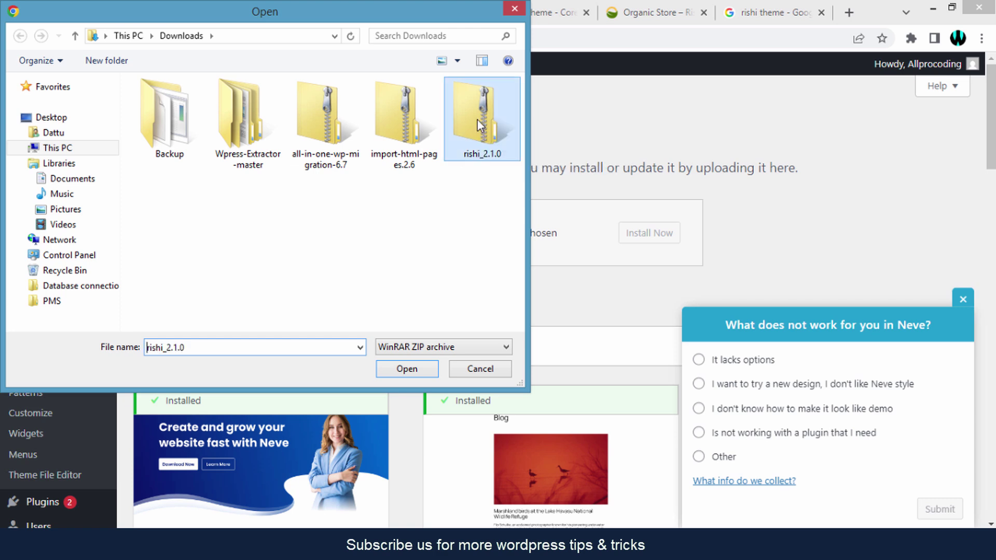
pyautogui.click(400, 371)
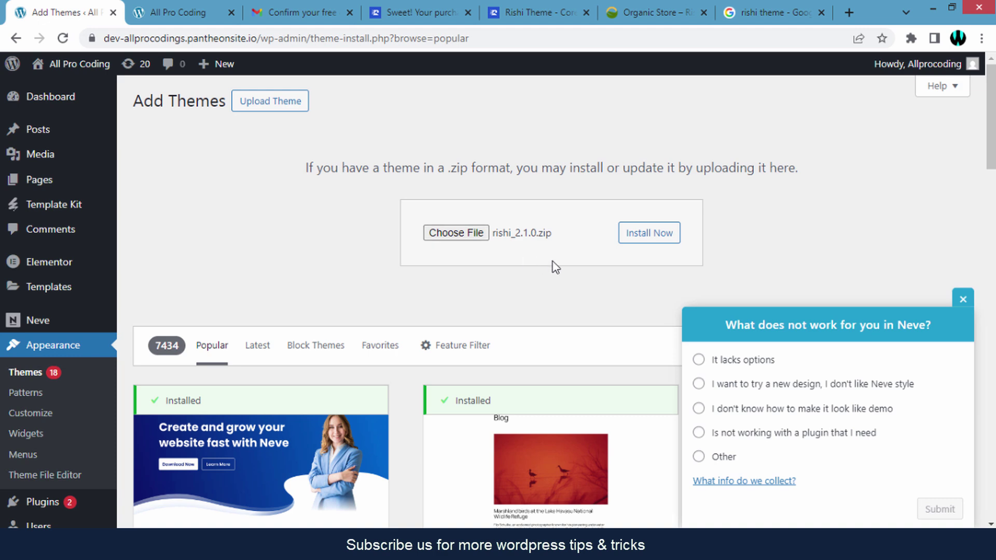
pyautogui.click(964, 301)
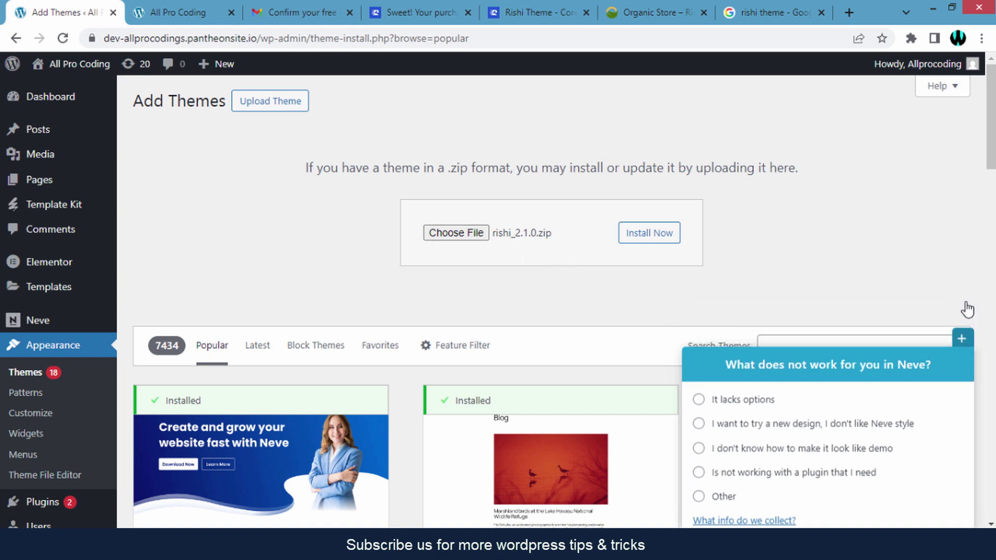
pyautogui.click(654, 242)
pyautogui.click(653, 241)
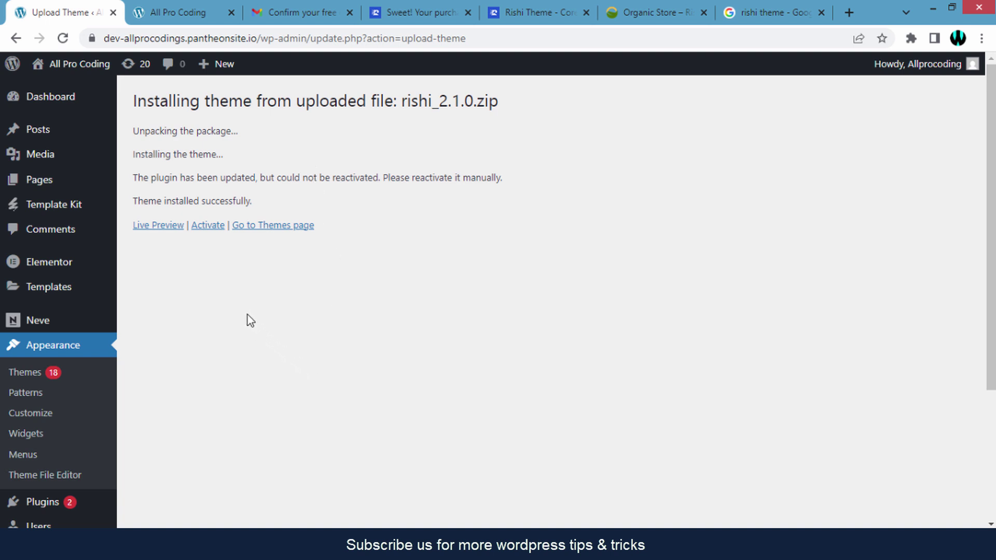
# Activate the newly installed Rishi theme and check it in the list of installed themes.
pyautogui.click(204, 226)
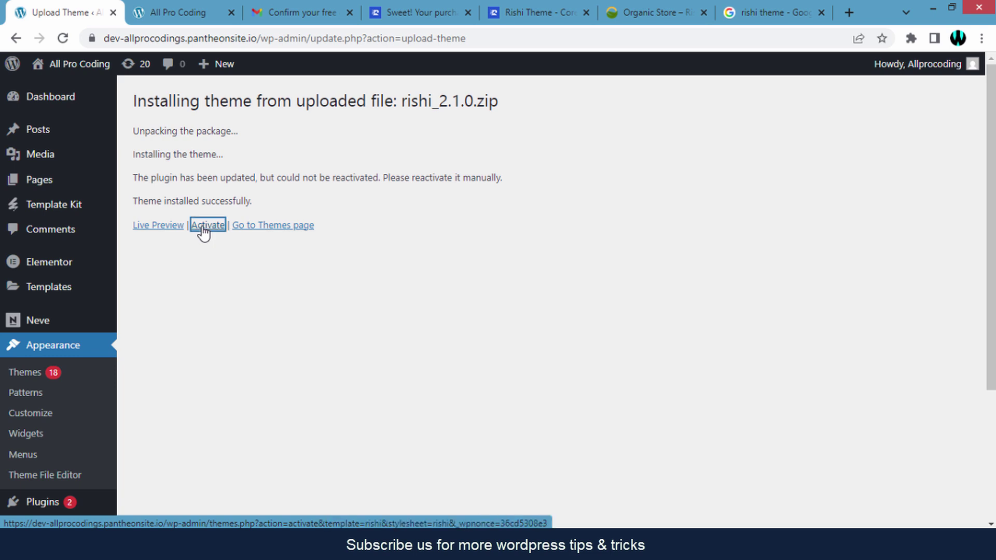
pyautogui.scroll(-2, 300, 236)
pyautogui.scroll(-1, 300, 236)
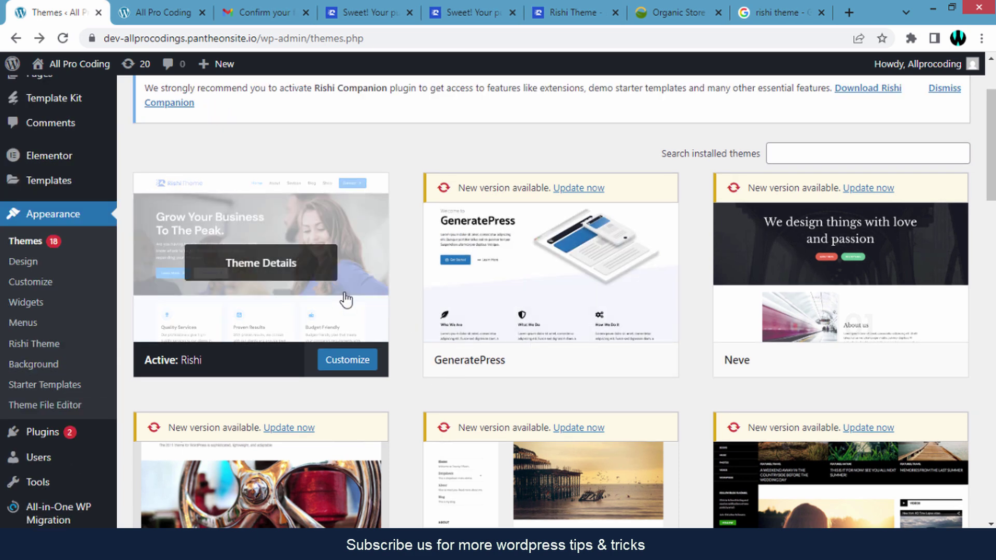
pyautogui.scroll(2, 400, 282)
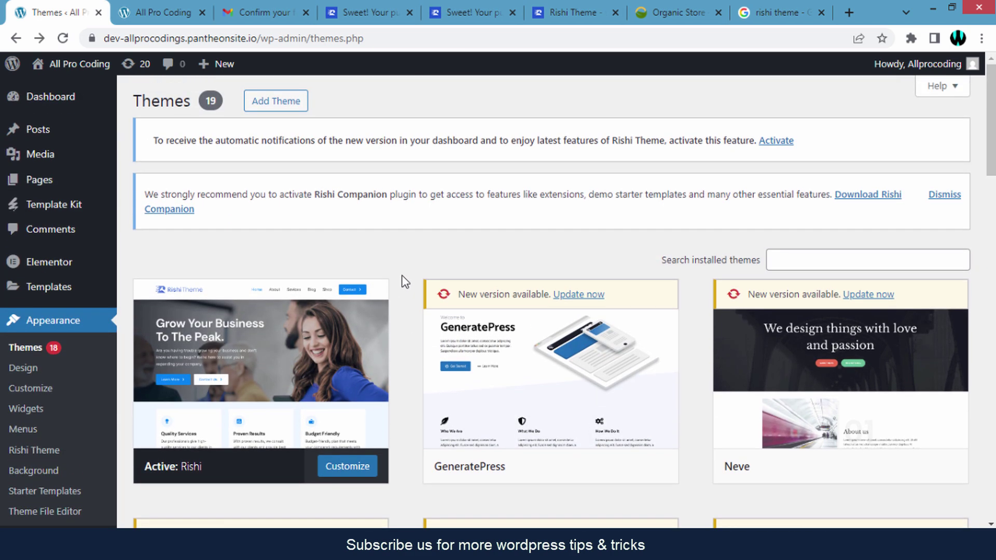
# Open the Rishi Companion download page in a new tab and review the plugin's feature list.
pyautogui.rightClick(870, 200)
pyautogui.click(877, 206)
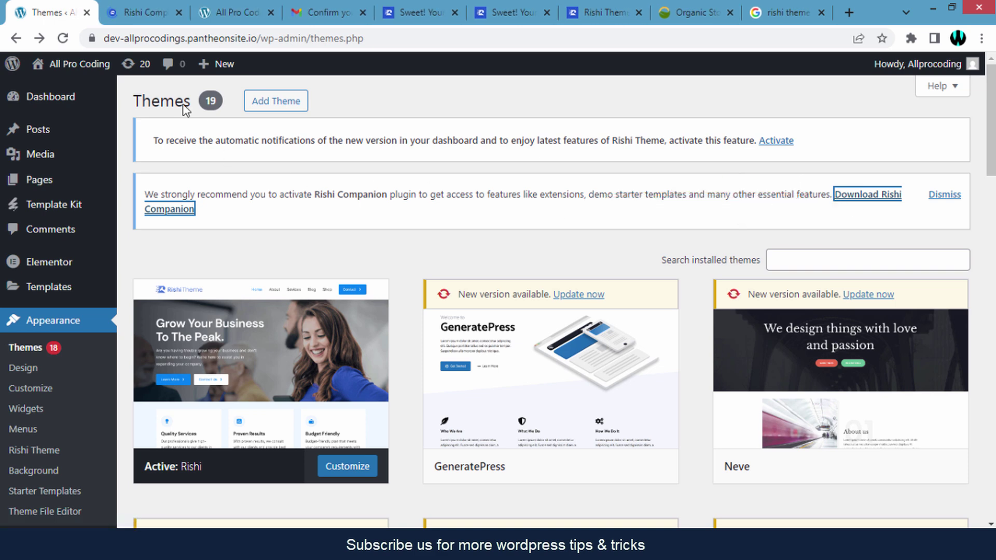
pyautogui.click(155, 9)
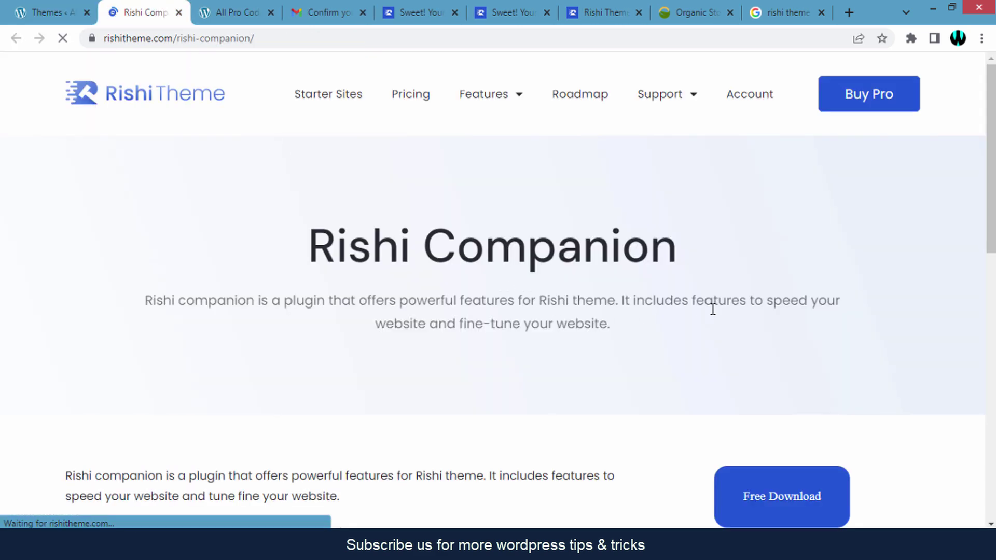
pyautogui.scroll(-2, 806, 307)
pyautogui.scroll(-3, 805, 307)
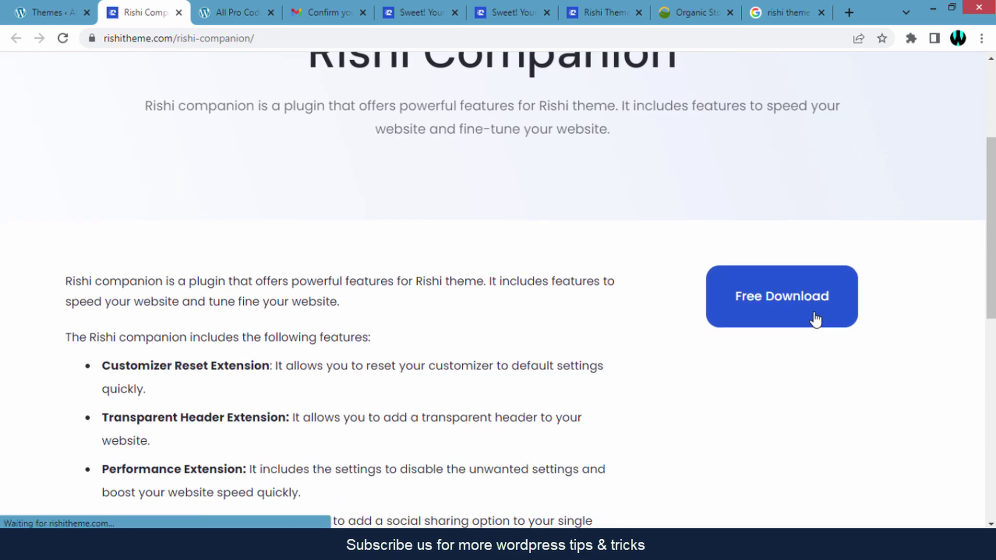
pyautogui.scroll(-1, 782, 266)
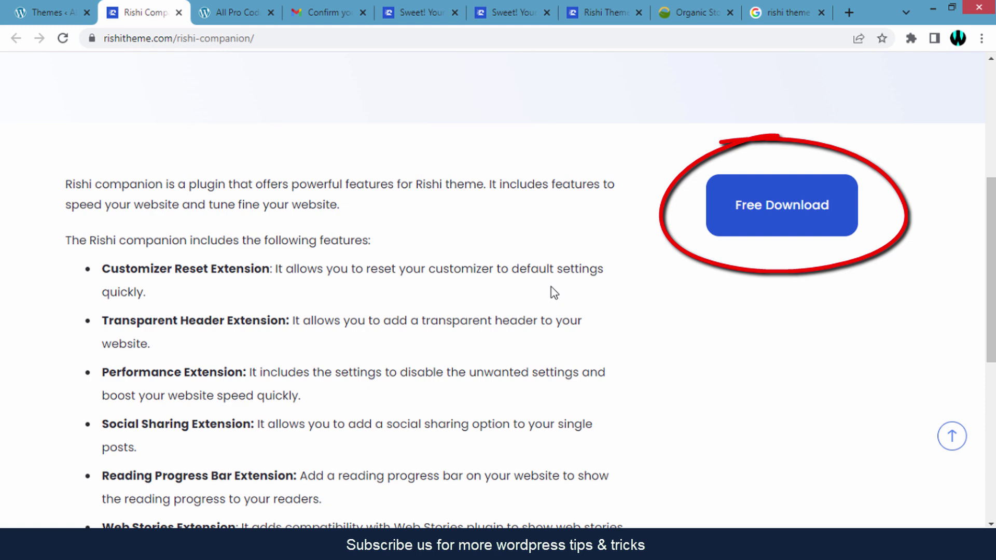
pyautogui.scroll(-1, 552, 288)
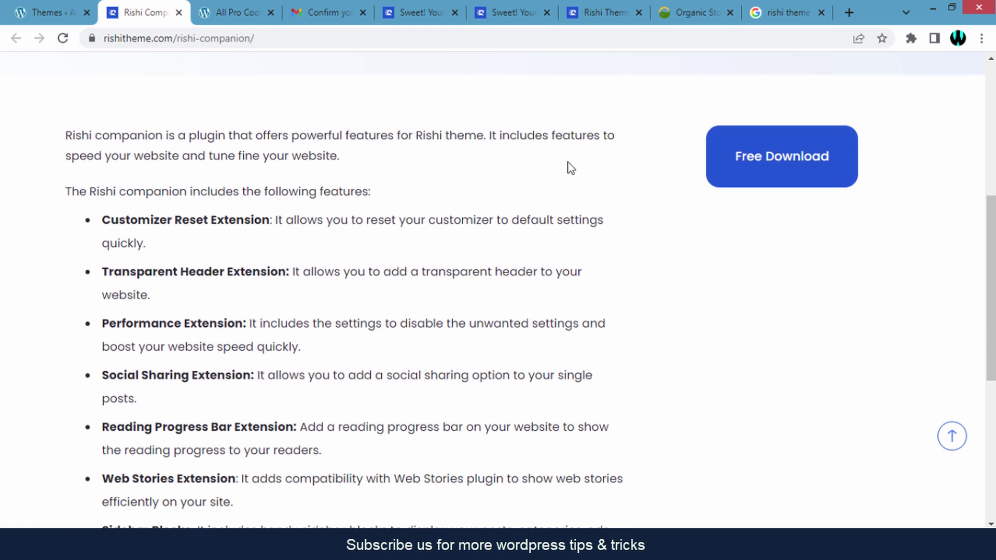
pyautogui.scroll(1, 763, 251)
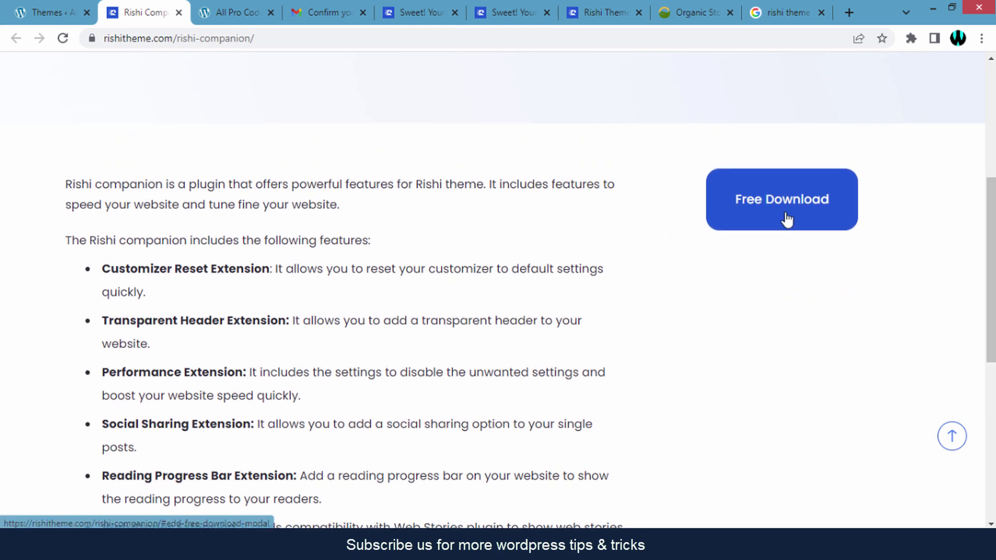
# View the Rishi Companion free download form, close it unfilled and check the emailed download confirmation link.
pyautogui.click(775, 197)
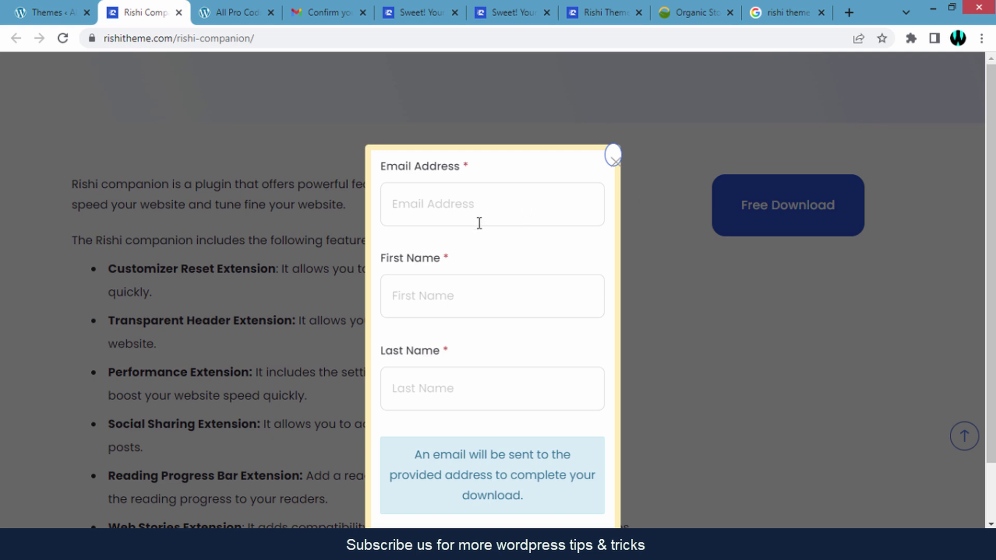
pyautogui.scroll(-1, 510, 260)
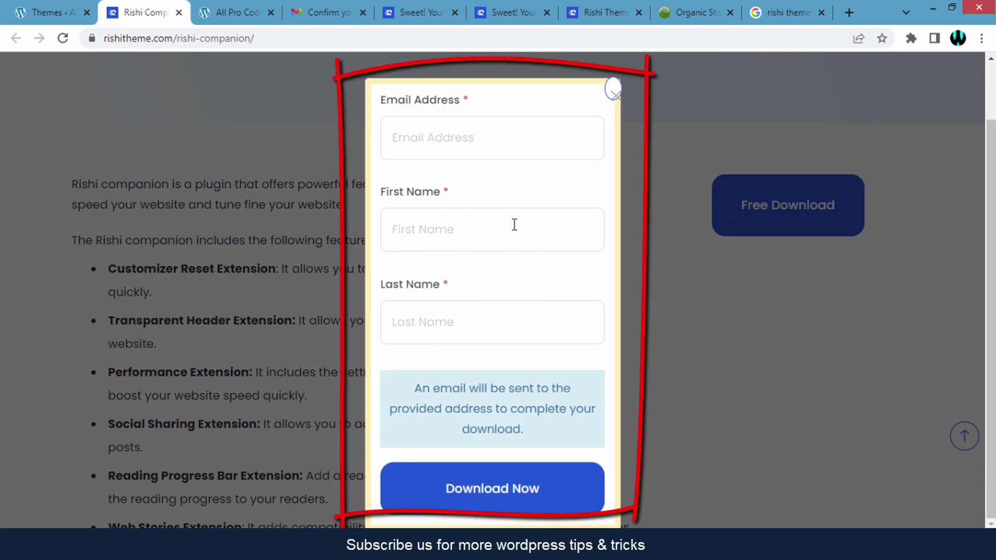
pyautogui.click(518, 493)
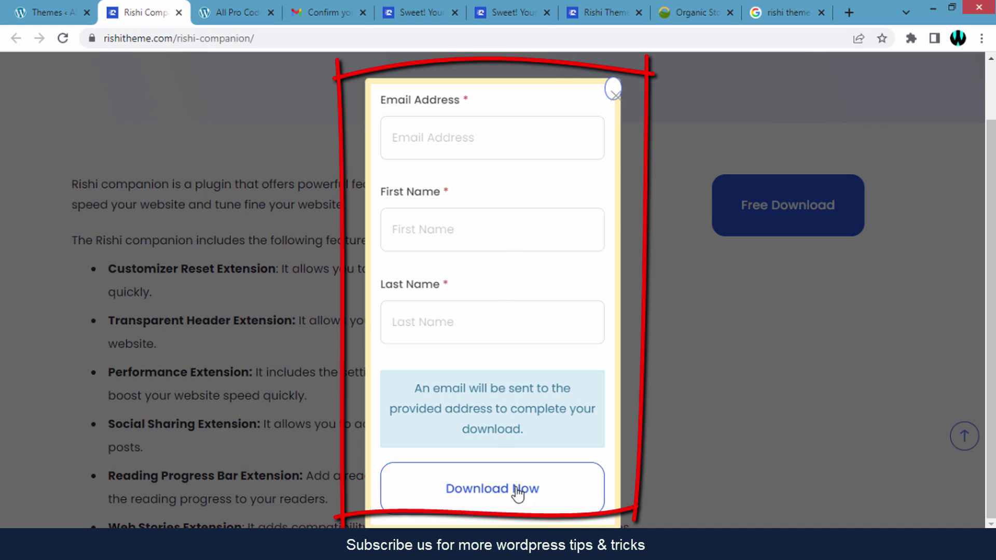
pyautogui.click(614, 89)
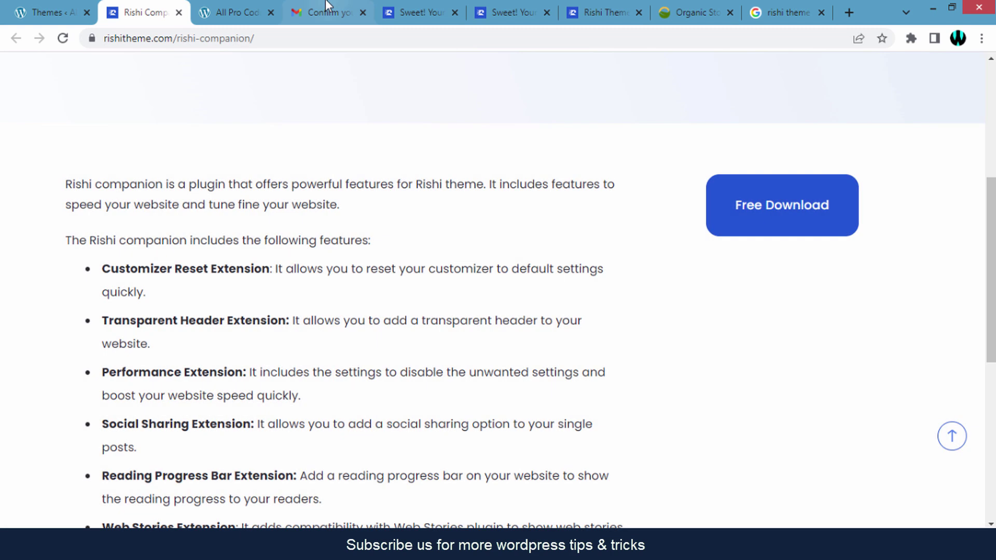
pyautogui.click(325, 8)
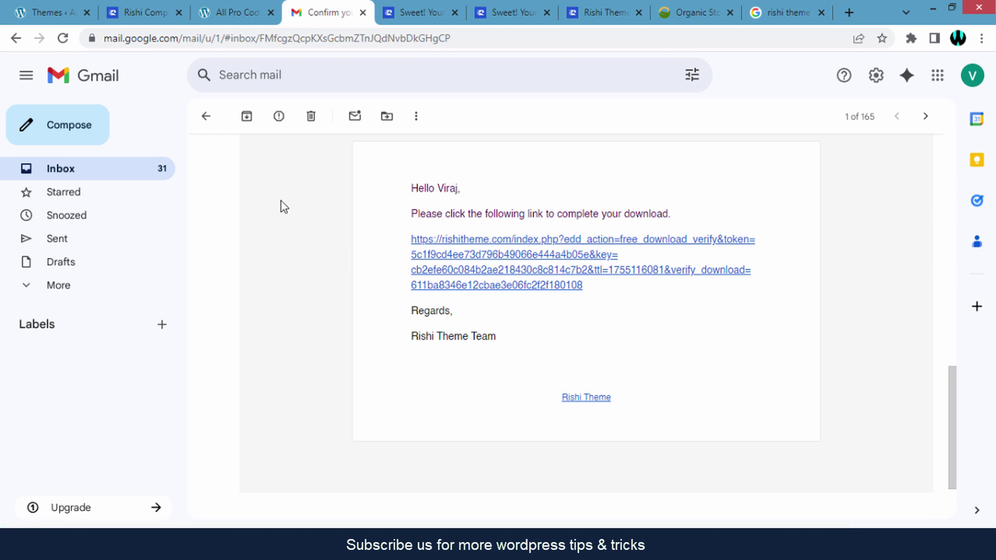
# Return to the WordPress dashboard and open the plugin upload form for adding a new plugin.
pyautogui.click(58, 4)
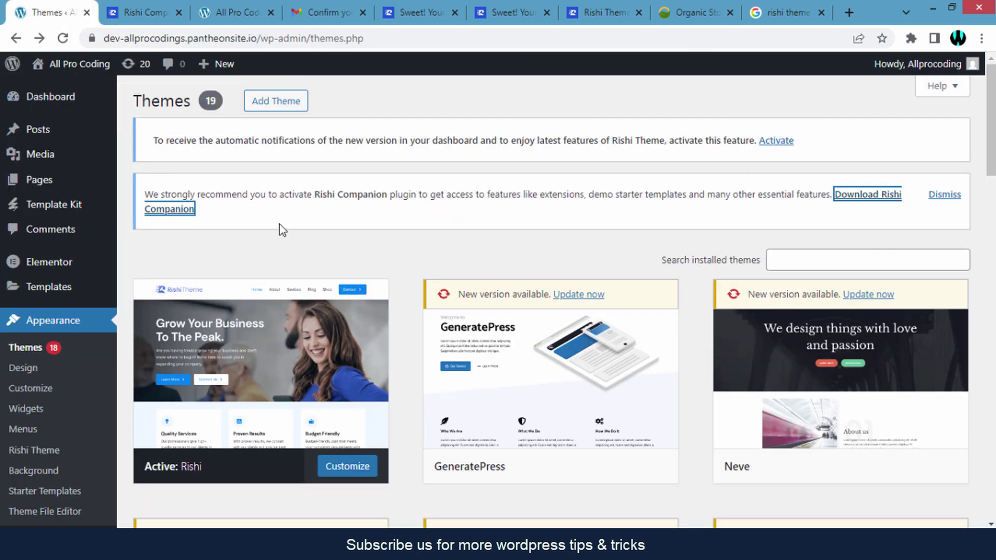
pyautogui.scroll(-5, 257, 247)
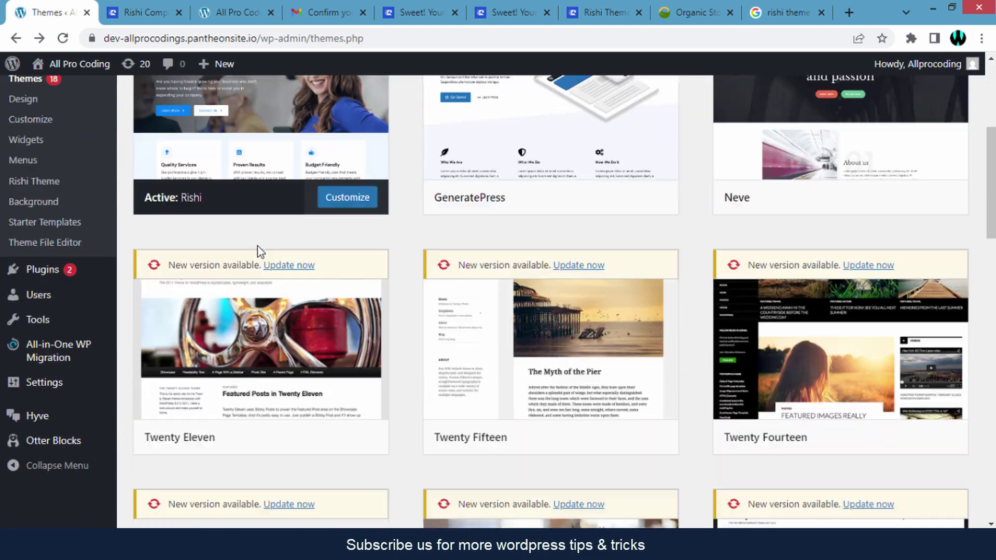
pyautogui.moveTo(55, 322)
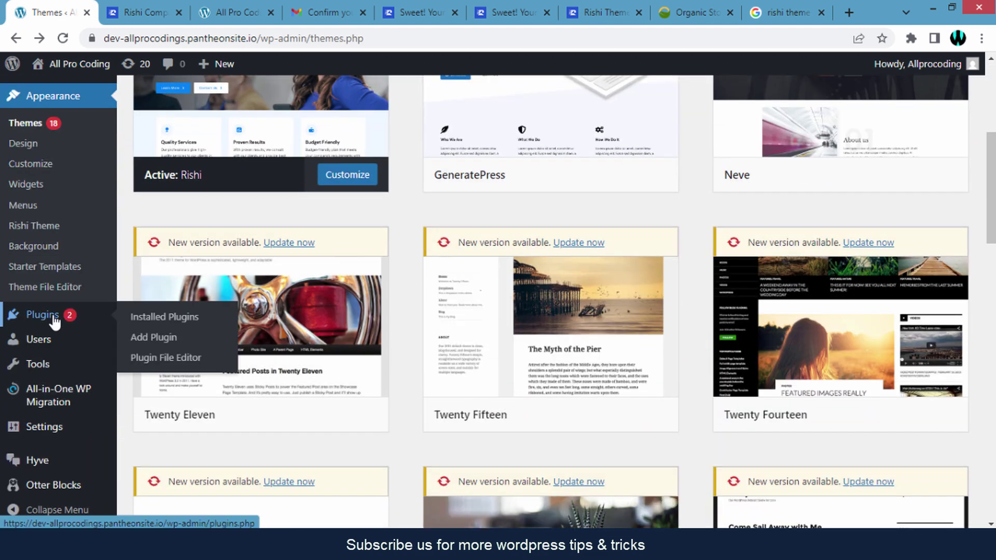
pyautogui.click(160, 345)
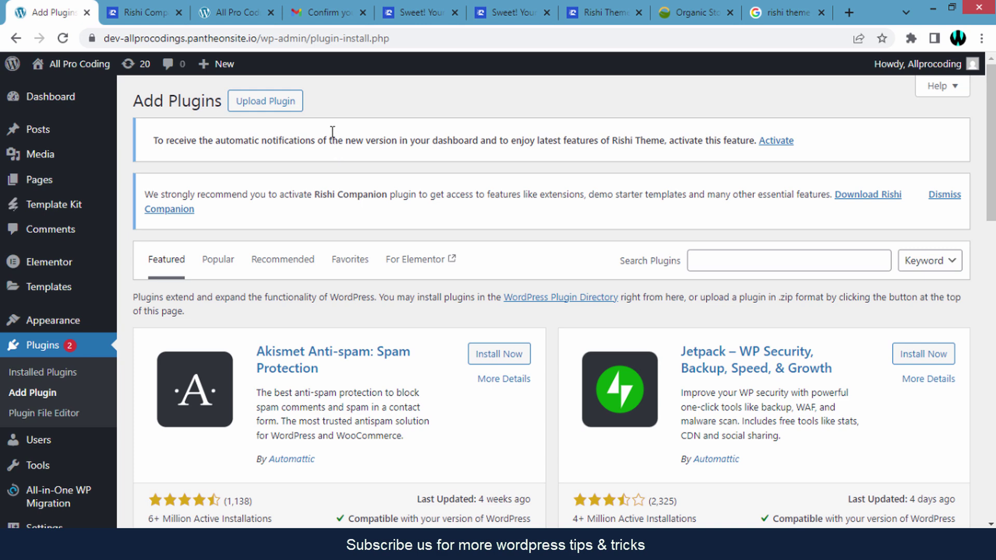
pyautogui.click(265, 100)
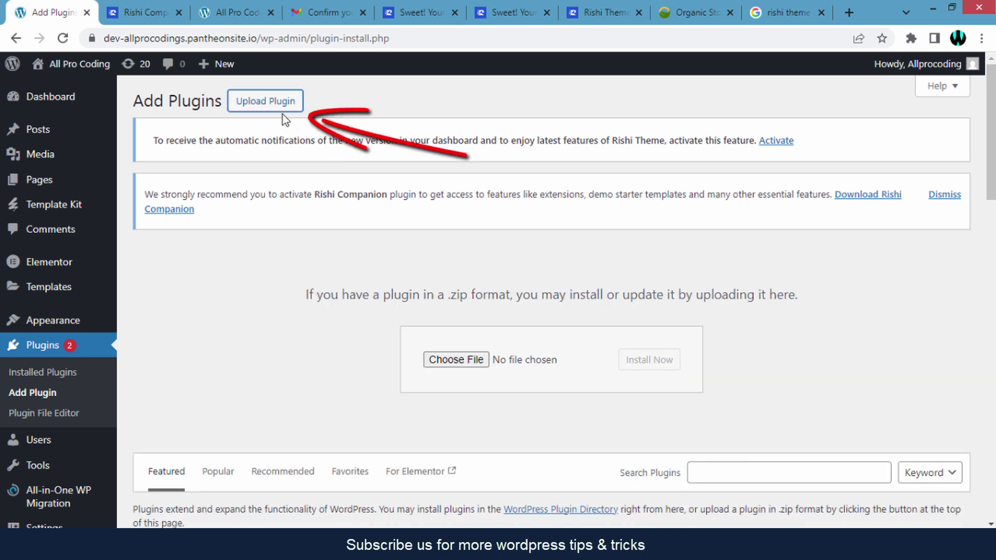
pyautogui.scroll(-1, 326, 210)
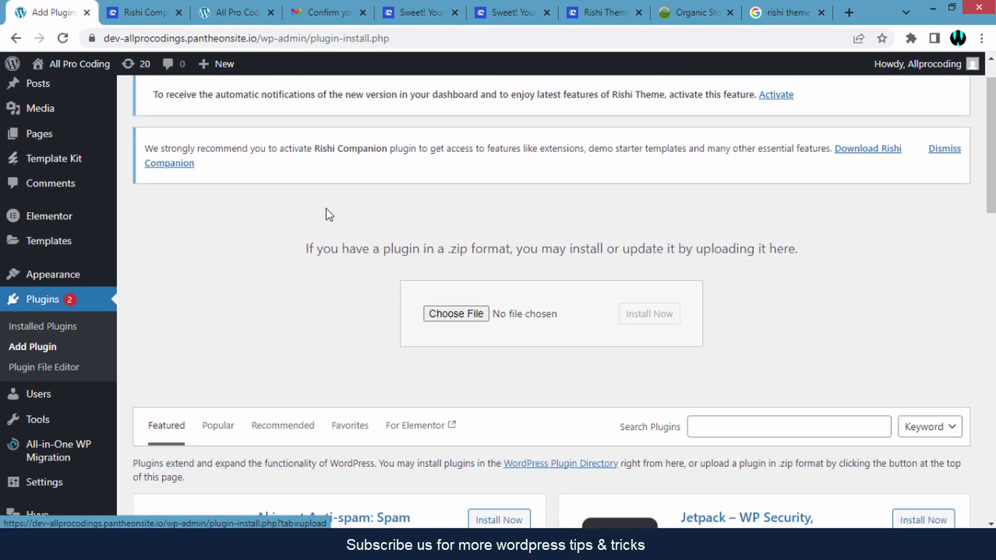
# Install the plugin from rishi-companion_2.0.3.zip in the Downloads folder and activate it.
pyautogui.click(455, 314)
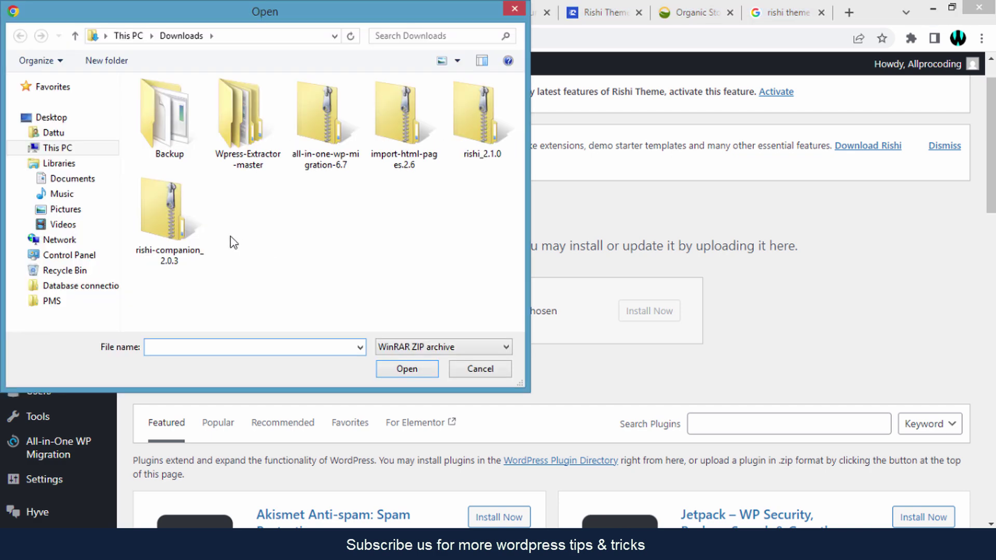
pyautogui.click(175, 226)
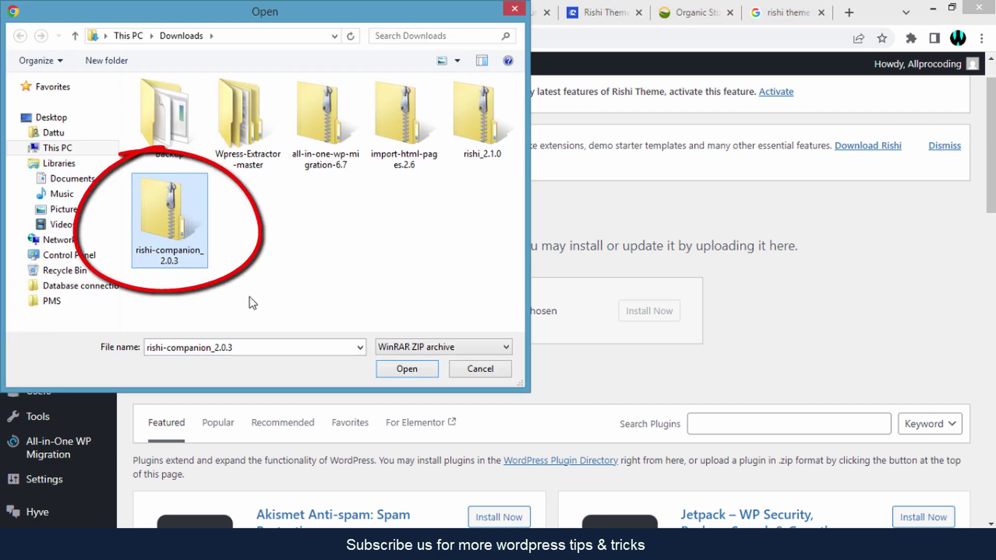
pyautogui.click(407, 368)
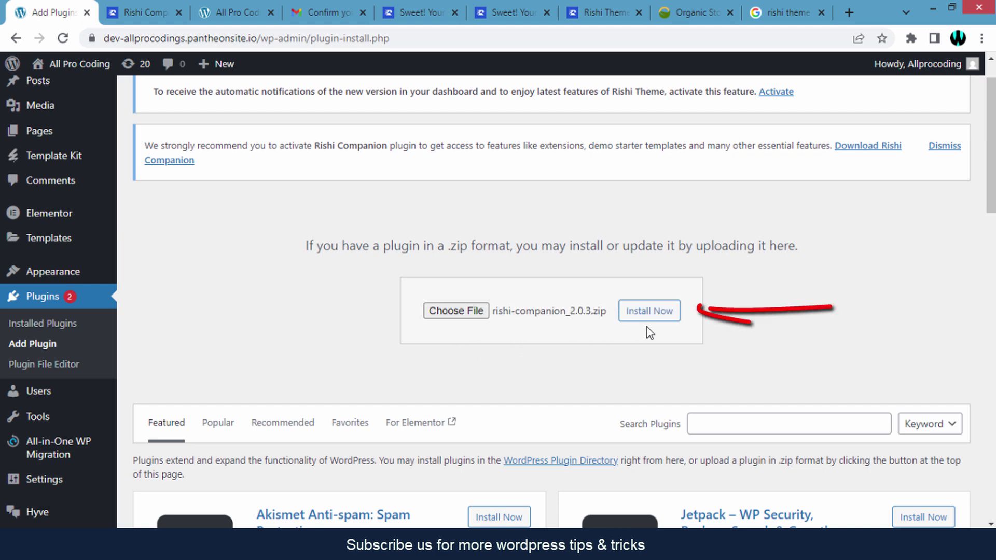
pyautogui.click(646, 321)
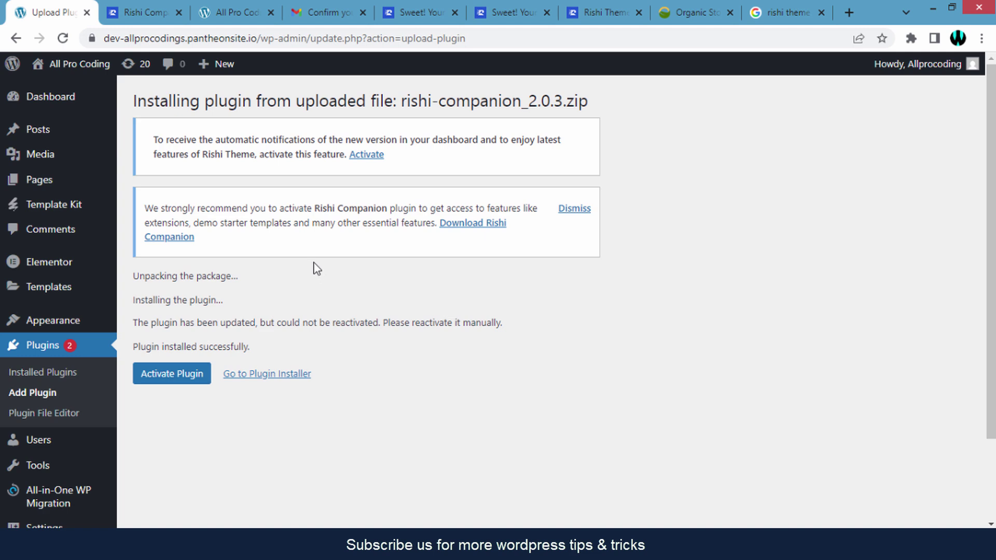
pyautogui.scroll(-2, 266, 212)
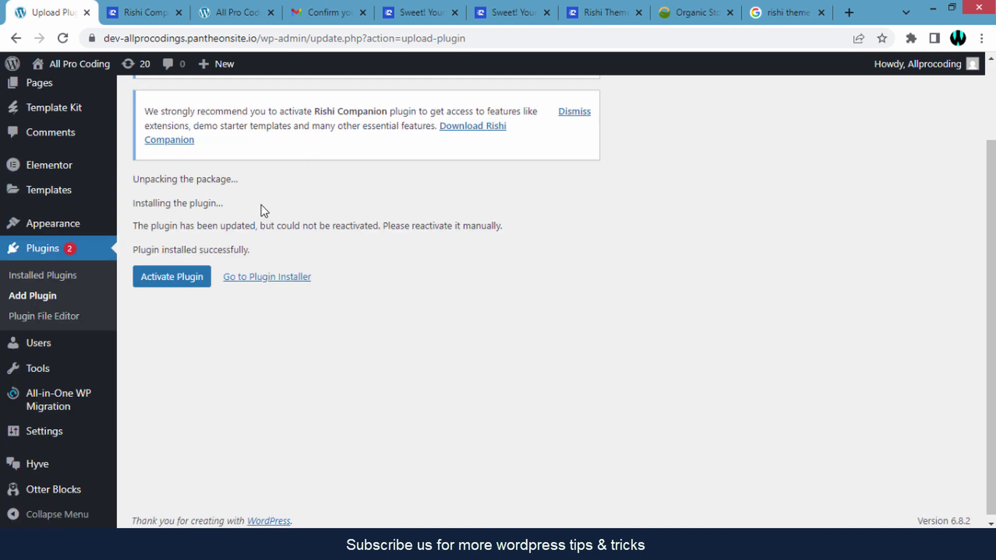
pyautogui.scroll(-1, 262, 205)
pyautogui.click(159, 282)
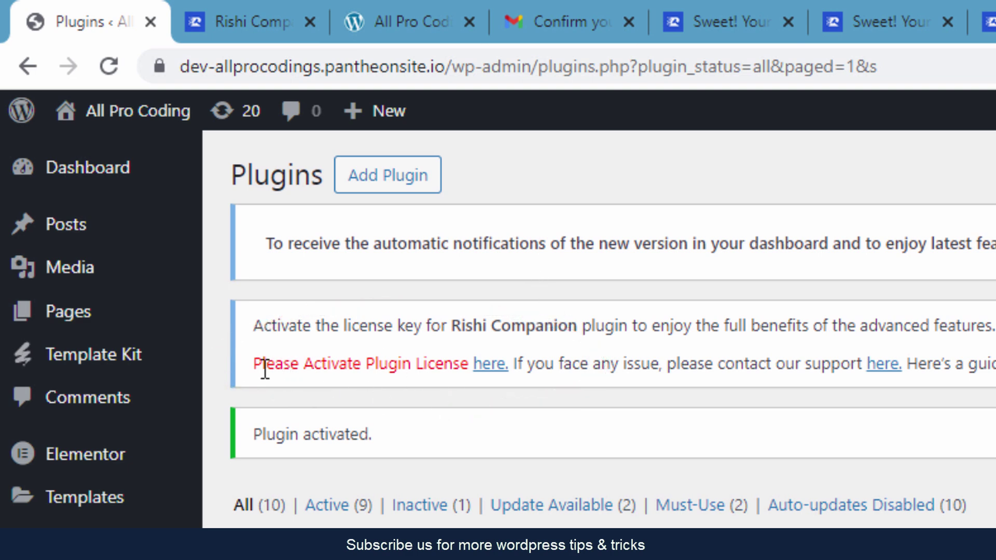
# Open the license page from the plugin license notice and examine the Activate Rishi Companion License form.
pyautogui.moveTo(261, 363); pyautogui.dragTo(463, 364)
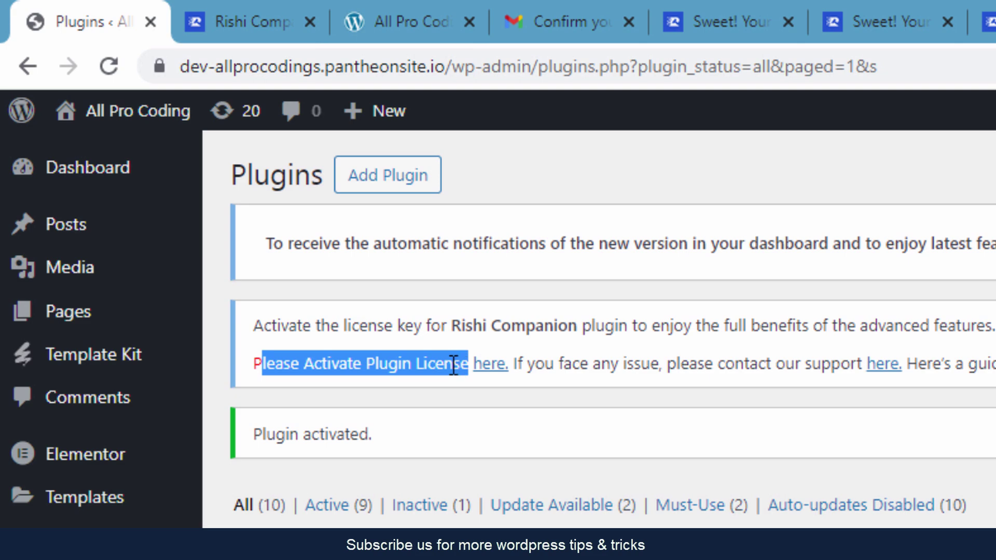
pyautogui.click(460, 363)
pyautogui.click(490, 365)
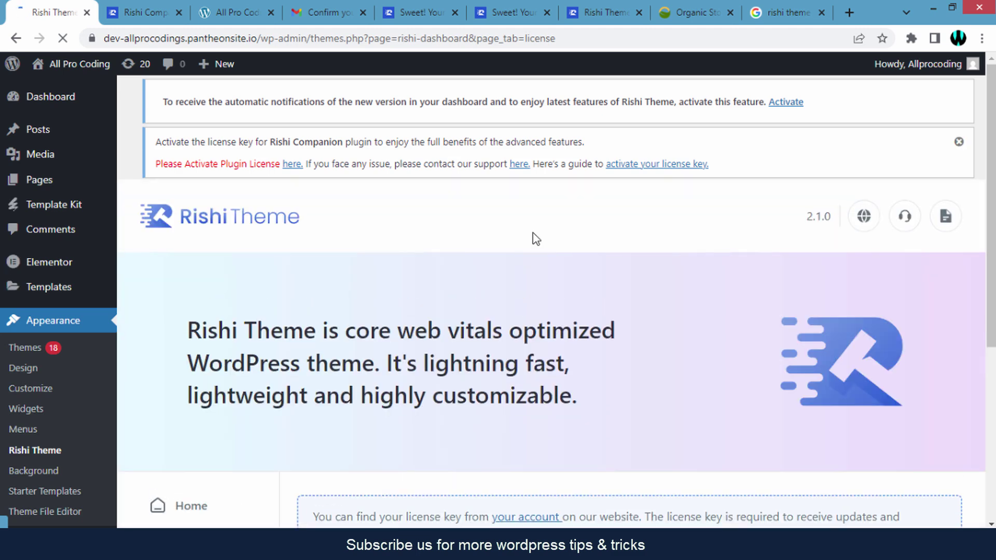
pyautogui.scroll(-2, 535, 236)
pyautogui.scroll(-3, 534, 229)
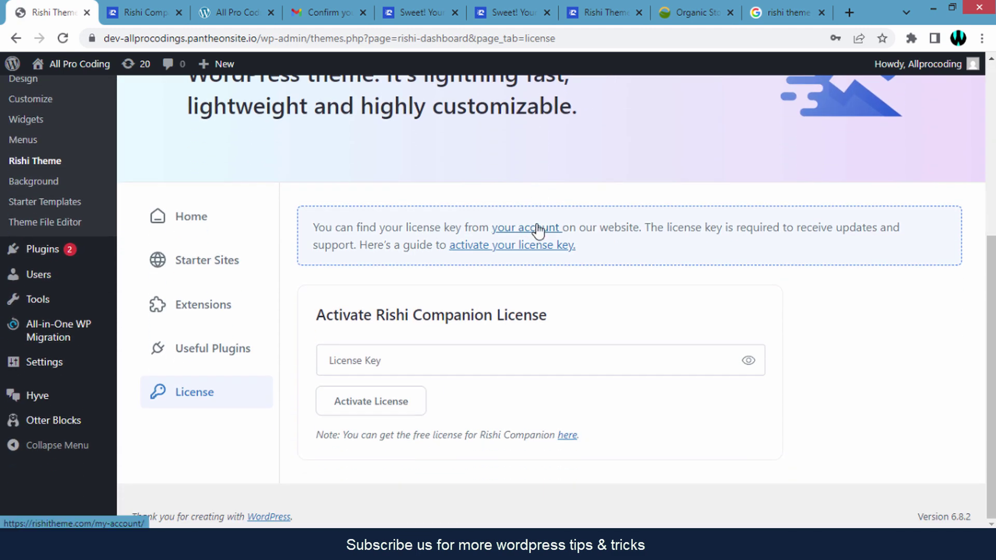
pyautogui.click(489, 360)
pyautogui.click(573, 314)
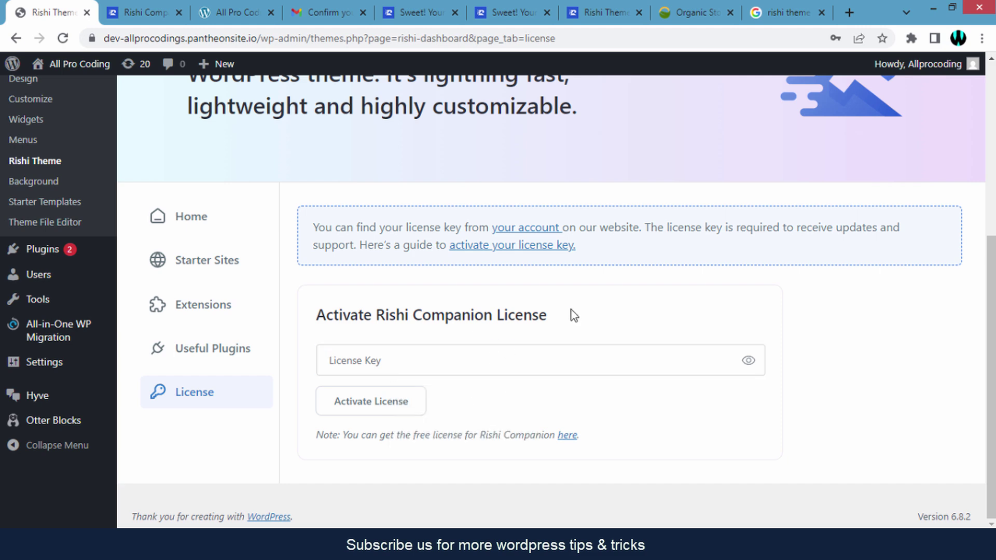
pyautogui.scroll(-1, 301, 296)
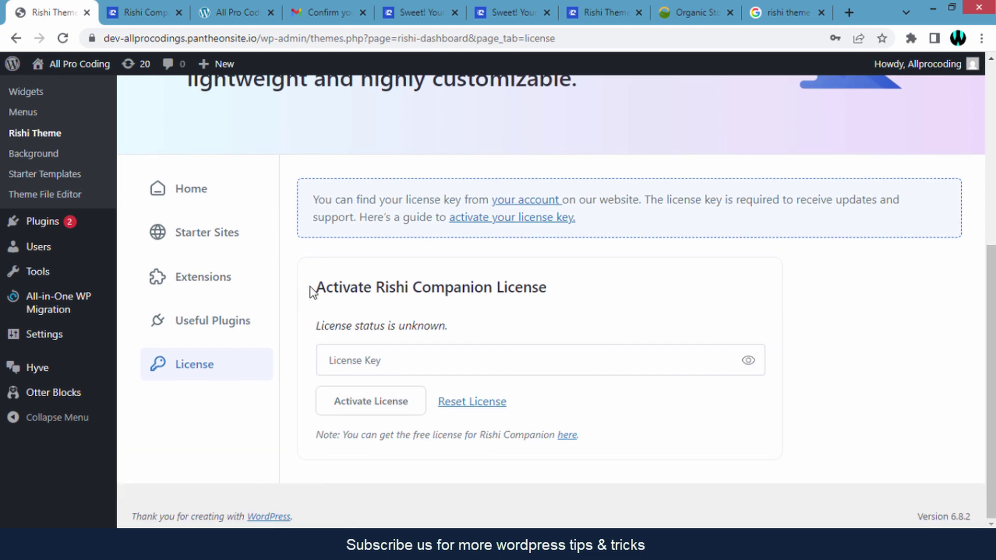
pyautogui.moveTo(365, 286); pyautogui.dragTo(545, 287)
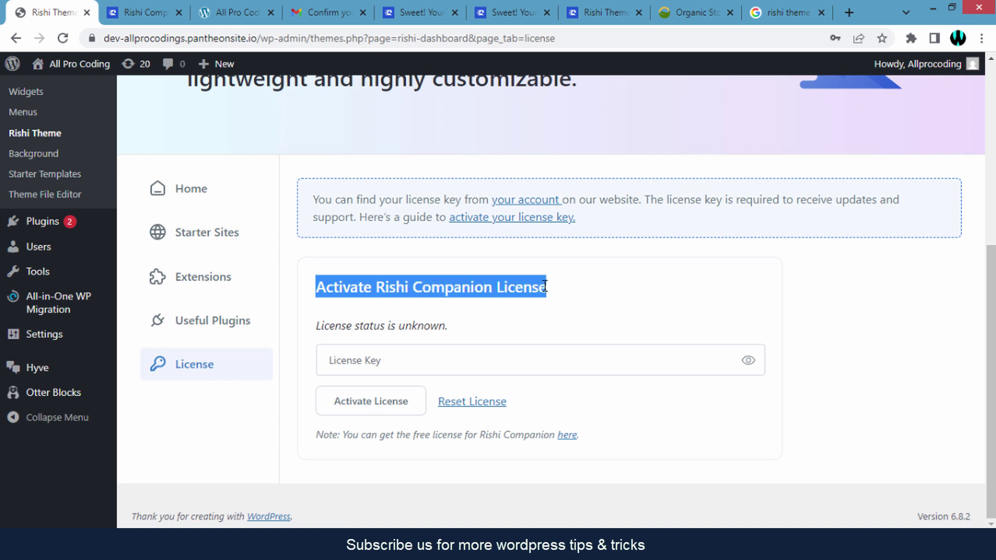
pyautogui.click(544, 285)
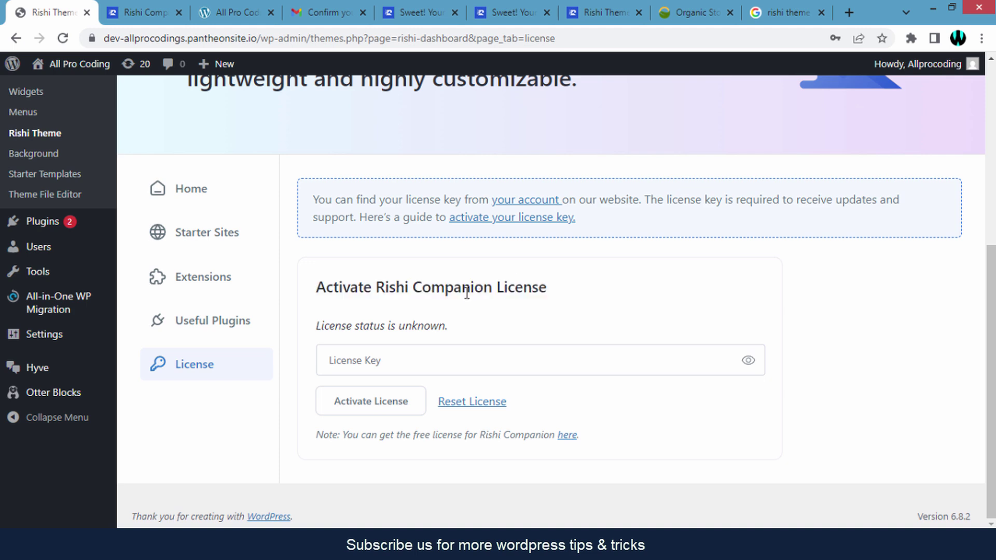
# Copy the Rishi Companion license key from the purchase confirmation page.
pyautogui.click(414, 10)
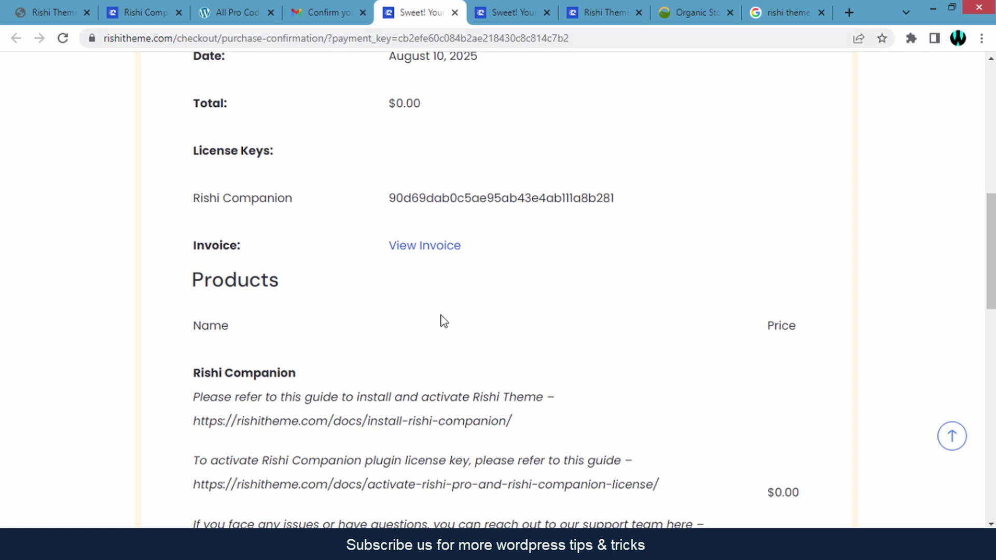
pyautogui.scroll(-1, 449, 317)
pyautogui.scroll(1, 452, 314)
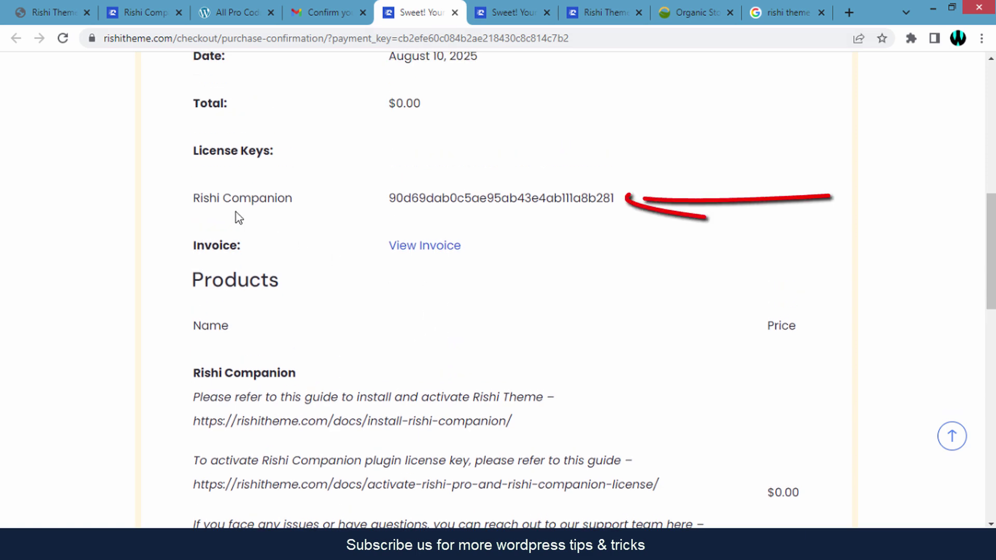
pyautogui.moveTo(193, 198); pyautogui.dragTo(305, 202)
pyautogui.click(307, 202)
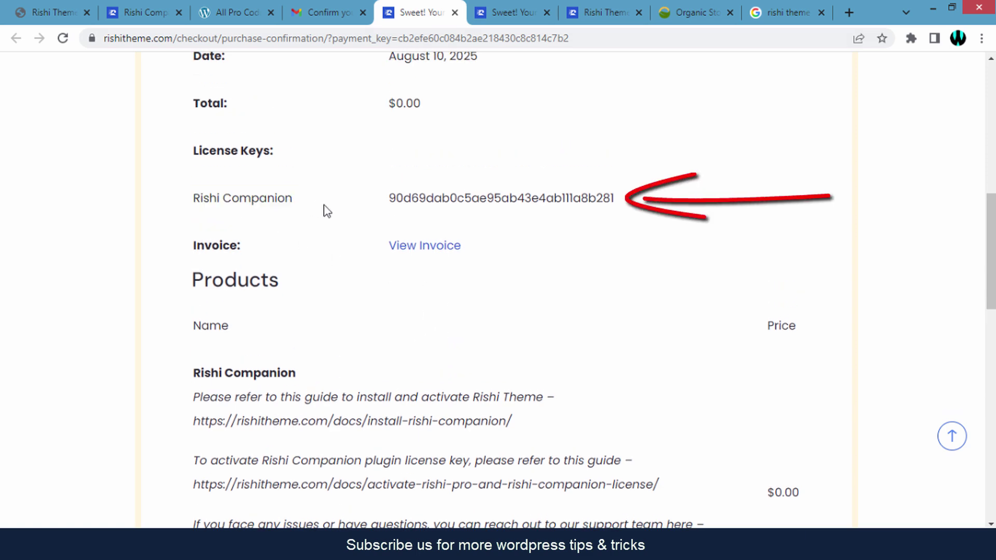
pyautogui.moveTo(386, 200); pyautogui.dragTo(624, 203)
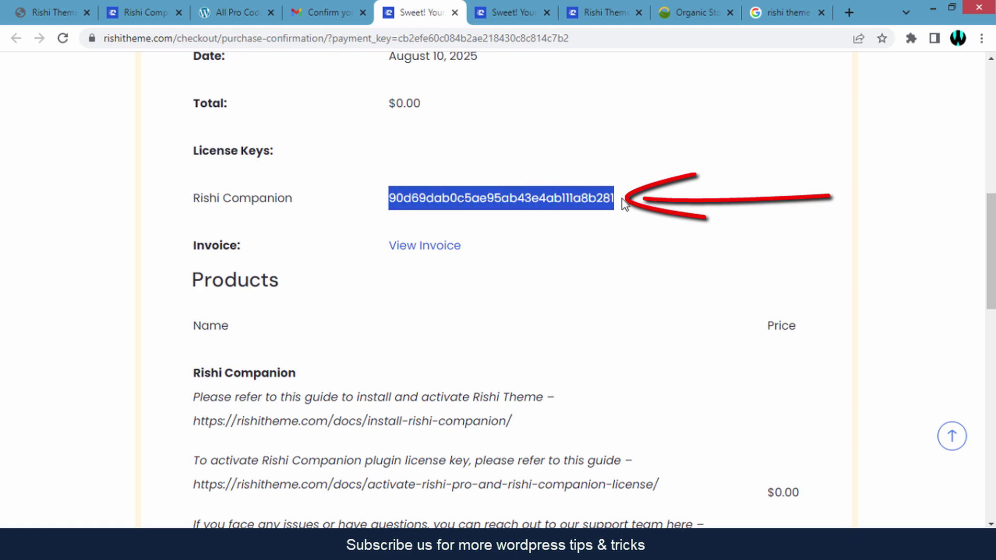
pyautogui.rightClick(570, 195)
pyautogui.click(584, 207)
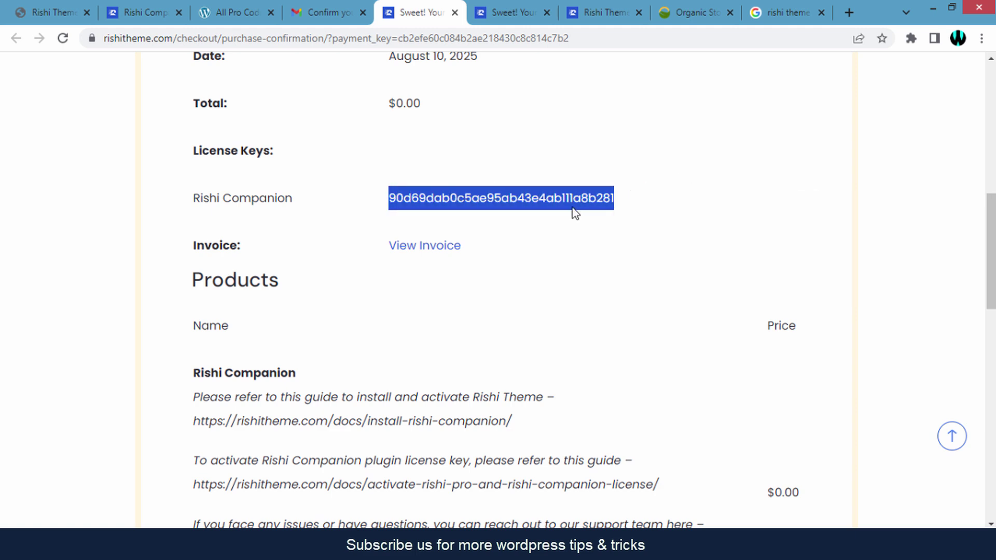
# Paste the license key into the Rishi Companion license form, activate the license and dismiss the browser's password update offer.
pyautogui.click(64, 3)
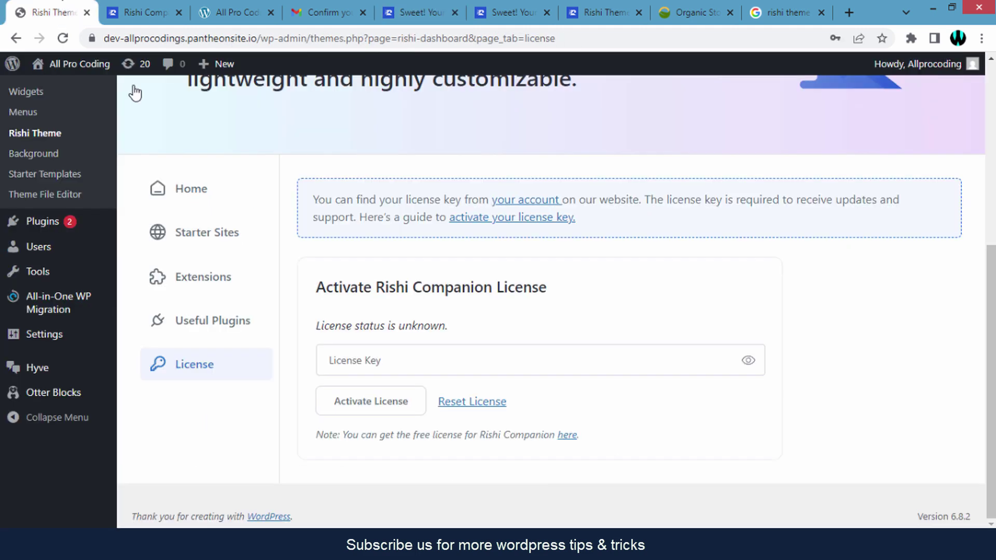
pyautogui.click(413, 350)
pyautogui.rightClick(396, 358)
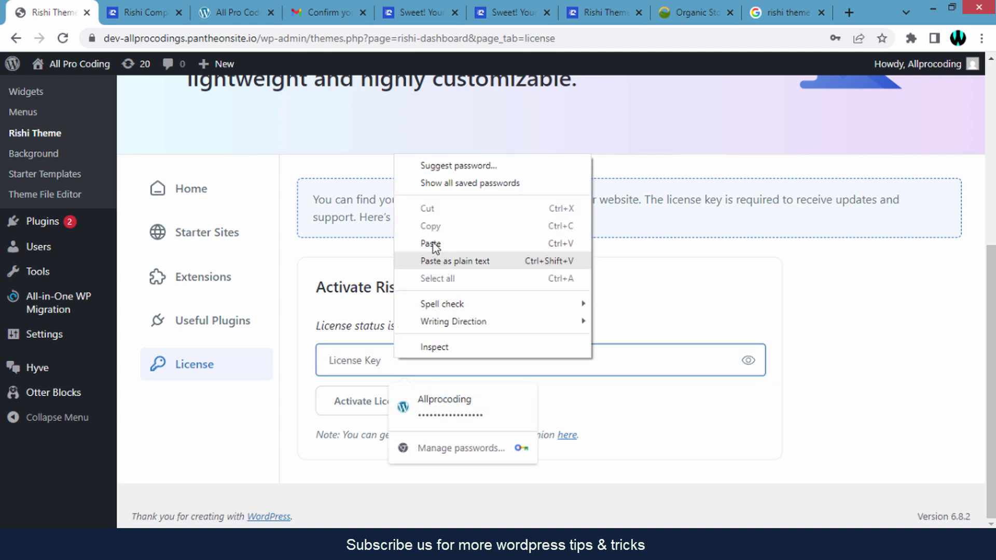
pyautogui.click(431, 244)
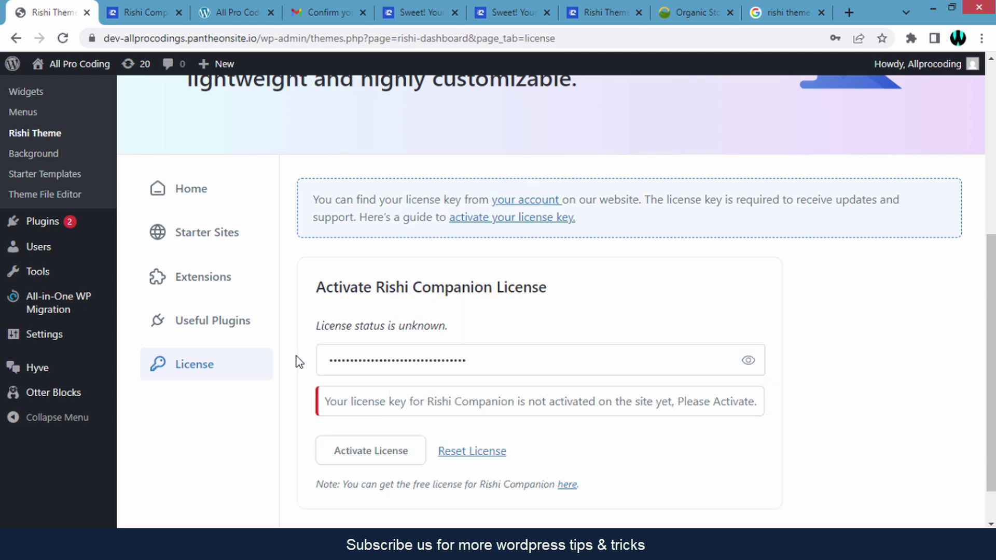
pyautogui.scroll(-1, 296, 357)
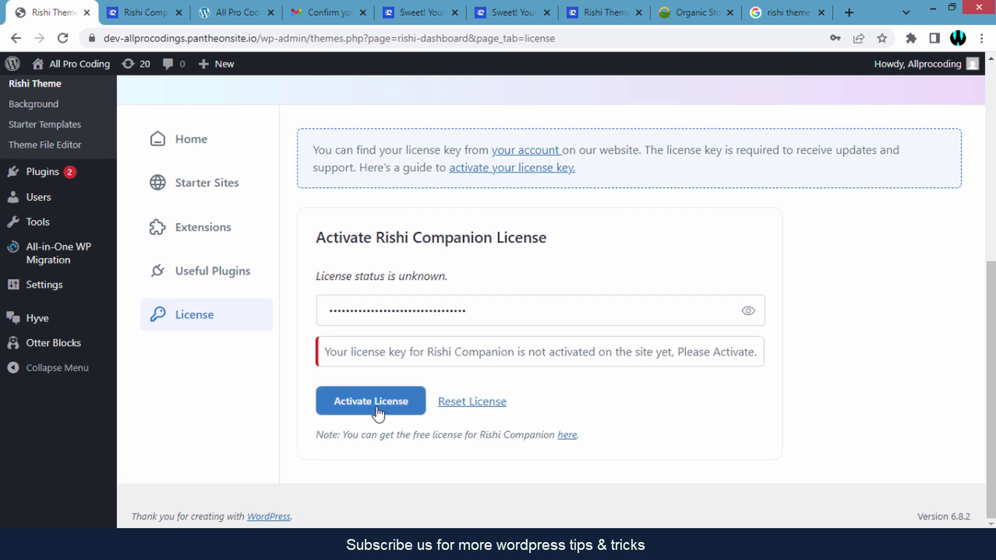
pyautogui.click(372, 402)
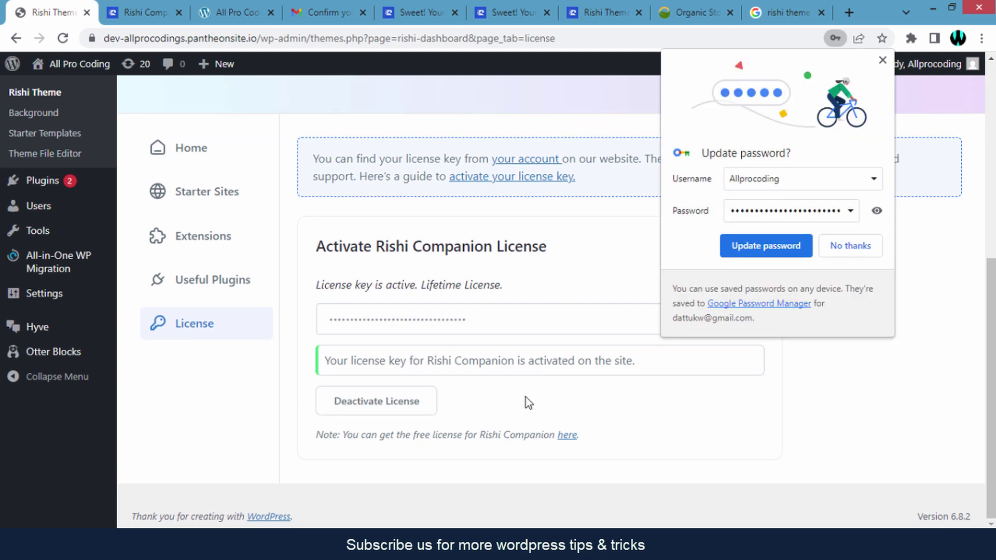
pyautogui.click(883, 61)
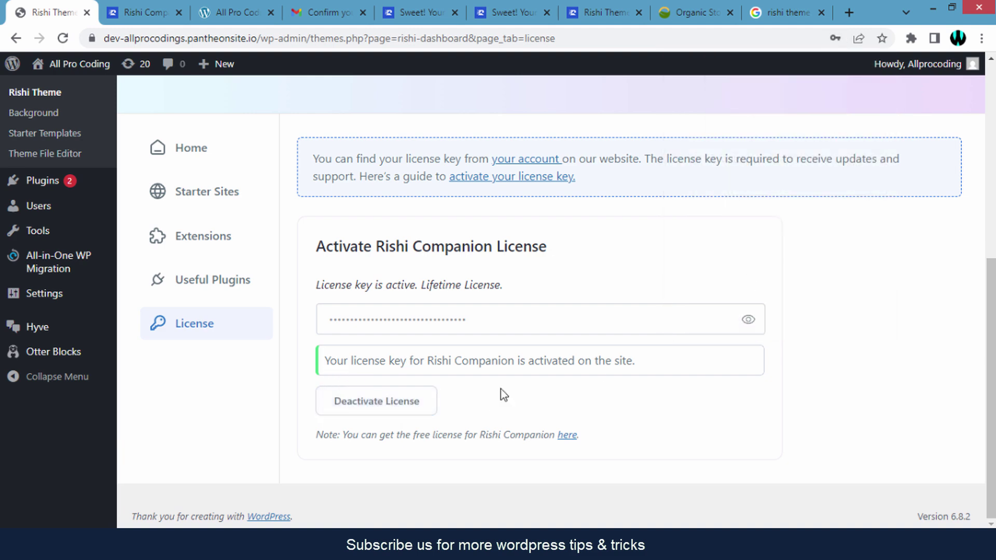
# View the Organic Store demo site and examine its home page design.
pyautogui.scroll(2, 500, 388)
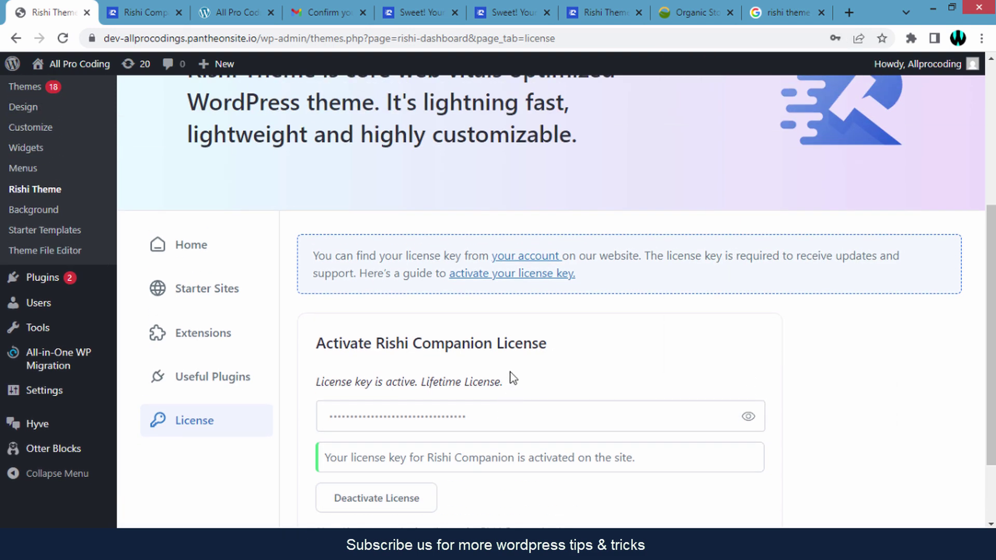
pyautogui.scroll(1, 477, 359)
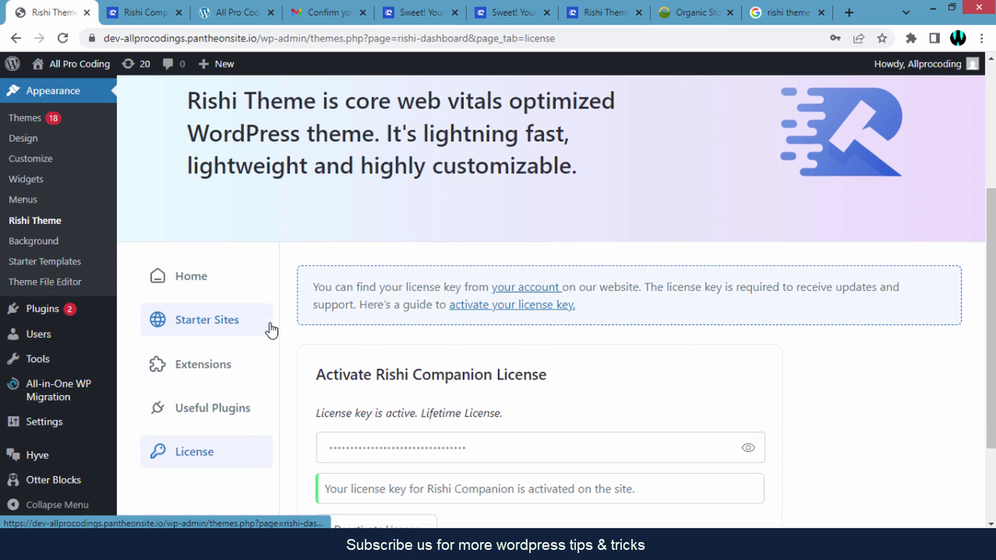
pyautogui.scroll(-1, 268, 331)
pyautogui.click(684, 3)
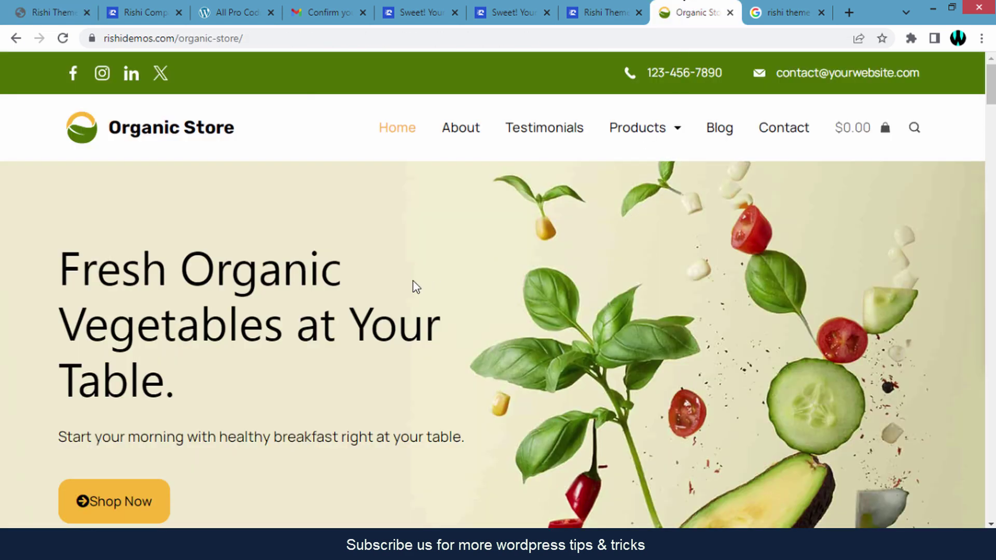
pyautogui.scroll(-2, 413, 282)
pyautogui.scroll(-3, 413, 282)
pyautogui.scroll(-3, 413, 282)
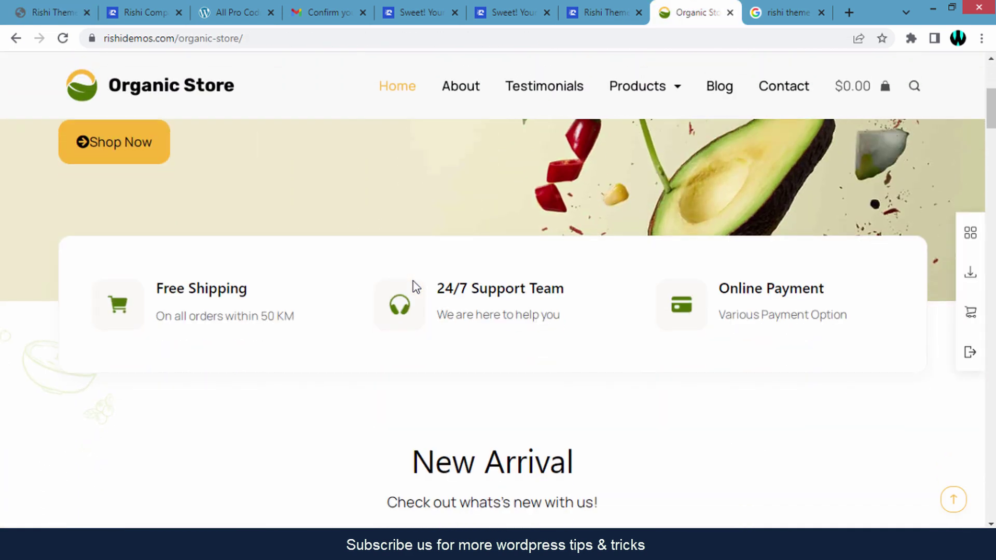
pyautogui.scroll(4, 413, 281)
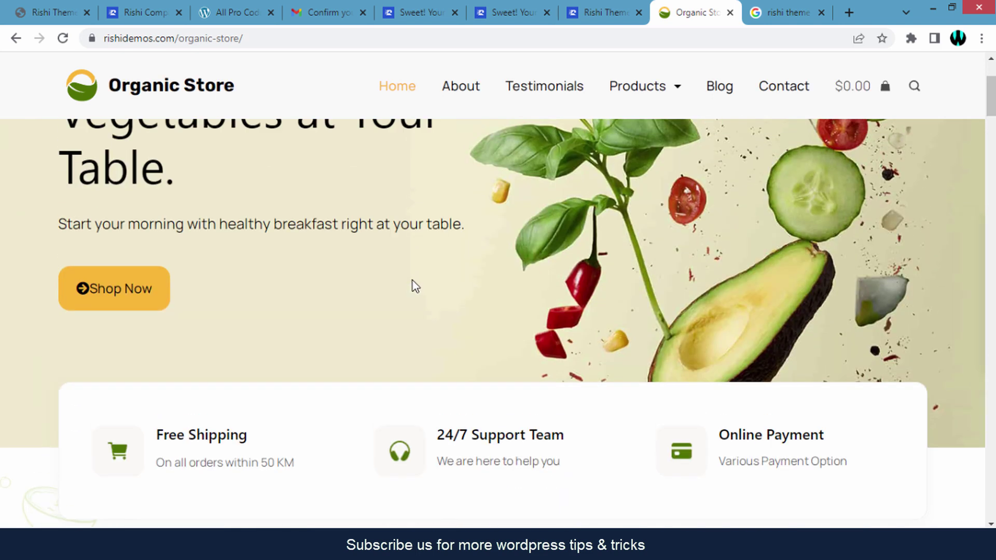
# Return to the WordPress dashboard and install the Rishi Starter Templates from the Rishi Theme starter sites page.
pyautogui.click(62, 12)
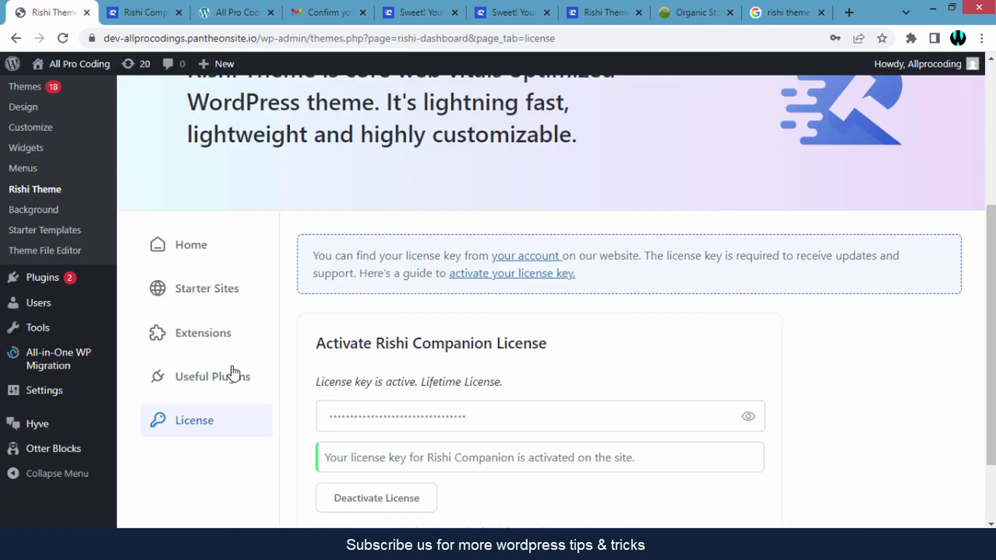
pyautogui.click(206, 301)
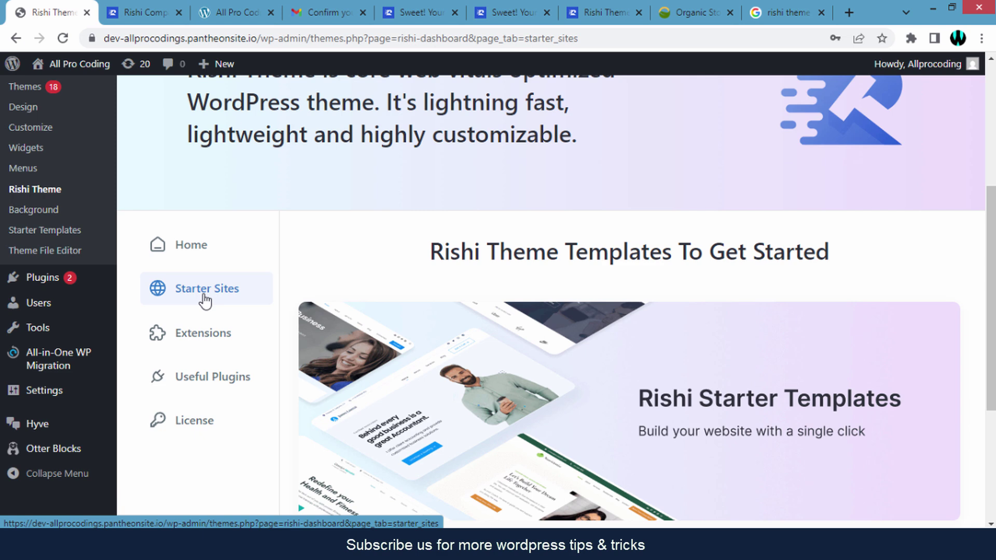
pyautogui.scroll(-4, 601, 280)
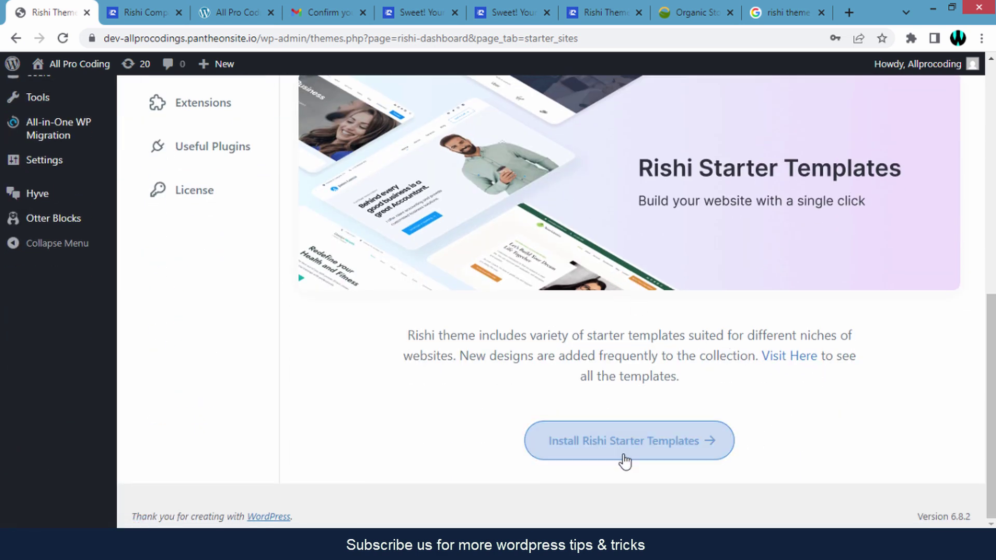
pyautogui.click(590, 459)
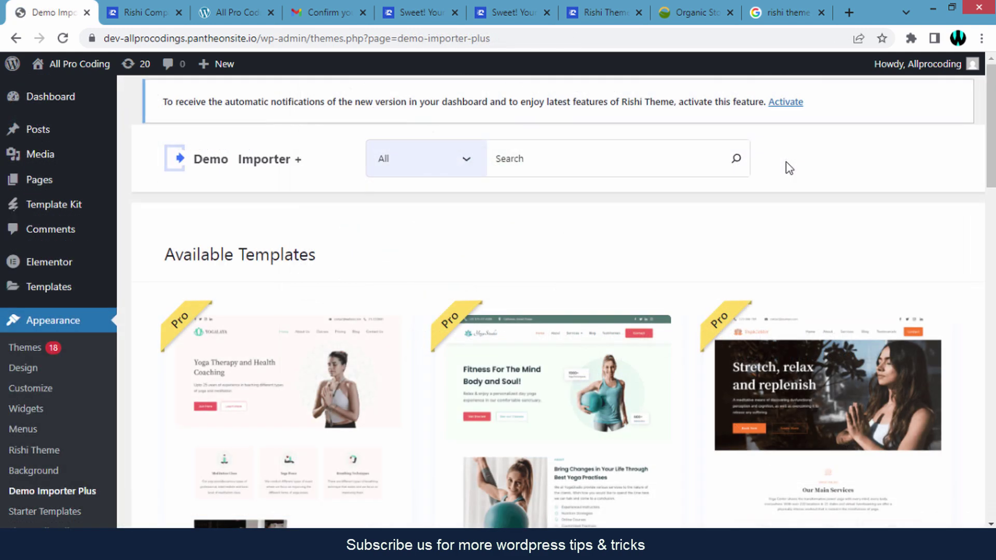
# Browse the available templates in Demo Importer Plus, comparing the Pro-marked designs with the unmarked ones.
pyautogui.scroll(-5, 785, 166)
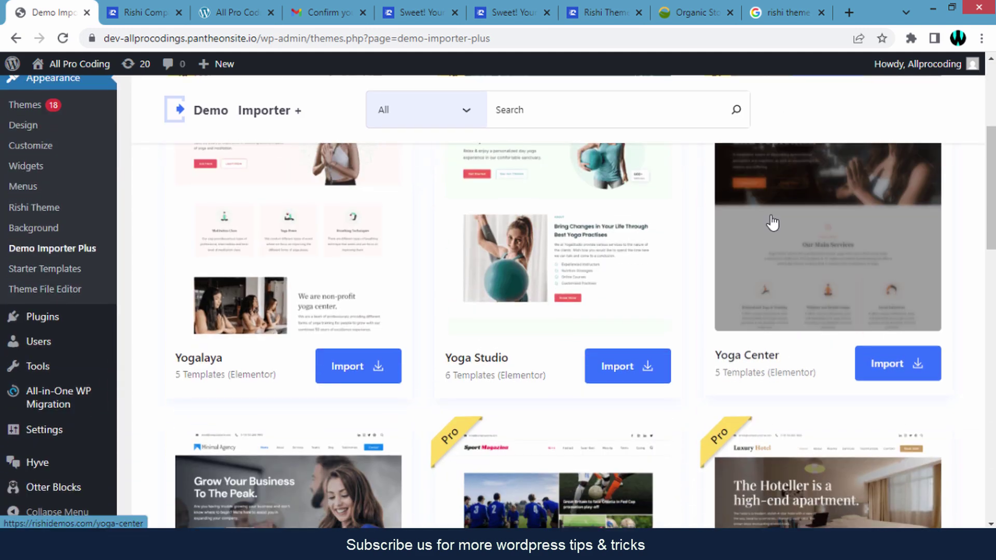
pyautogui.scroll(5, 776, 218)
pyautogui.scroll(-8, 773, 188)
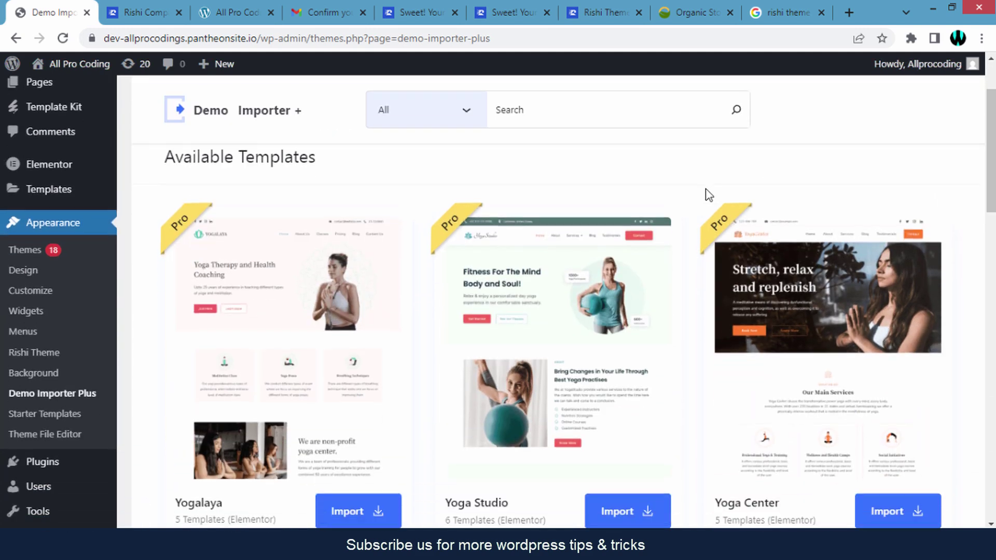
pyautogui.scroll(-9, 695, 210)
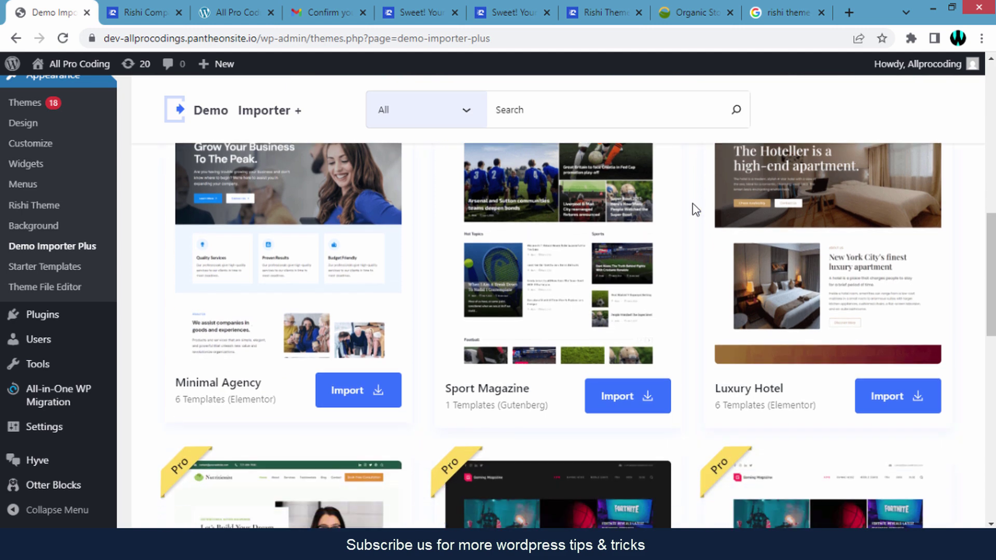
pyautogui.scroll(-6, 695, 209)
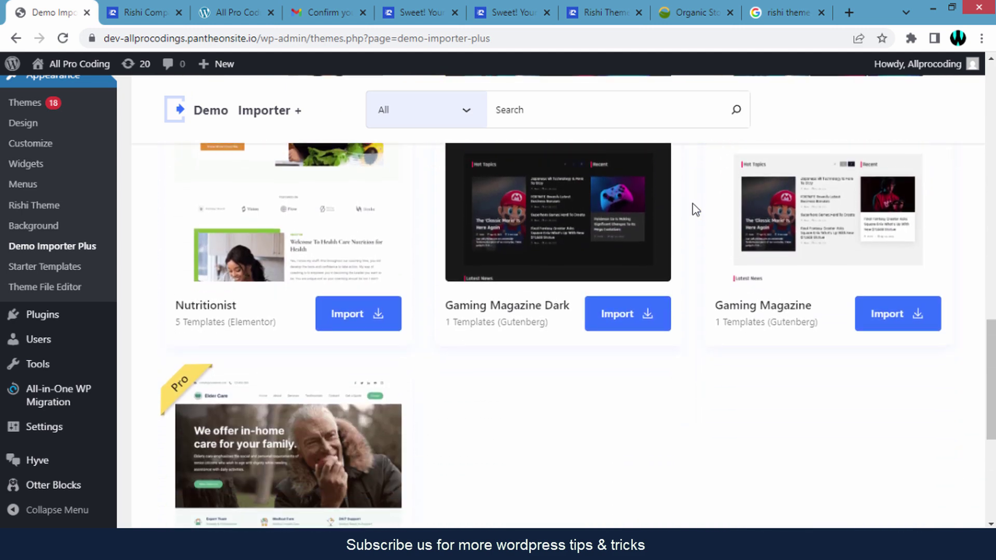
pyautogui.scroll(-2, 695, 210)
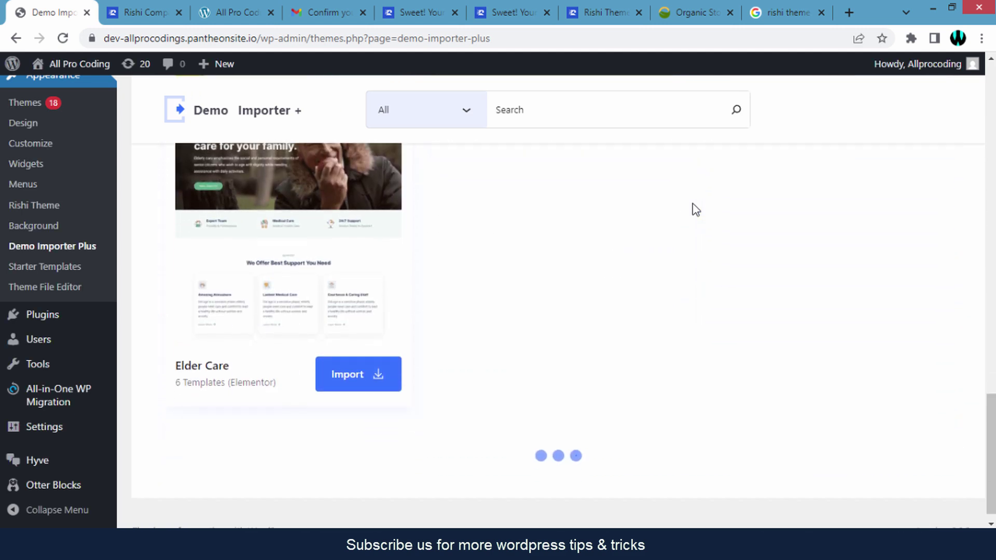
pyautogui.scroll(-5, 694, 208)
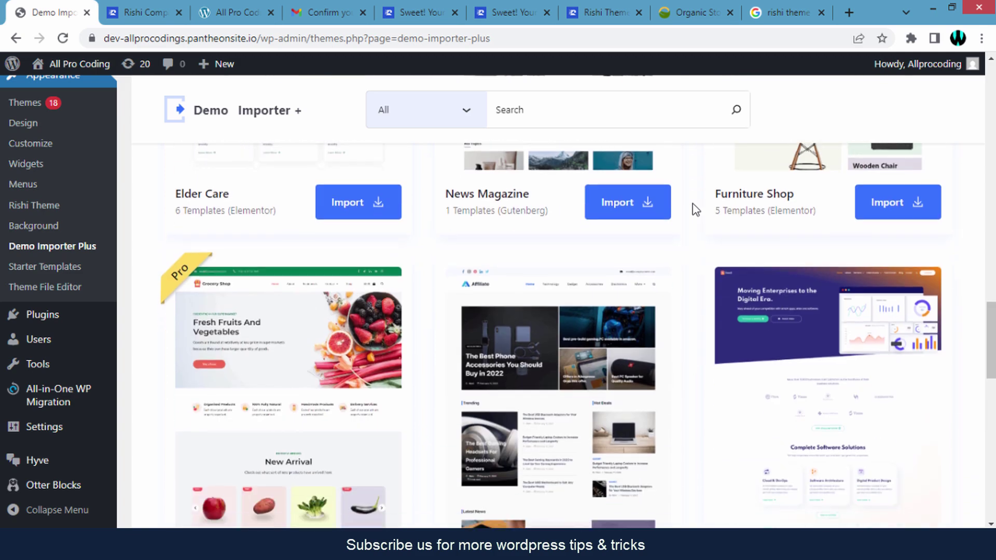
pyautogui.scroll(3, 669, 225)
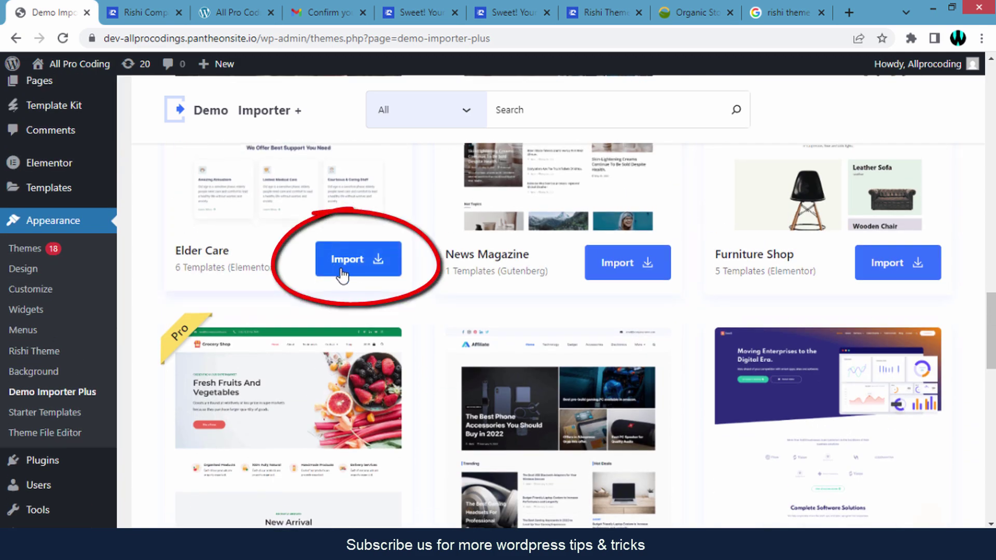
pyautogui.scroll(7, 691, 238)
pyautogui.scroll(5, 691, 238)
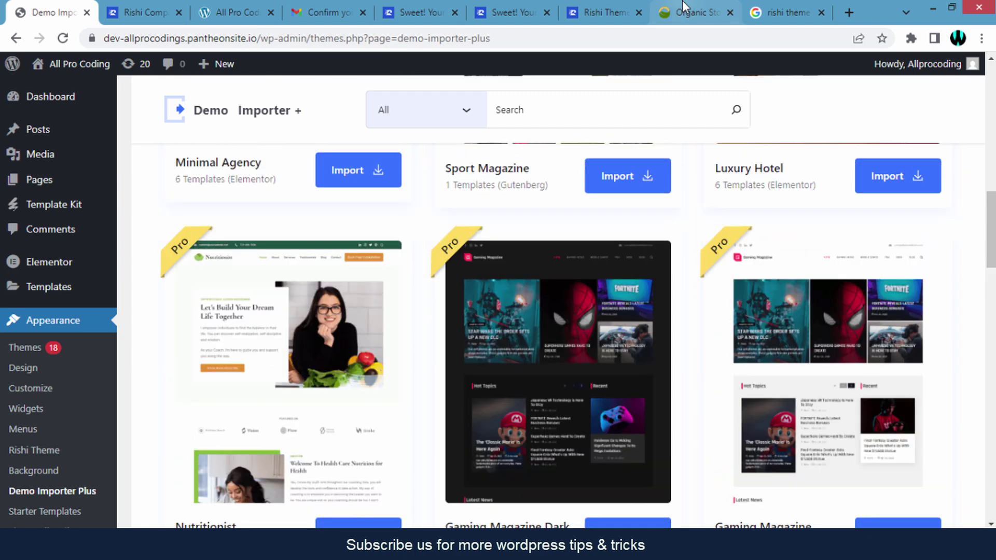
# Check the Organic Store demo again, then search the available templates for "organic" to find the matching design.
pyautogui.click(695, 13)
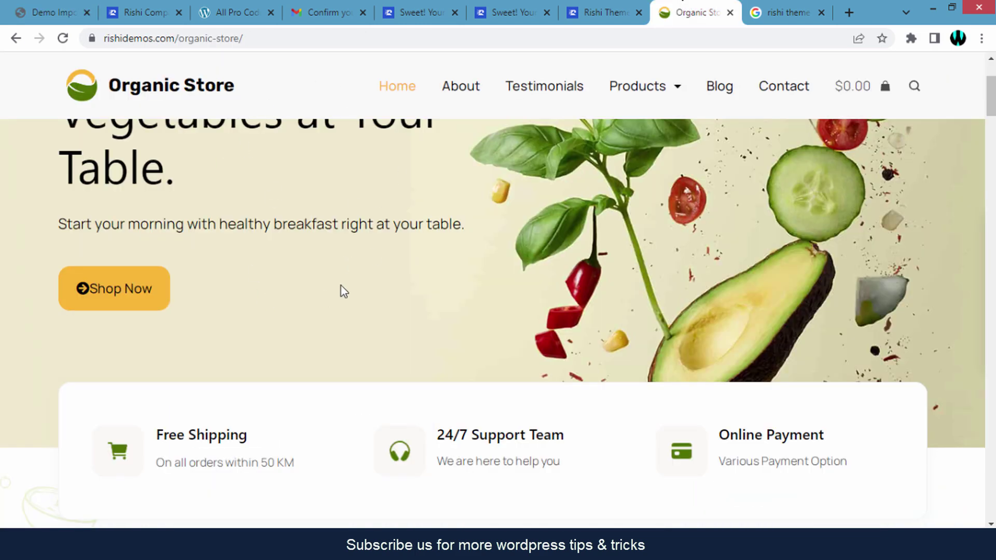
pyautogui.click(72, 16)
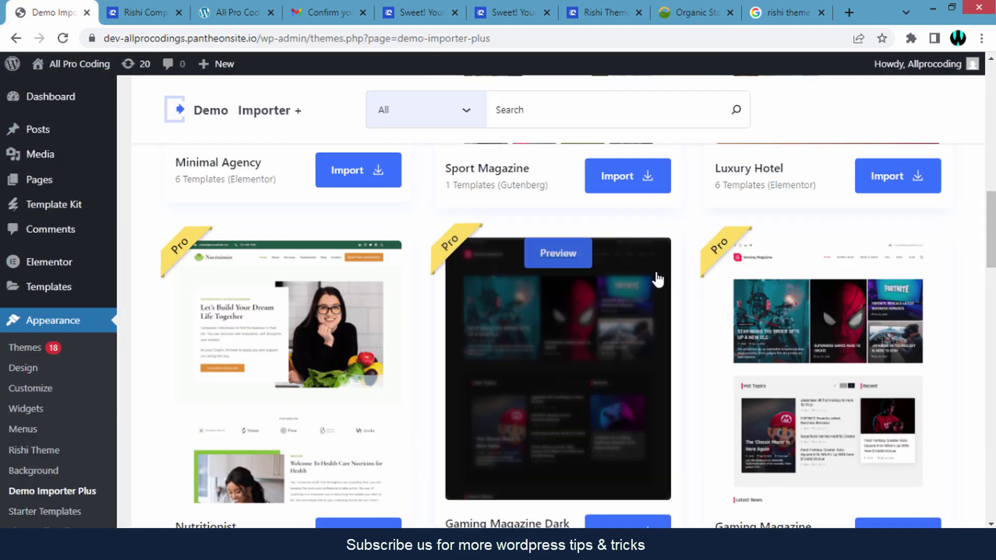
pyautogui.scroll(10, 658, 278)
pyautogui.click(572, 160)
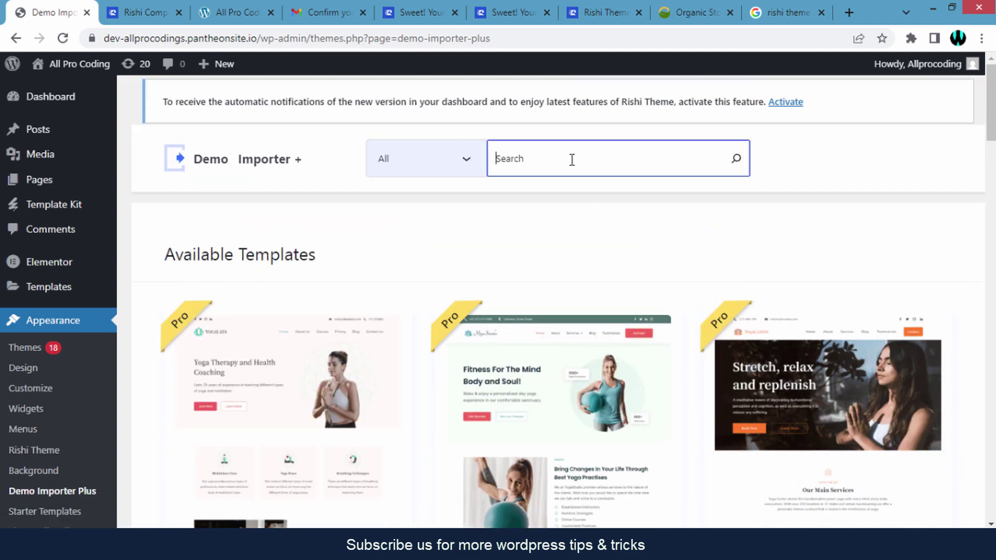
pyautogui.write('organ')
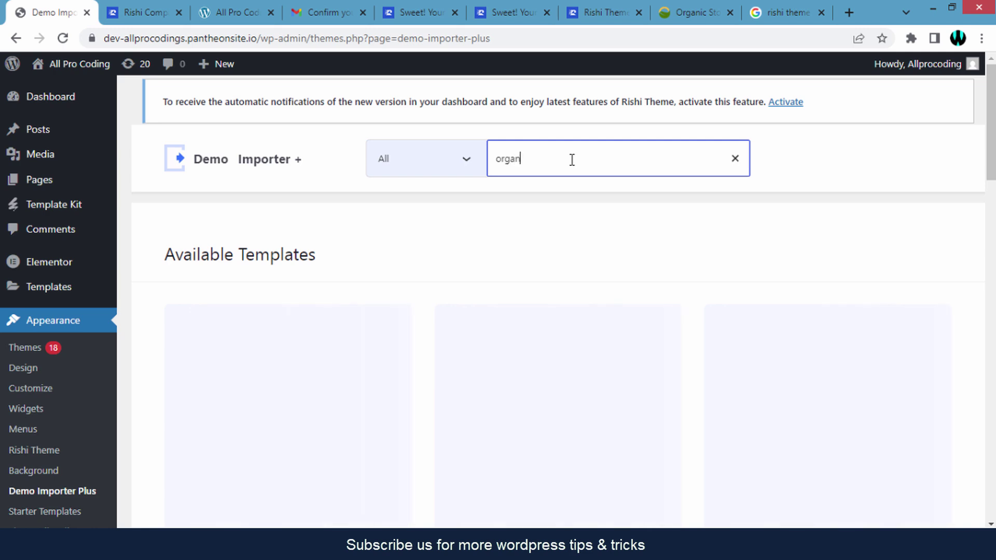
pyautogui.write('ic')
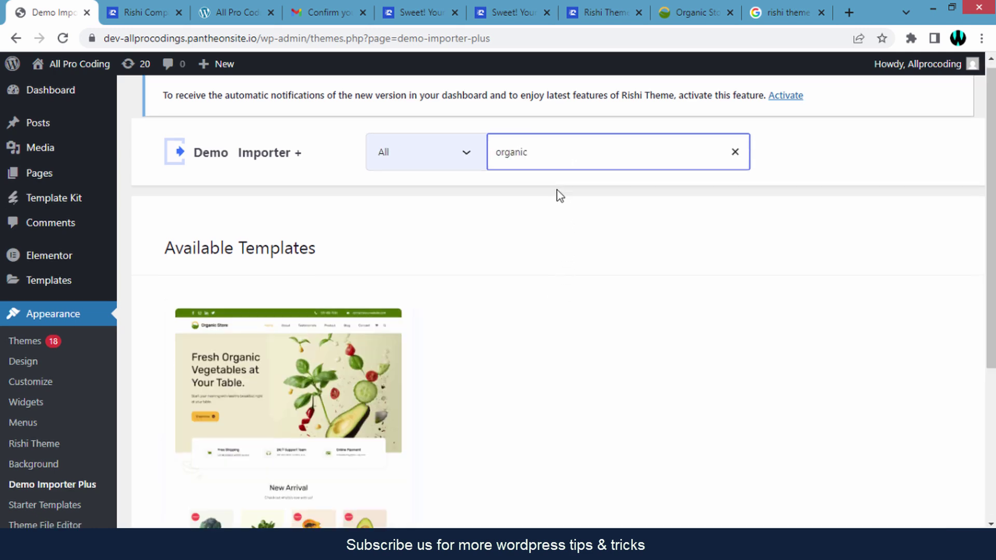
pyautogui.scroll(-4, 559, 196)
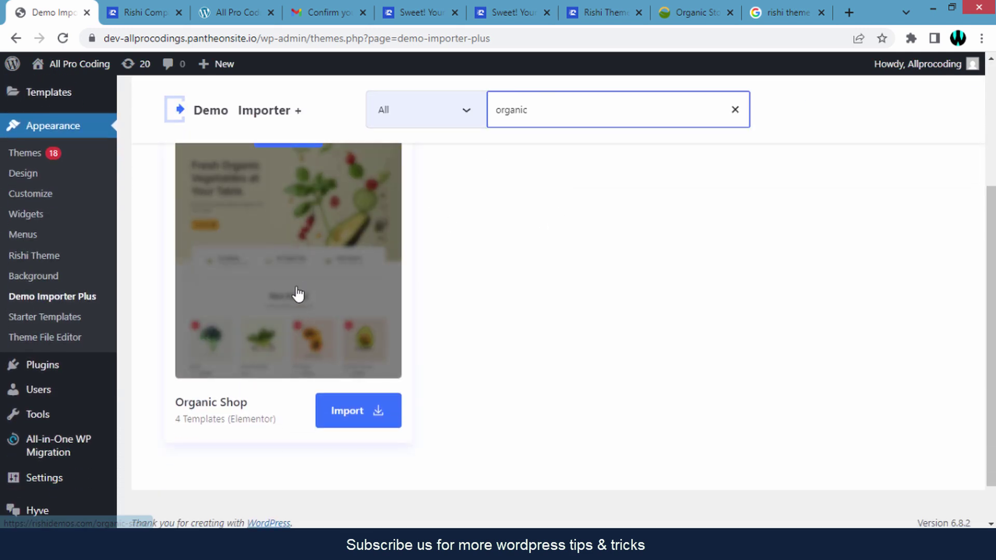
pyautogui.scroll(1, 287, 305)
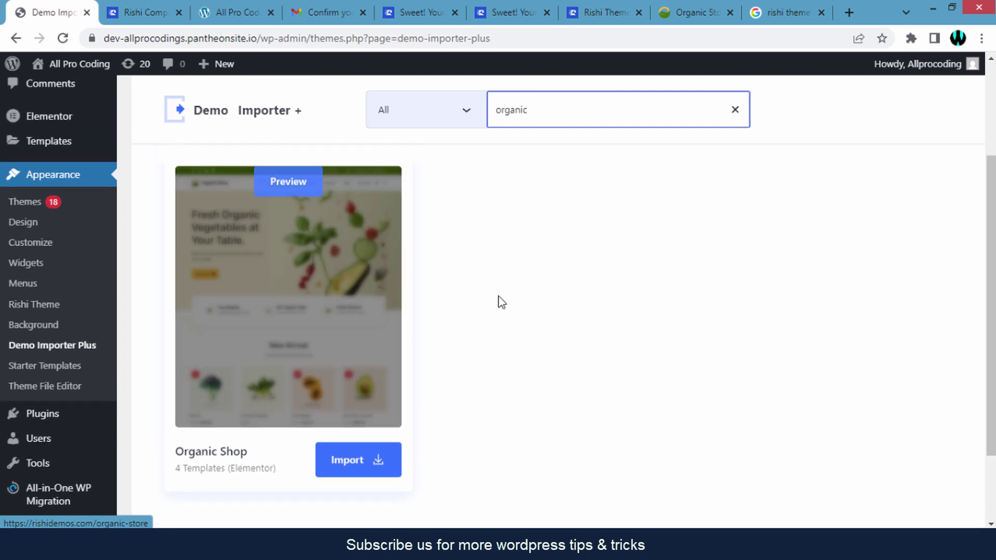
# Open the Organic Shop template for import and review its Home, About, Contact and Testimonials page templates.
pyautogui.scroll(-2, 361, 280)
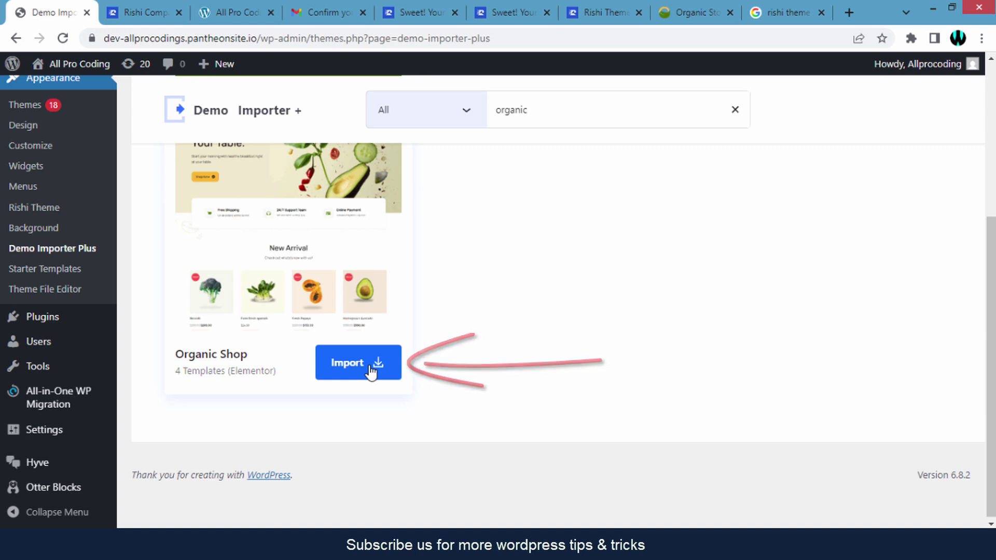
pyautogui.click(370, 372)
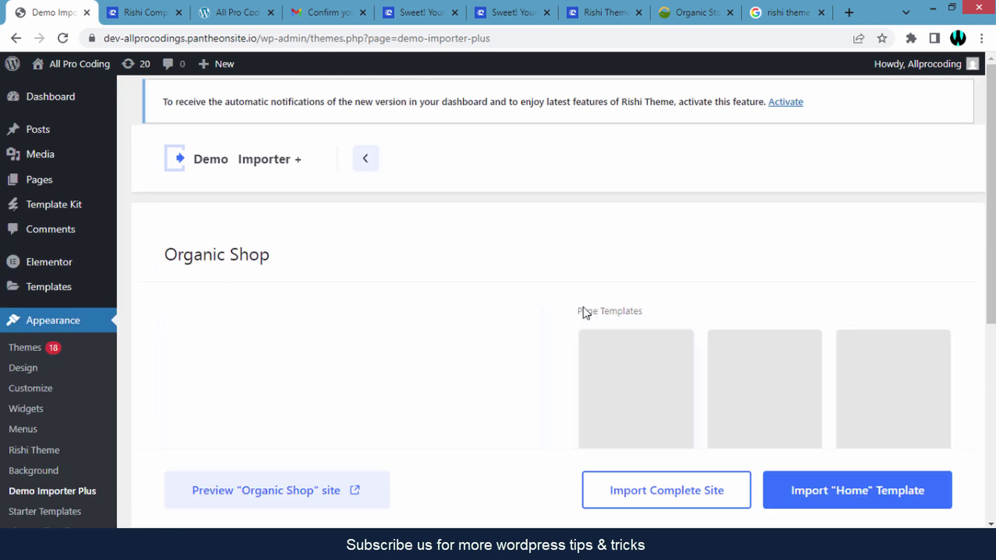
pyautogui.scroll(-2, 584, 309)
pyautogui.scroll(-1, 583, 315)
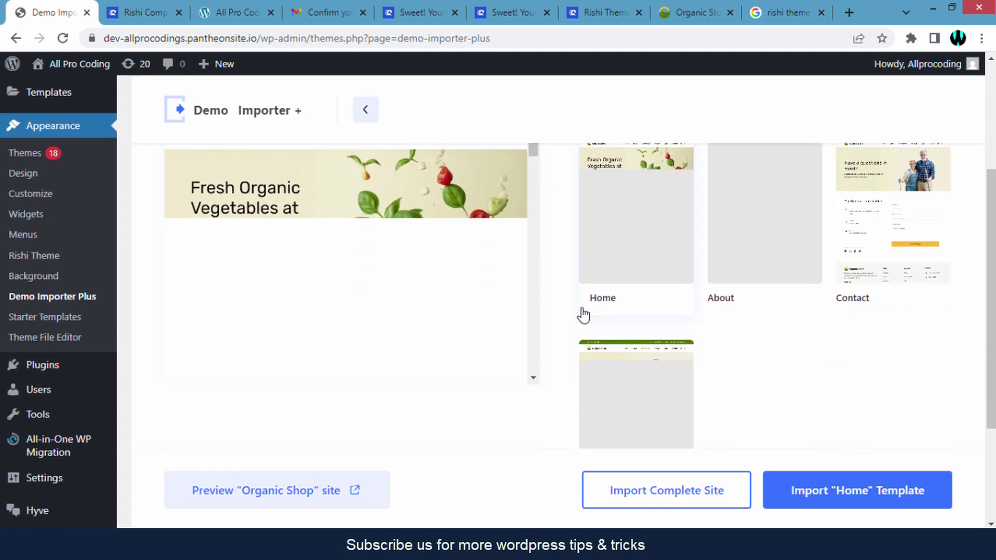
pyautogui.scroll(-1, 607, 321)
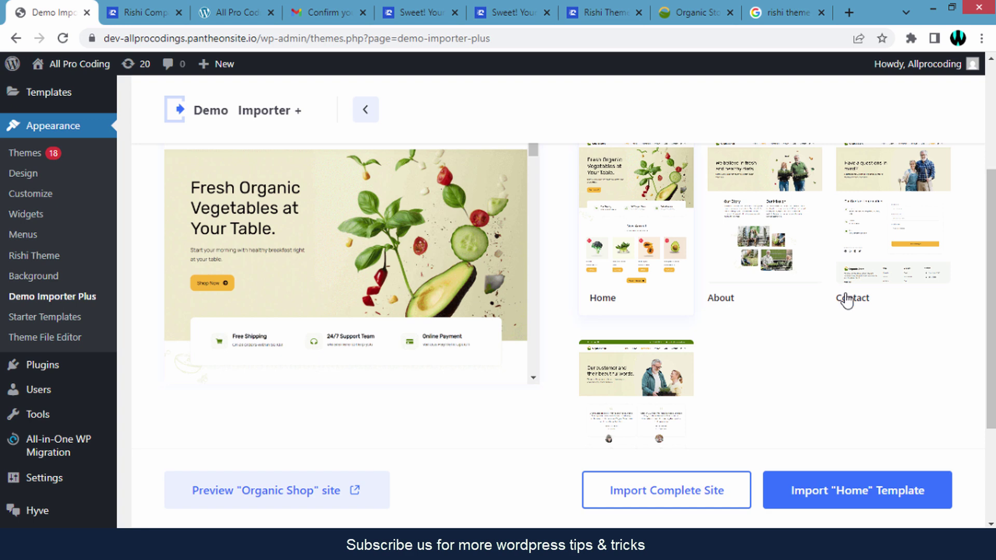
pyautogui.scroll(-3, 847, 300)
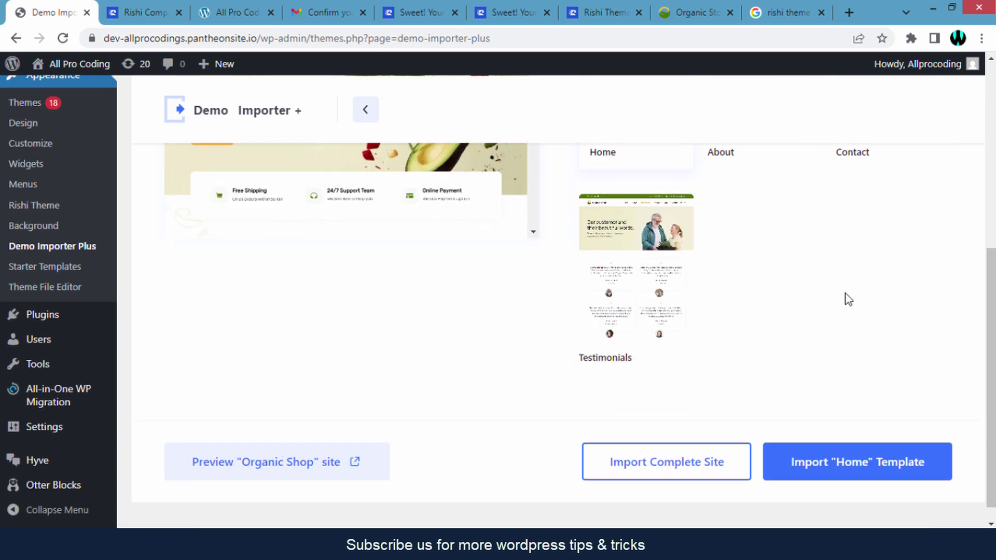
pyautogui.scroll(1, 847, 300)
pyautogui.scroll(-1, 847, 300)
# Start importing the complete Organic Shop site, accepting the content override notice and continuing past the demo server connection check.
pyautogui.click(649, 474)
pyautogui.scroll(-1, 772, 339)
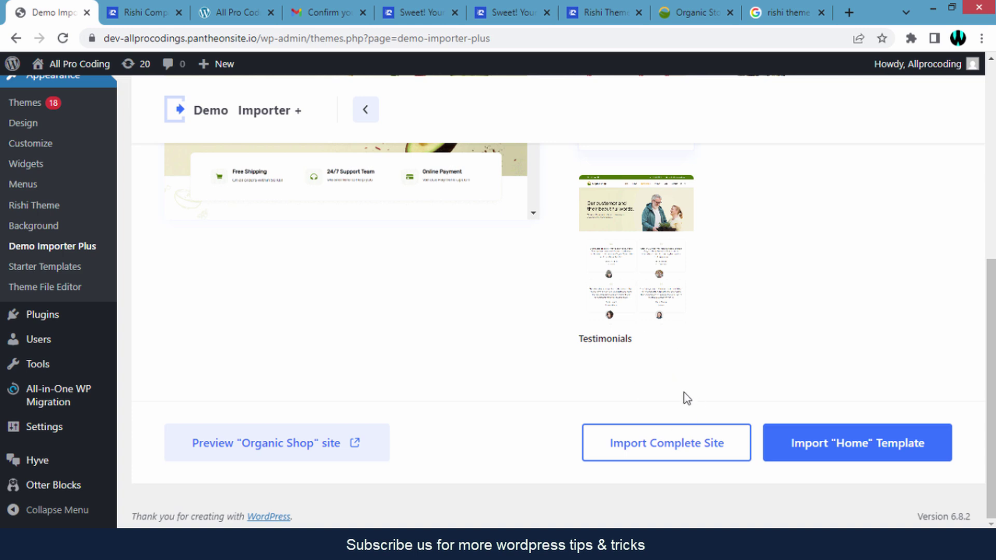
pyautogui.click(660, 459)
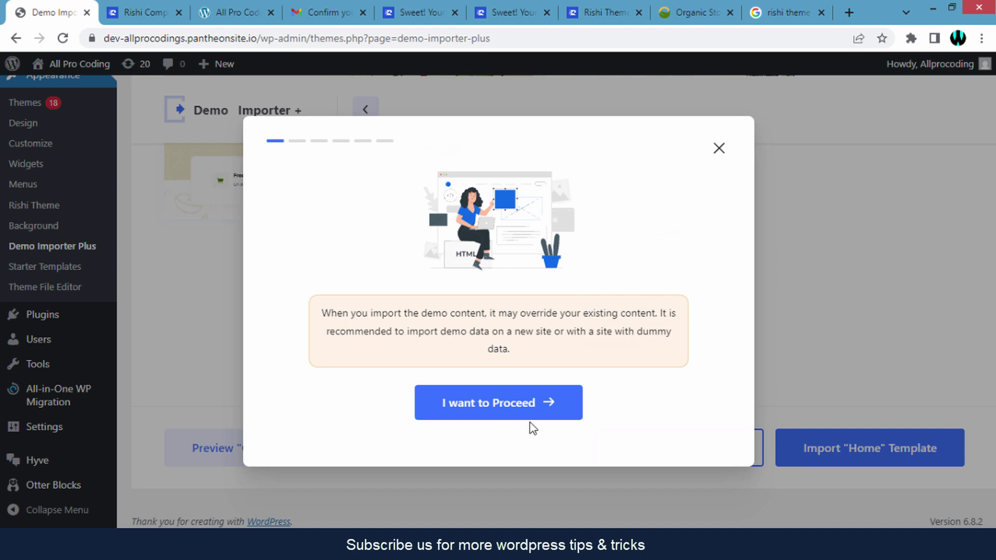
pyautogui.click(494, 411)
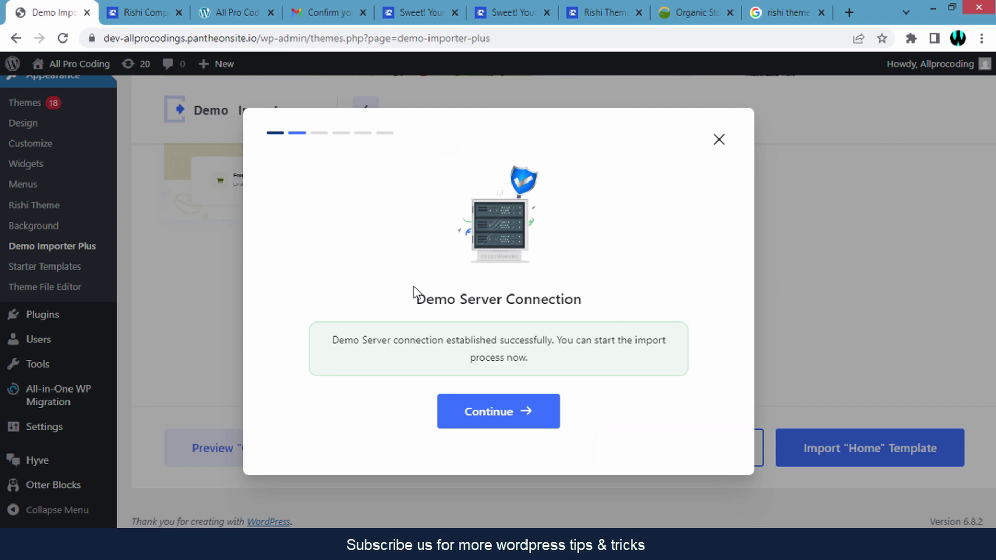
pyautogui.moveTo(421, 291); pyautogui.dragTo(575, 296)
pyautogui.click(575, 296)
pyautogui.click(502, 423)
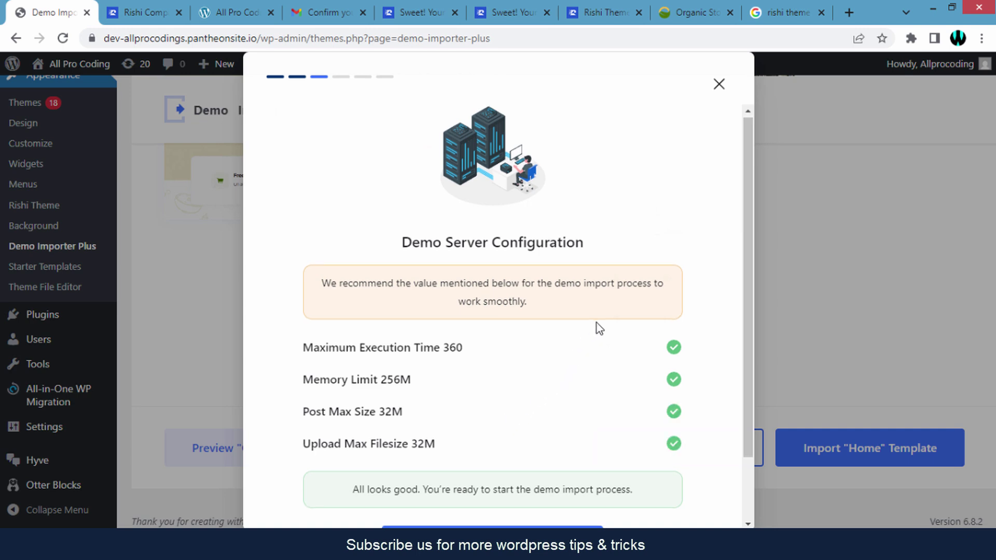
# Accept the demo server configuration and continue past the required plugins to the demo content selection.
pyautogui.scroll(-2, 596, 324)
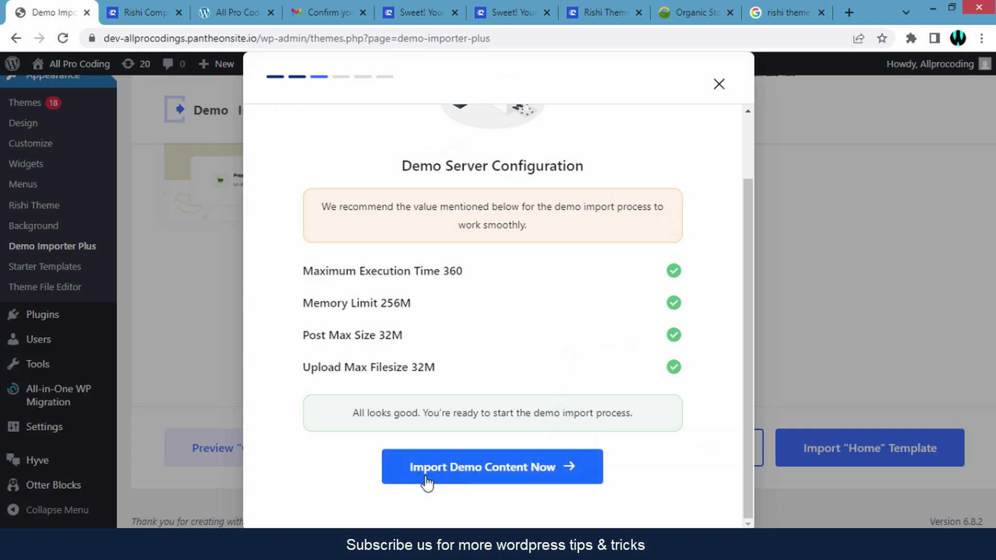
pyautogui.click(508, 479)
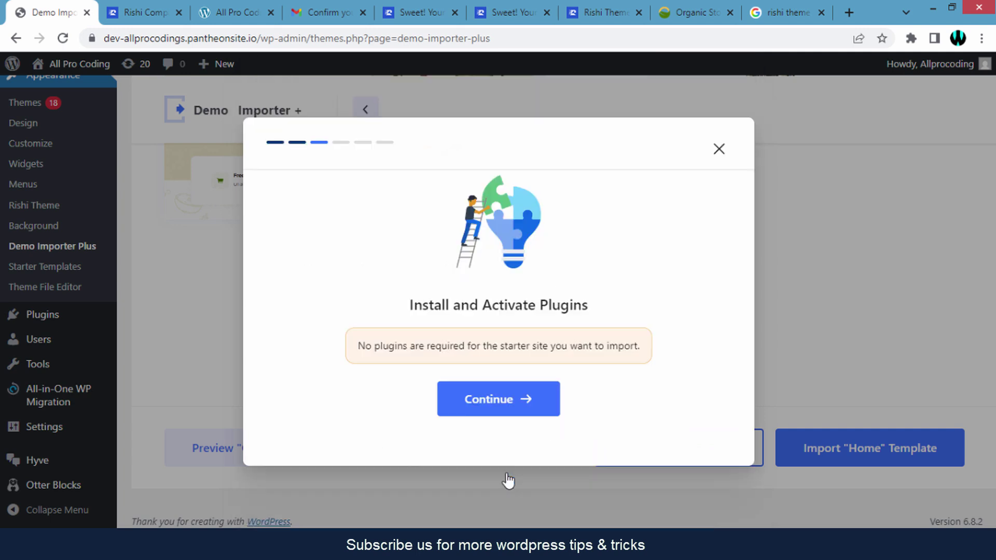
pyautogui.scroll(-1, 515, 401)
pyautogui.scroll(-1, 516, 405)
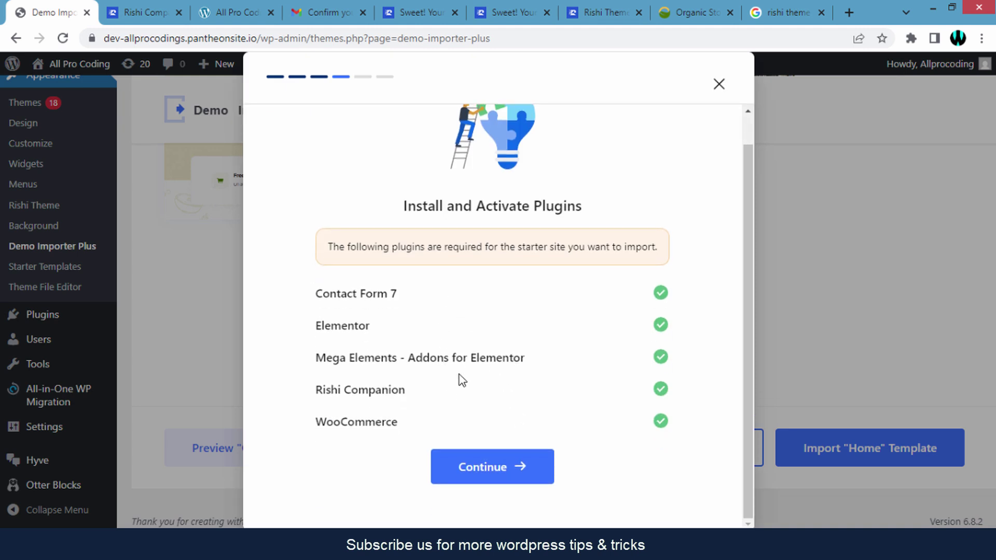
pyautogui.click(491, 477)
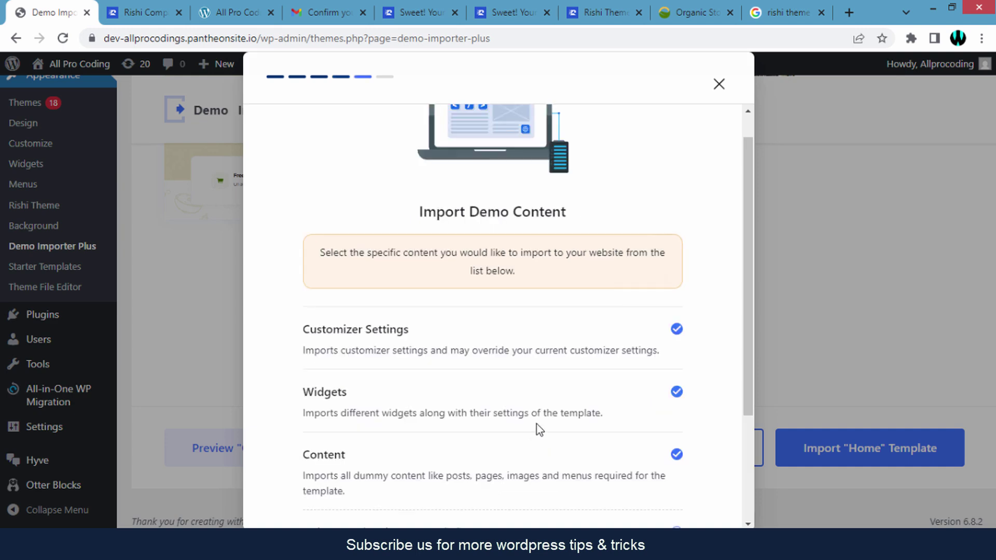
# Import the Customizer Settings, Widgets and Content, leaving Delete Previously Imported Site unselected.
pyautogui.scroll(-3, 540, 415)
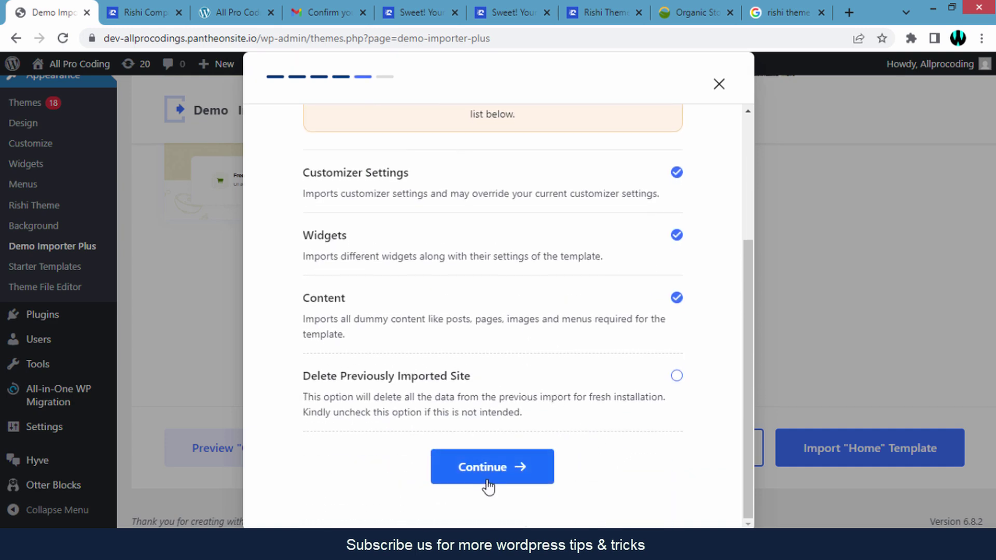
pyautogui.click(515, 480)
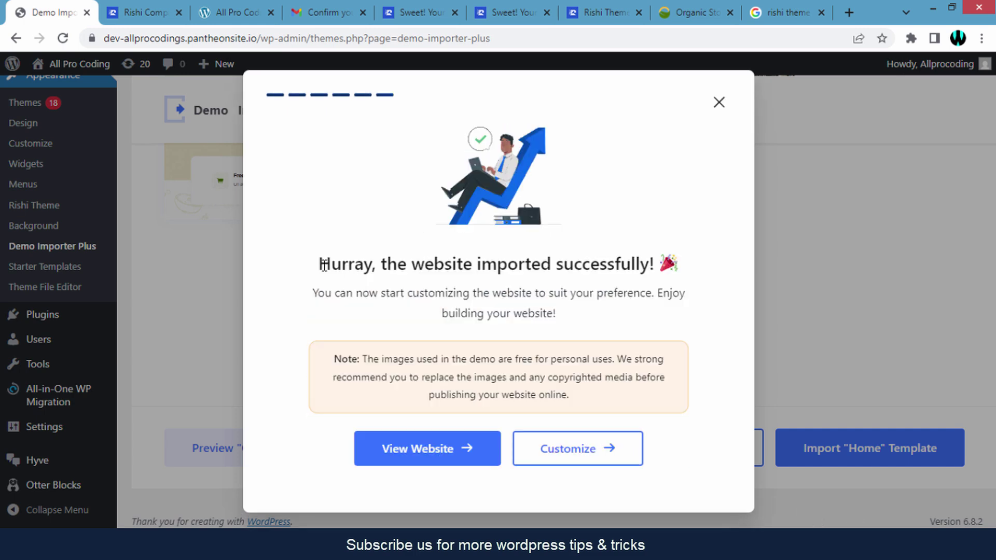
pyautogui.moveTo(324, 266); pyautogui.dragTo(653, 265)
pyautogui.click(618, 267)
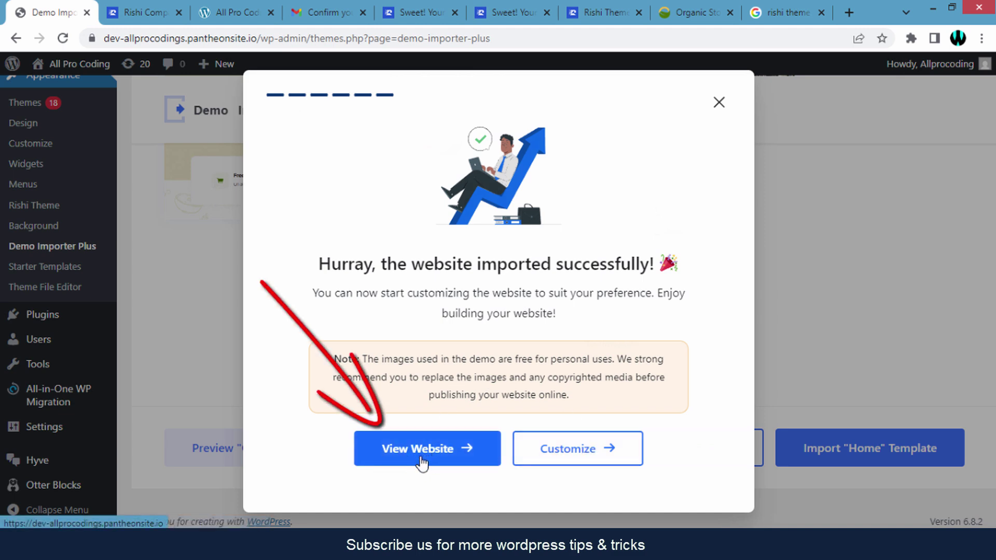
# View the imported website and check its home page from the hero banner through the New Arrival section.
pyautogui.click(437, 430)
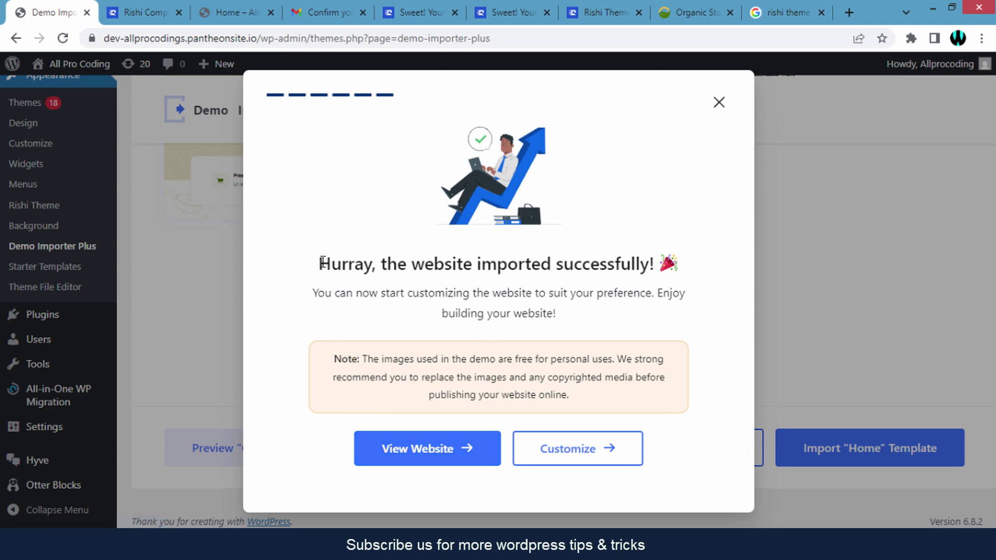
pyautogui.click(220, 2)
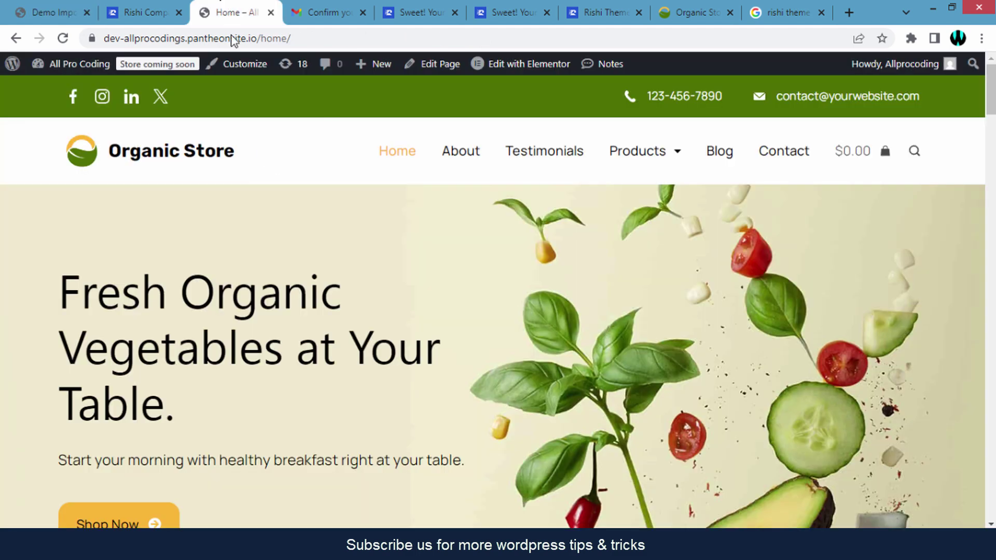
pyautogui.scroll(-3, 366, 363)
pyautogui.scroll(-5, 366, 355)
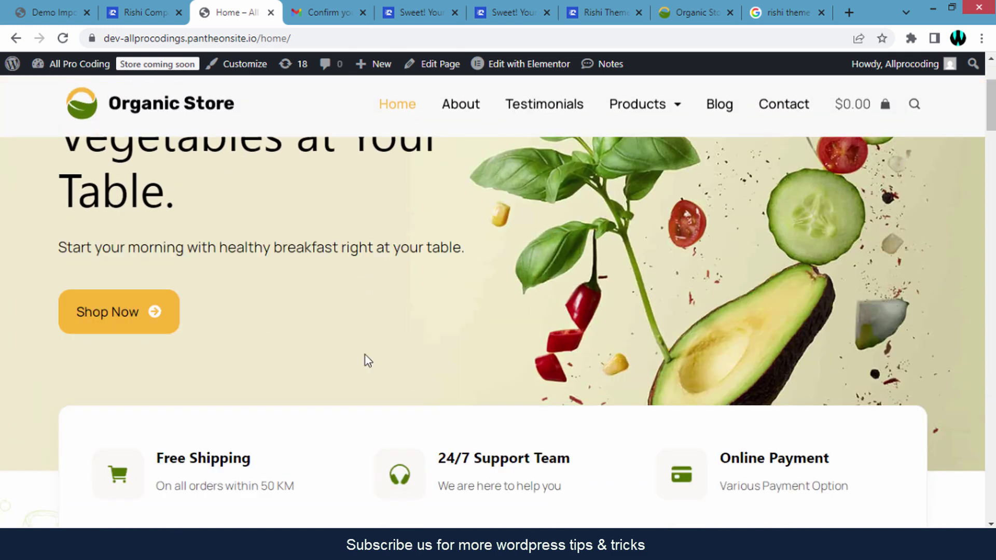
pyautogui.scroll(-5, 365, 355)
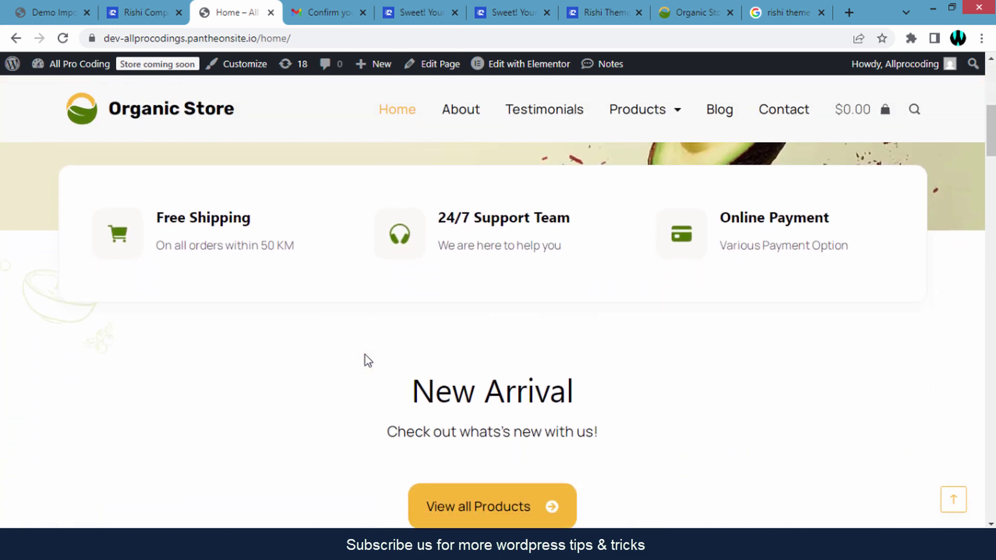
pyautogui.scroll(-3, 365, 357)
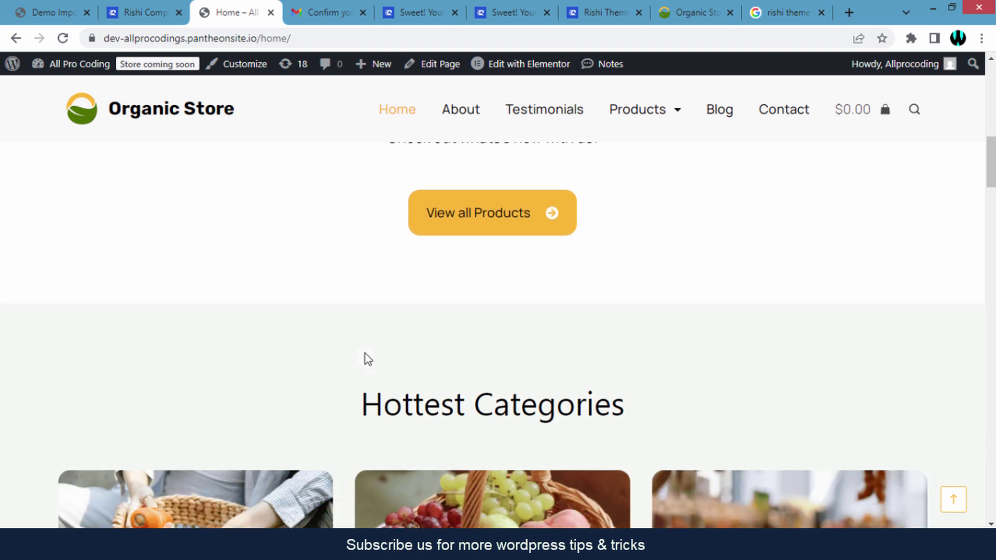
pyautogui.scroll(4, 366, 357)
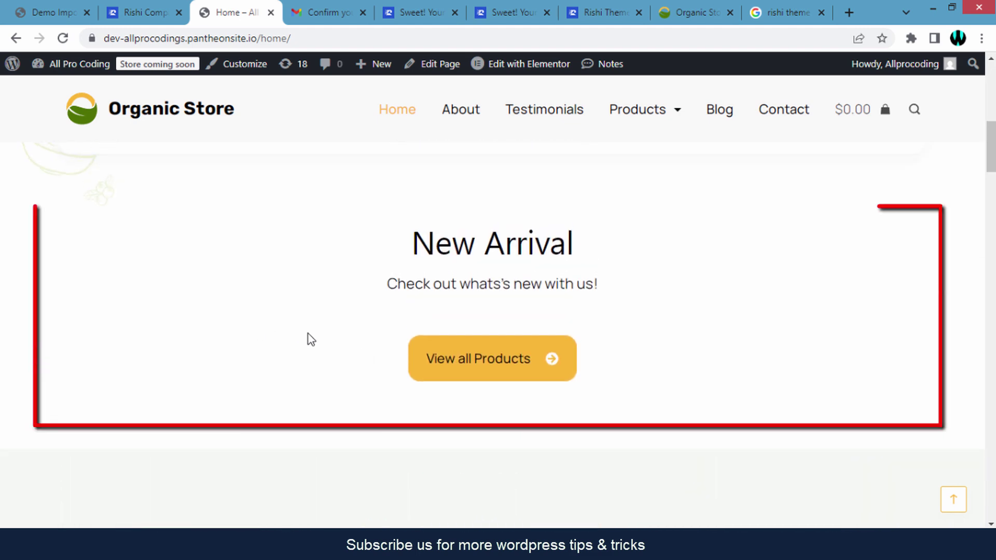
pyautogui.scroll(2, 797, 315)
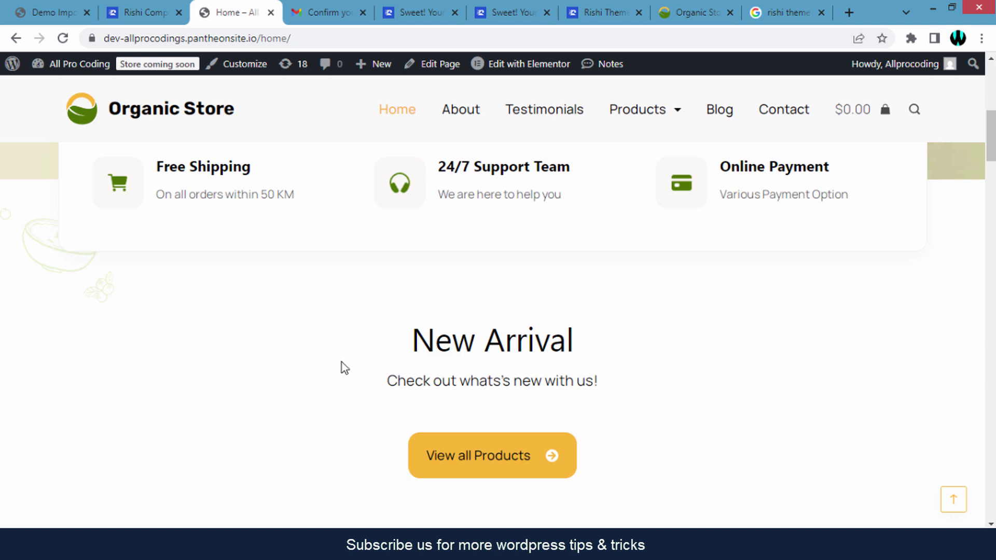
pyautogui.scroll(-2, 341, 362)
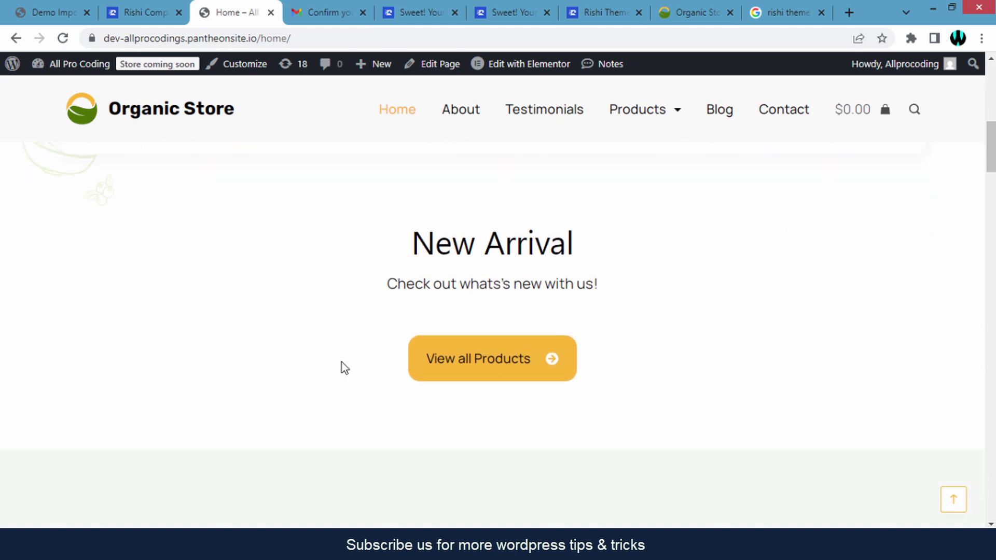
pyautogui.scroll(1, 327, 345)
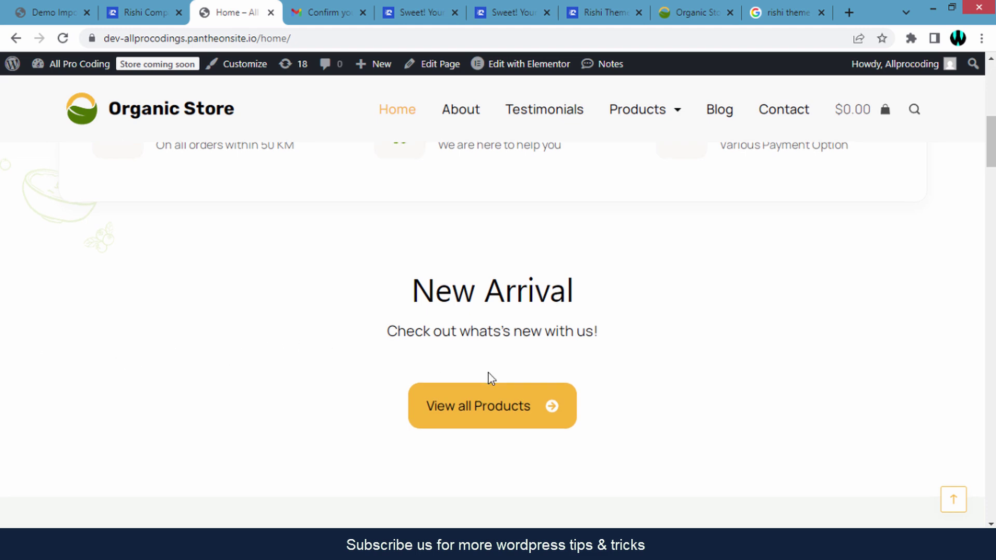
# Examine the remaining home page sections, from Hottest Categories through Client Testimonials and Hot Sales to Our Latest Blog.
pyautogui.scroll(-2, 487, 377)
pyautogui.scroll(-8, 772, 306)
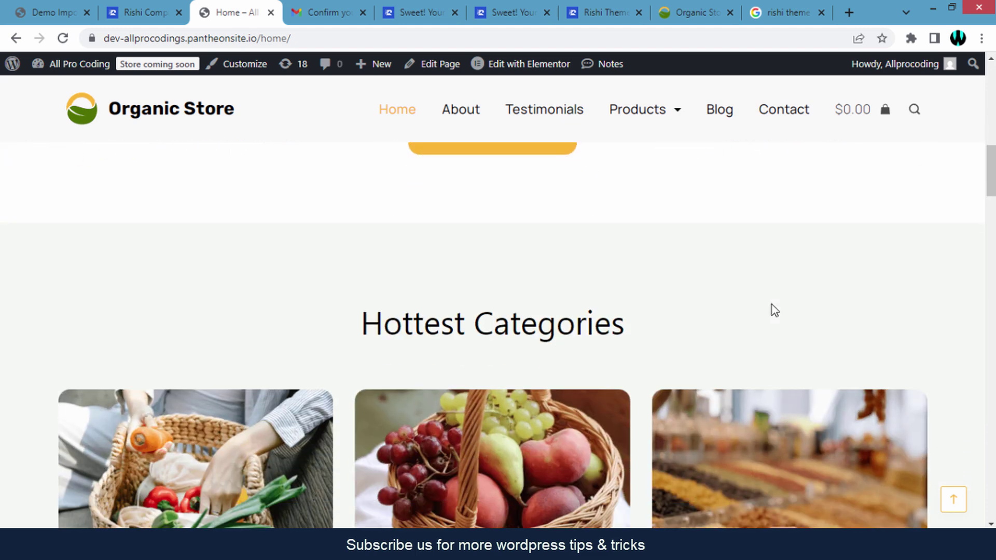
pyautogui.scroll(-9, 764, 300)
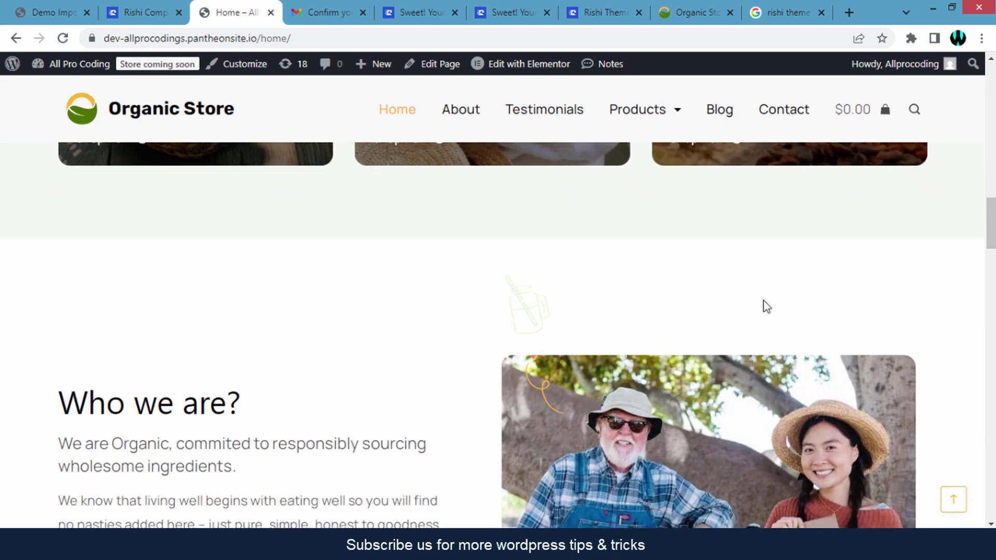
pyautogui.scroll(-9, 763, 301)
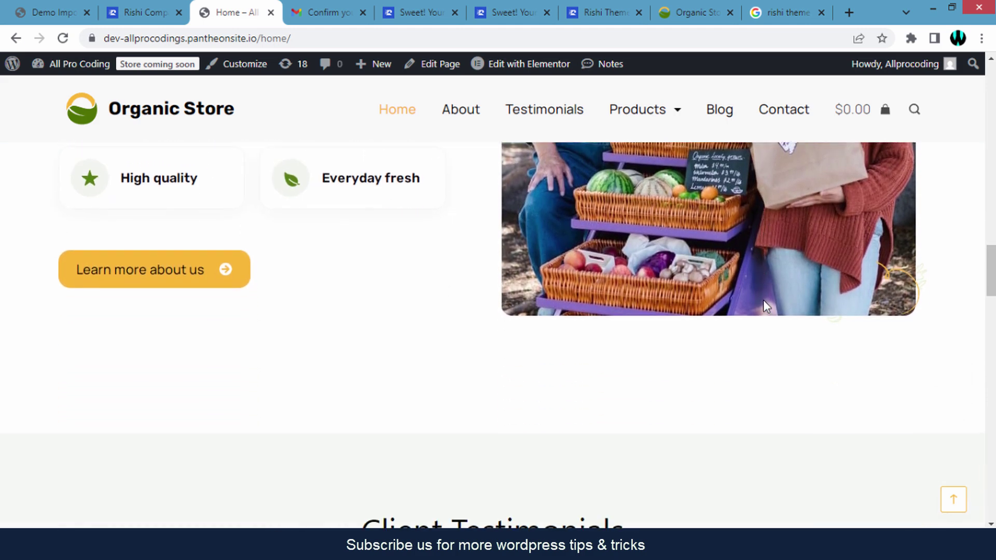
pyautogui.scroll(-10, 764, 307)
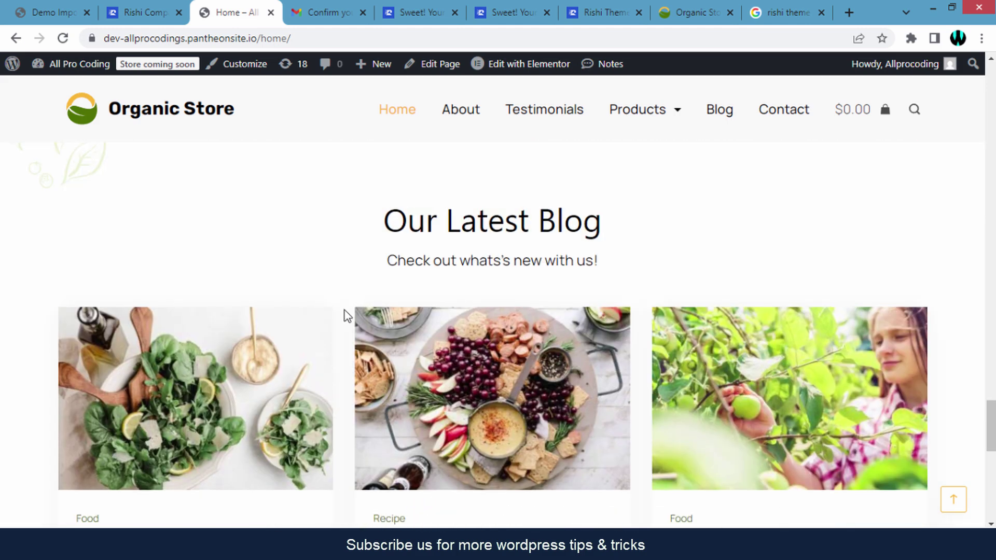
pyautogui.scroll(6, 345, 314)
pyautogui.scroll(16, 347, 314)
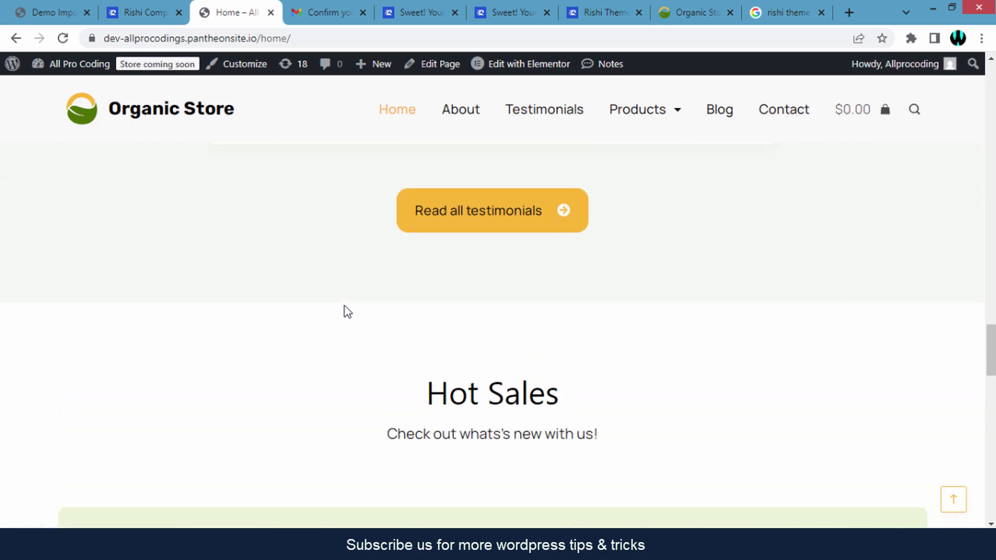
pyautogui.scroll(20, 345, 306)
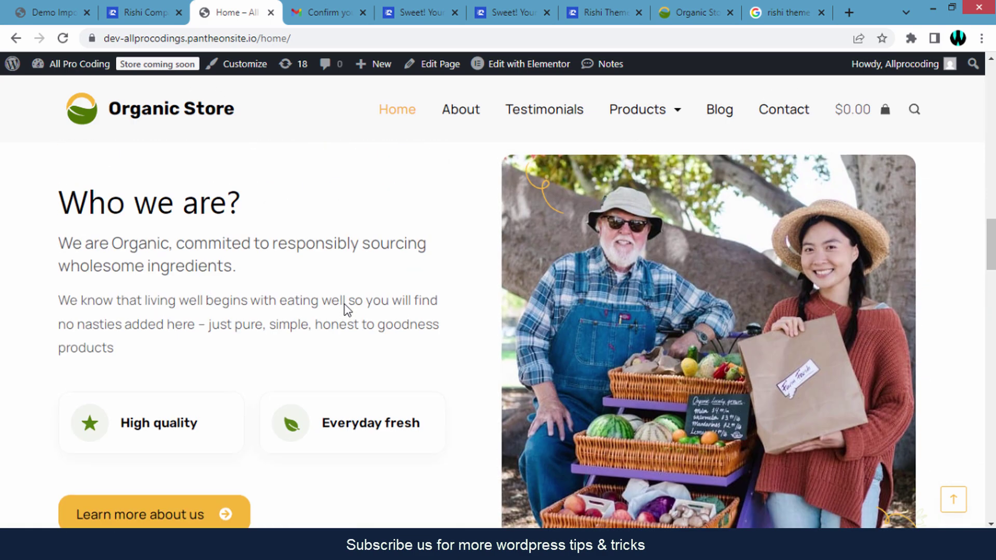
pyautogui.scroll(10, 340, 295)
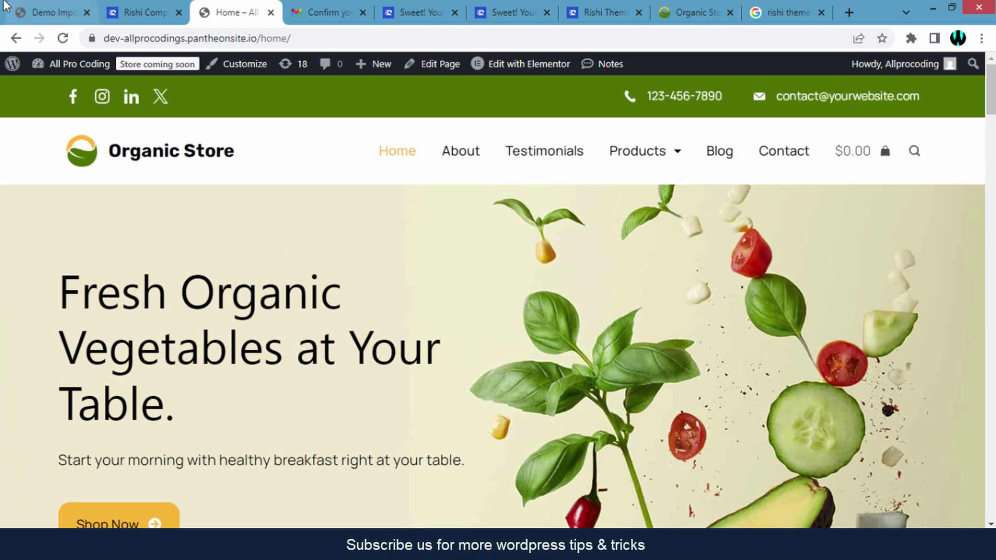
# Return to the Organic Shop template in Demo Importer Plus and look over its page templates.
pyautogui.click(51, 12)
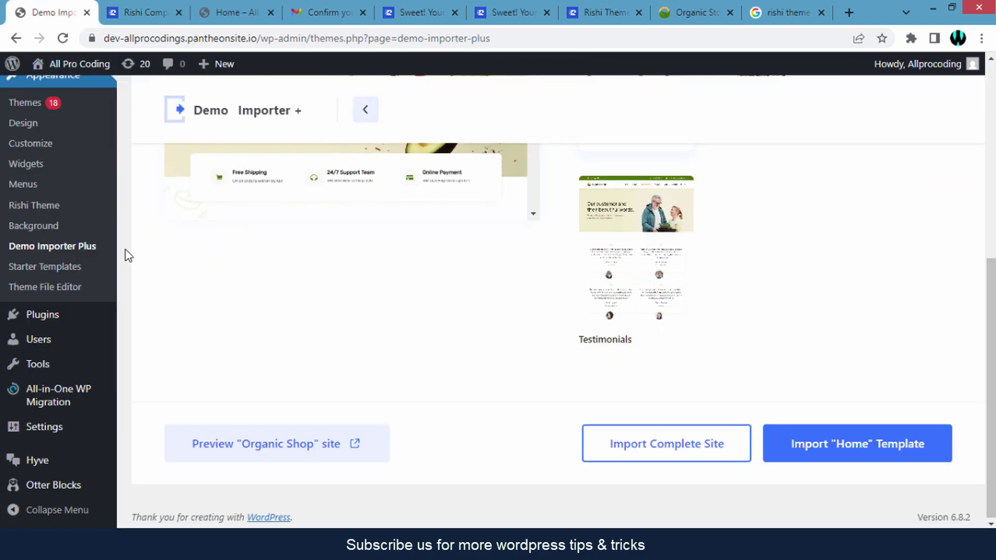
pyautogui.scroll(5, 128, 256)
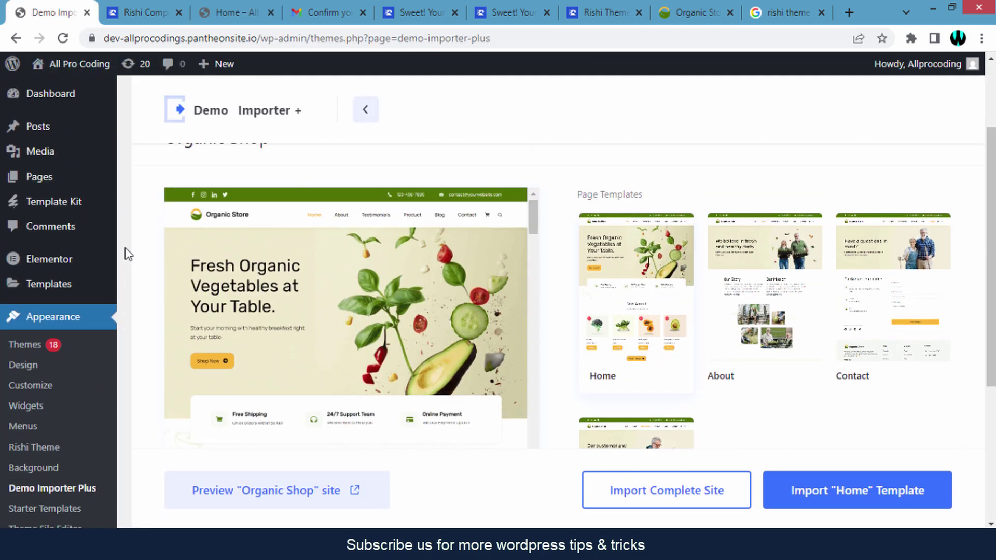
pyautogui.scroll(-1, 128, 256)
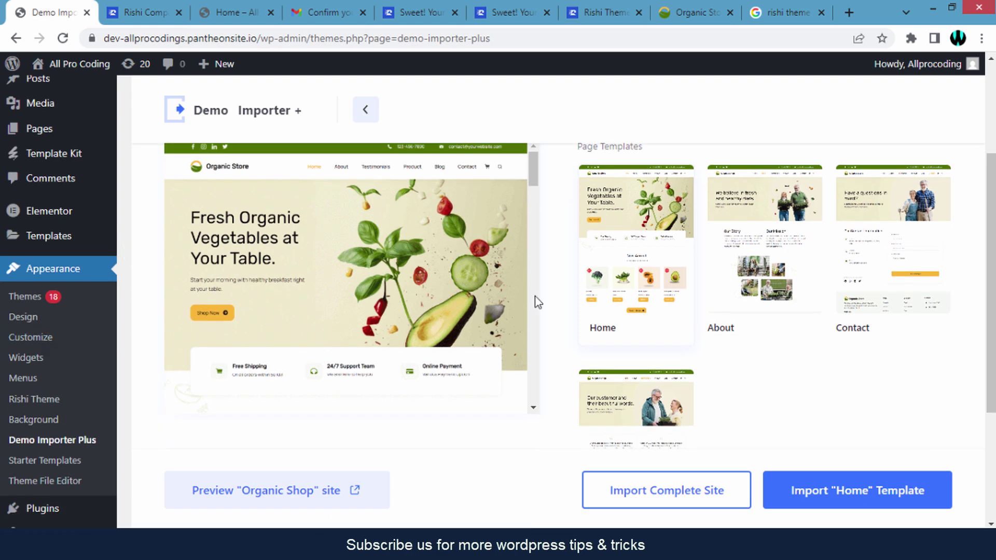
# Leave the Organic Shop template page and open the Customizer for the active Rishi theme.
pyautogui.scroll(2, 874, 281)
pyautogui.scroll(-1, 662, 329)
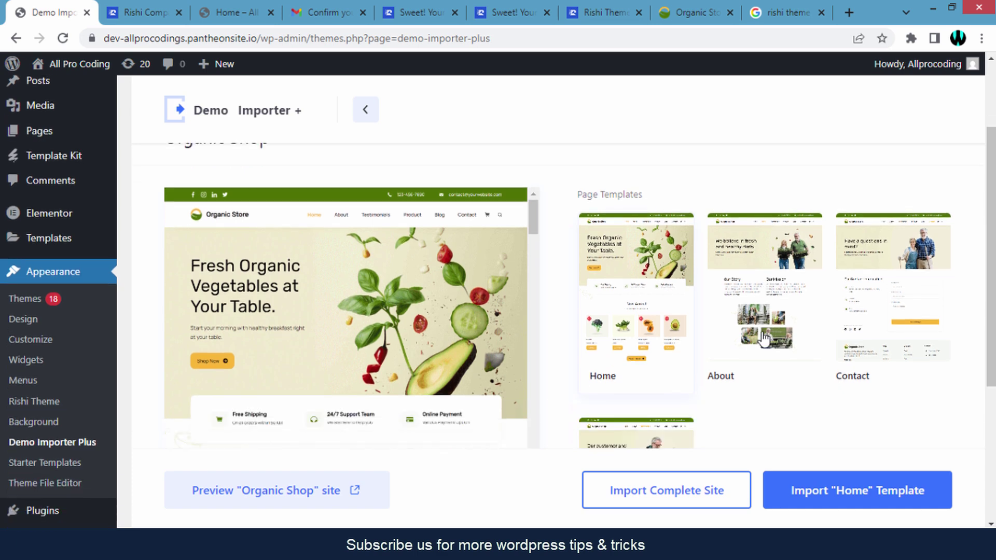
pyautogui.scroll(2, 662, 329)
pyautogui.moveTo(42, 192)
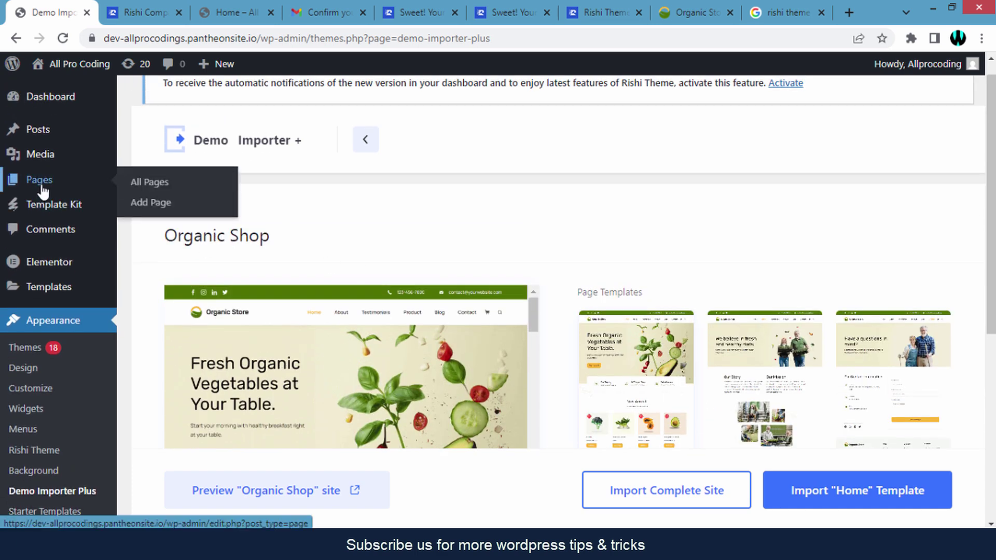
pyautogui.scroll(-5, 44, 195)
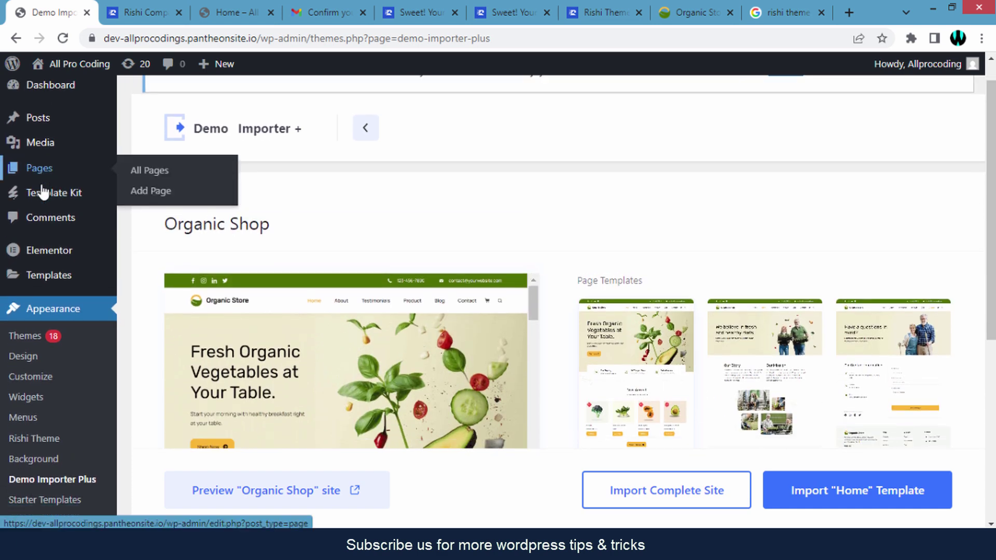
pyautogui.scroll(-2, 45, 198)
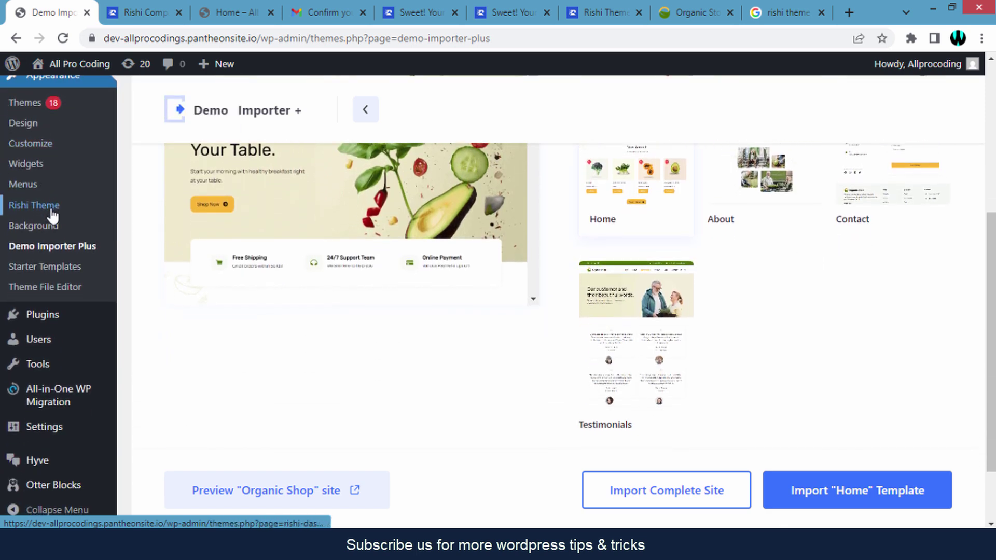
pyautogui.scroll(1, 49, 199)
pyautogui.click(48, 199)
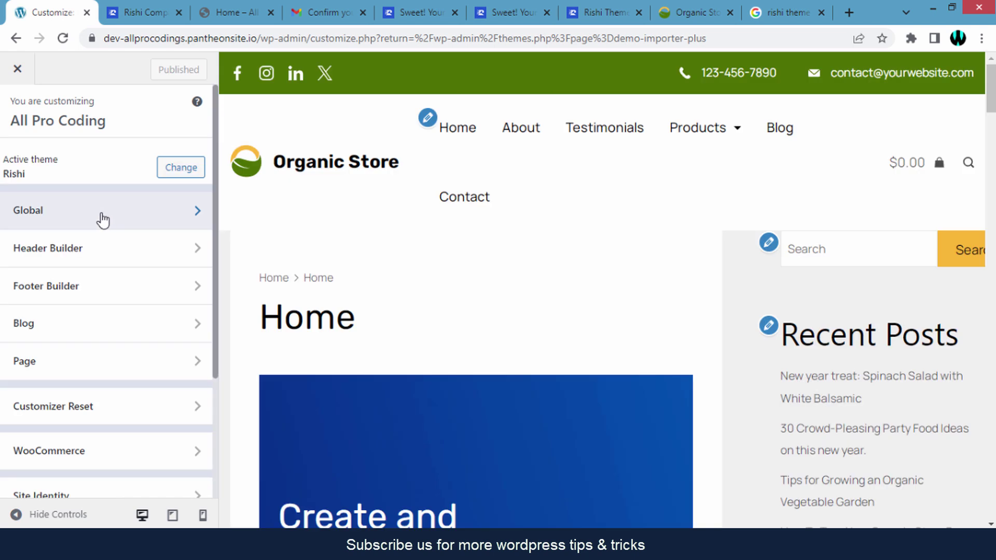
# Look over the Customizer's Global settings and return to the main list of sections.
pyautogui.click(83, 223)
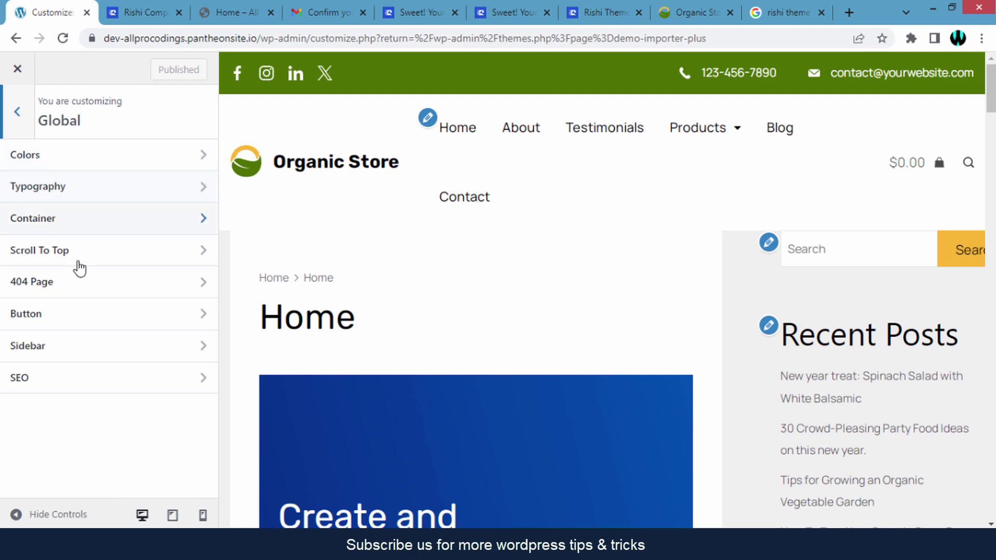
pyautogui.click(23, 130)
pyautogui.scroll(-1, 99, 254)
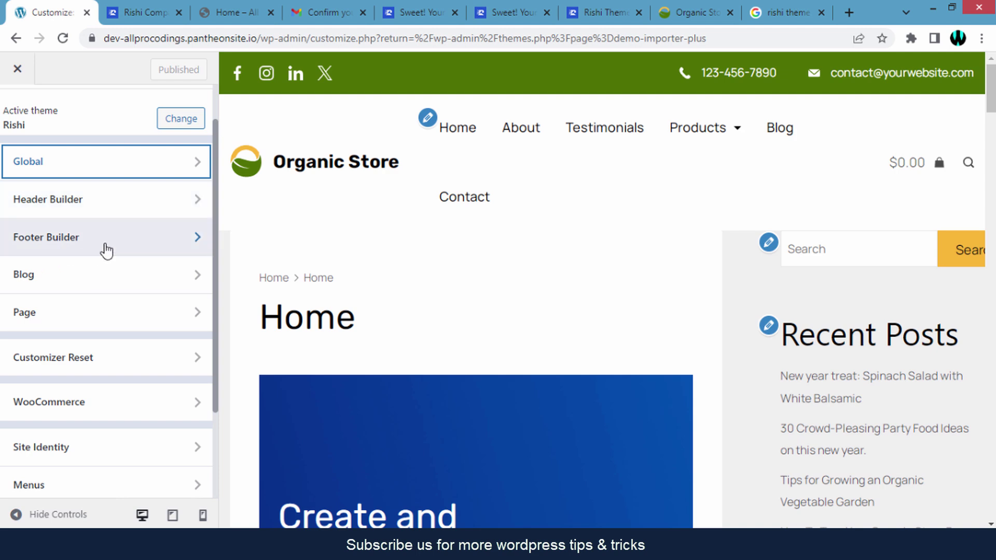
# Look over the Customizer's WooCommerce settings, then close the Customizer and return to Demo Importer Plus.
pyautogui.scroll(-2, 105, 250)
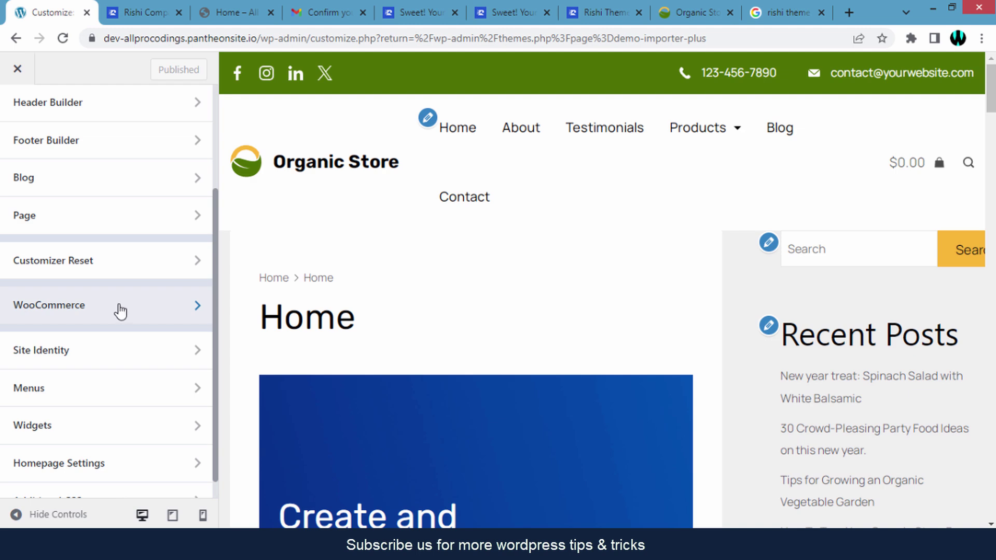
pyautogui.click(83, 315)
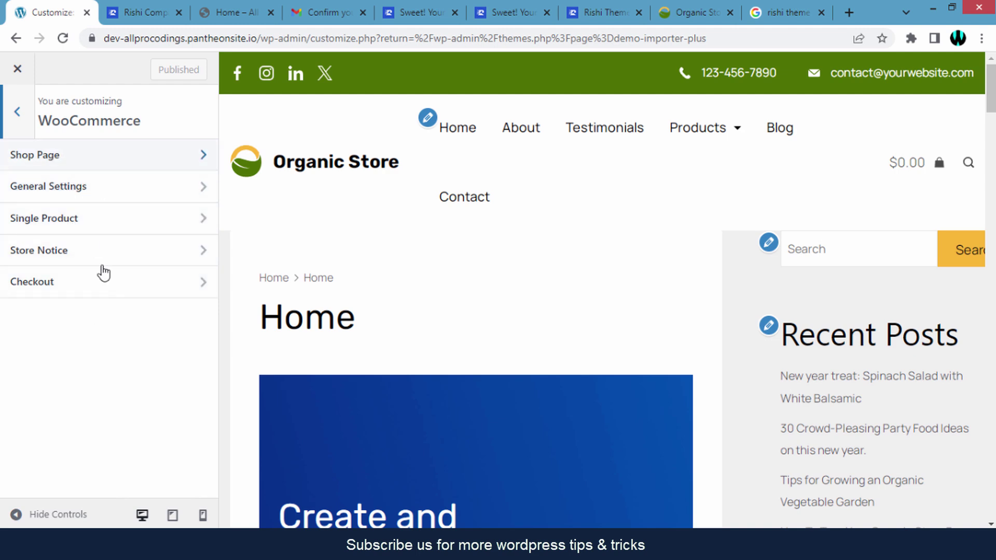
pyautogui.click(16, 118)
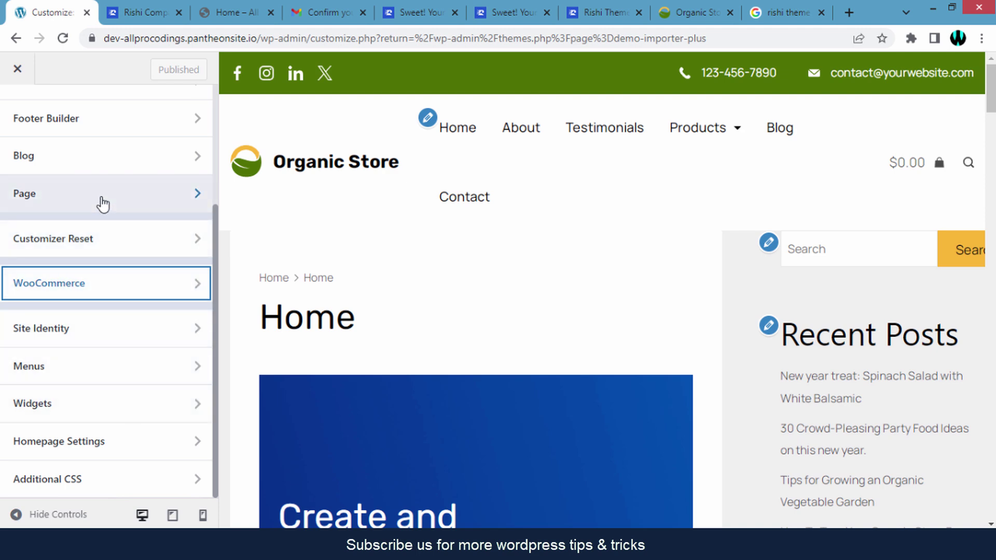
pyautogui.scroll(3, 3, 305)
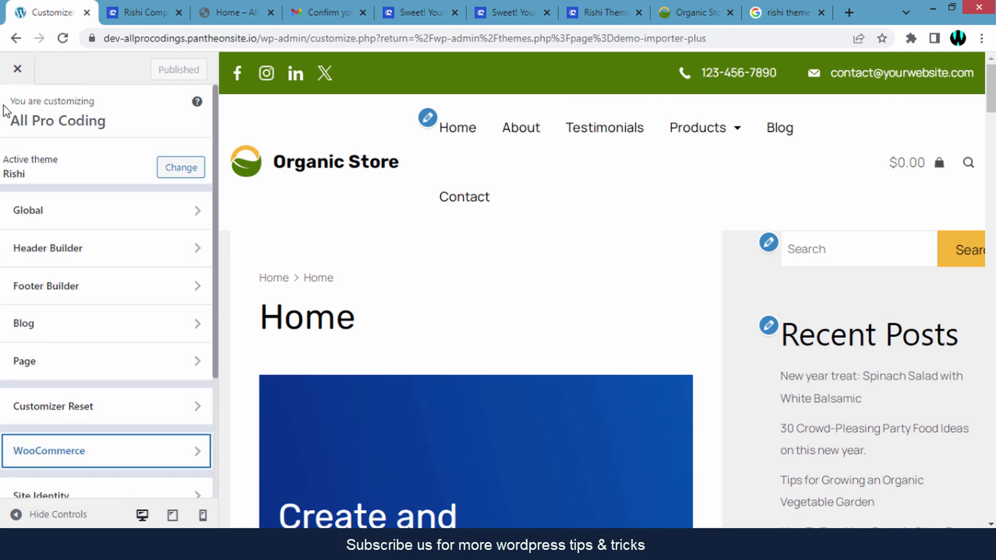
pyautogui.click(18, 72)
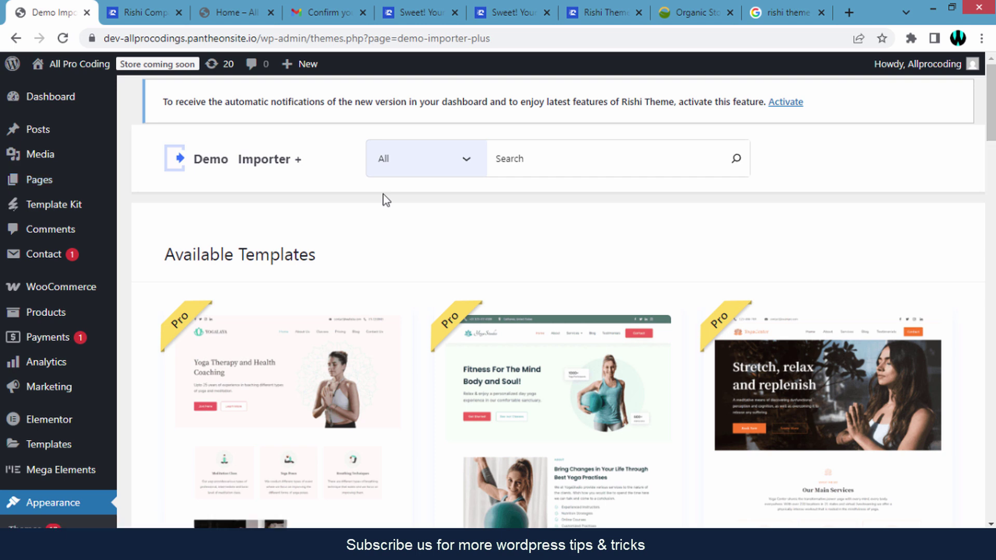
# Browse the available starter templates in Demo Importer Plus from Yogalaya through Furniture Shop and return to the start of the list.
pyautogui.scroll(-6, 382, 199)
pyautogui.scroll(-7, 411, 206)
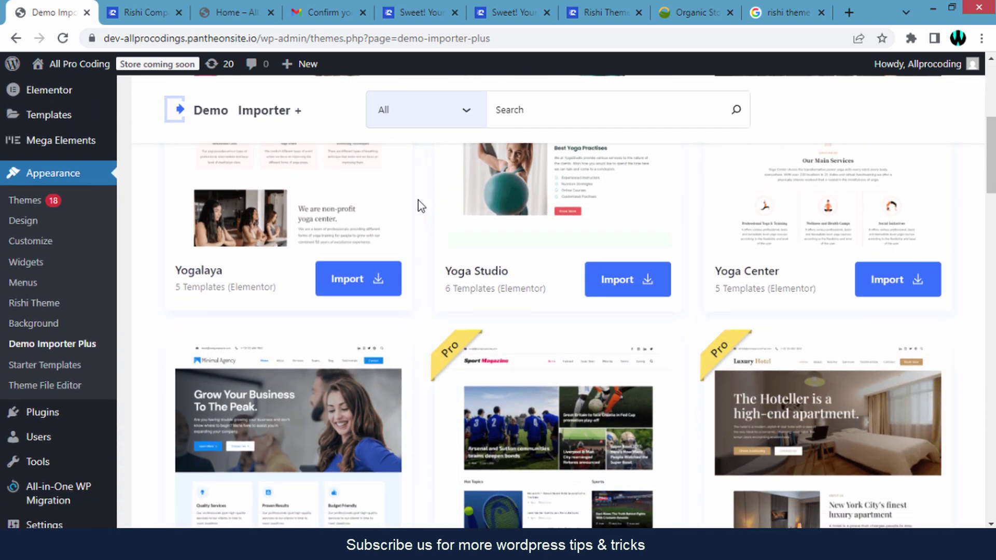
pyautogui.scroll(-5, 421, 206)
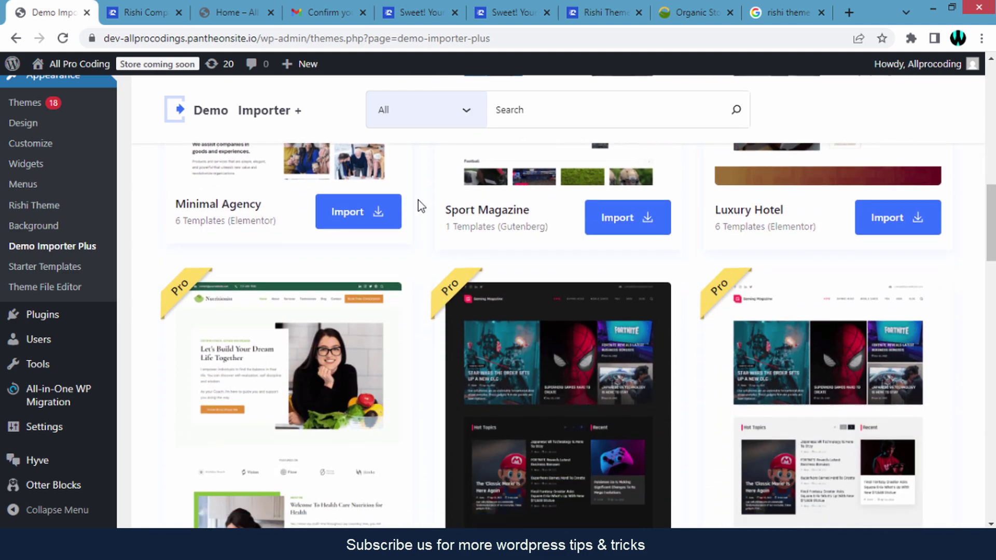
pyautogui.scroll(-5, 421, 206)
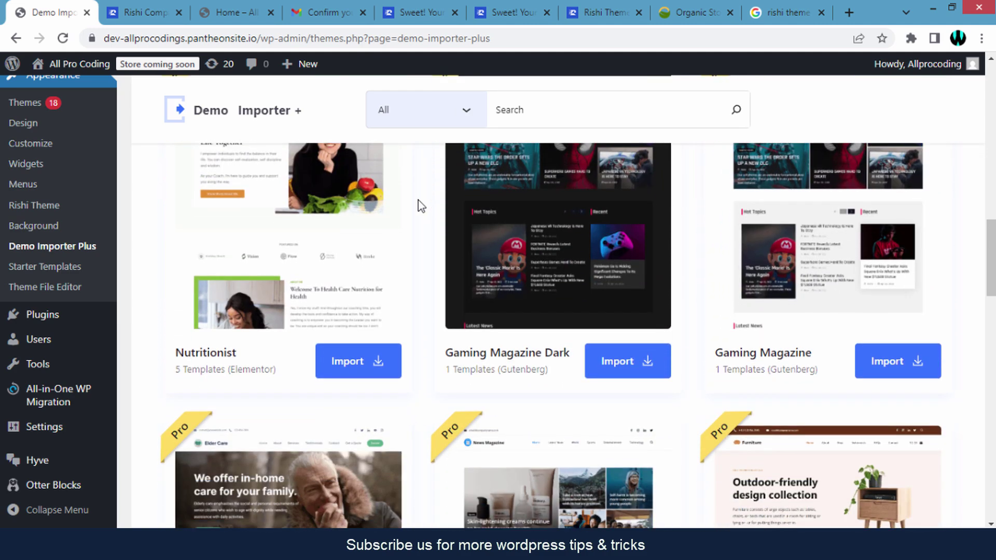
pyautogui.scroll(-2, 421, 206)
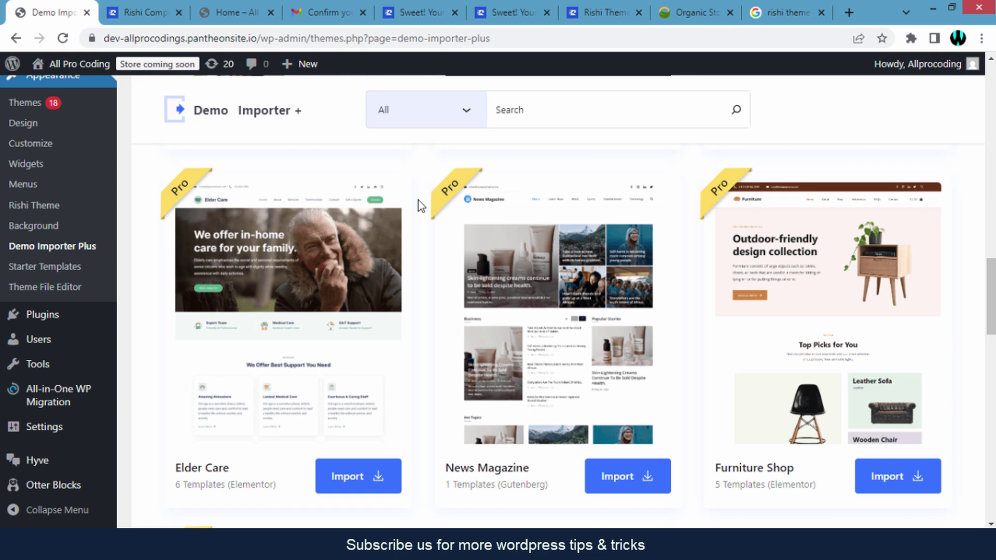
pyautogui.scroll(10, 421, 206)
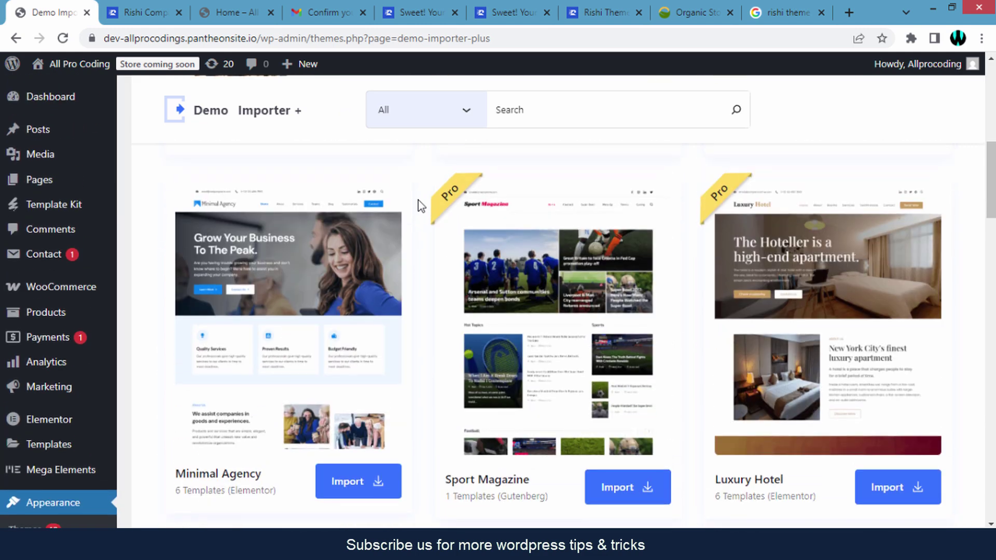
pyautogui.scroll(10, 421, 206)
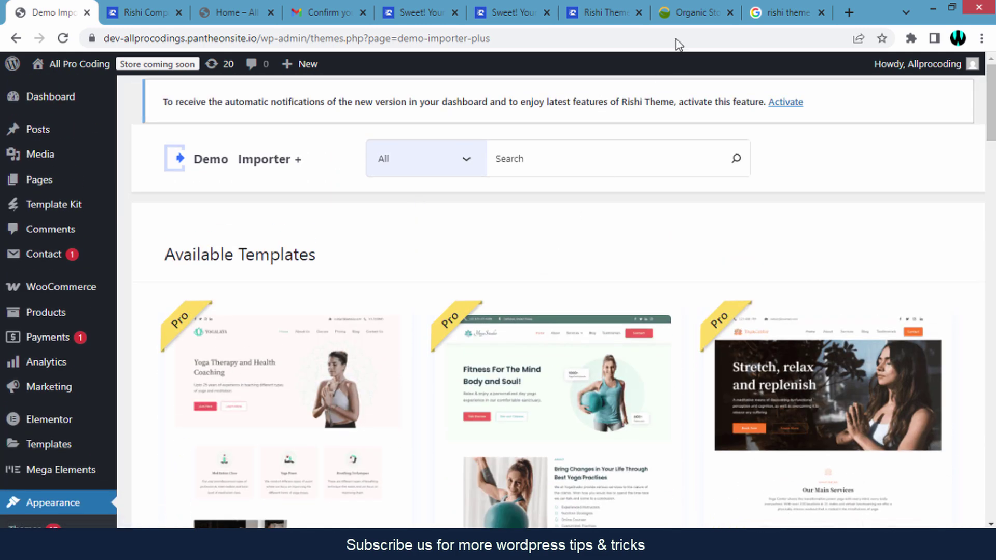
# Switch to the Organic Store demo site and examine its home page from the hero banner through the Who we are section.
pyautogui.click(694, 11)
pyautogui.scroll(-12, 535, 272)
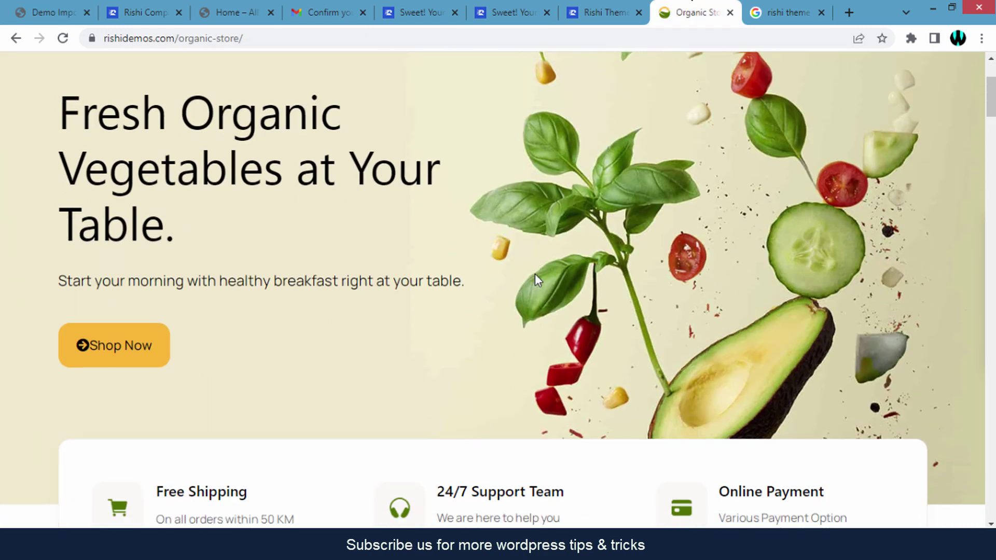
pyautogui.scroll(-5, 535, 280)
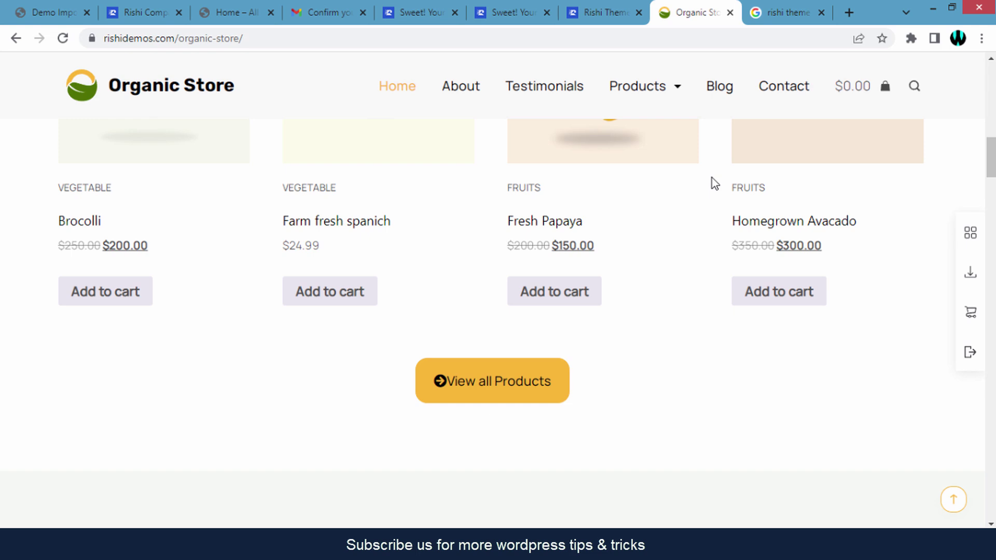
pyautogui.scroll(-7, 712, 177)
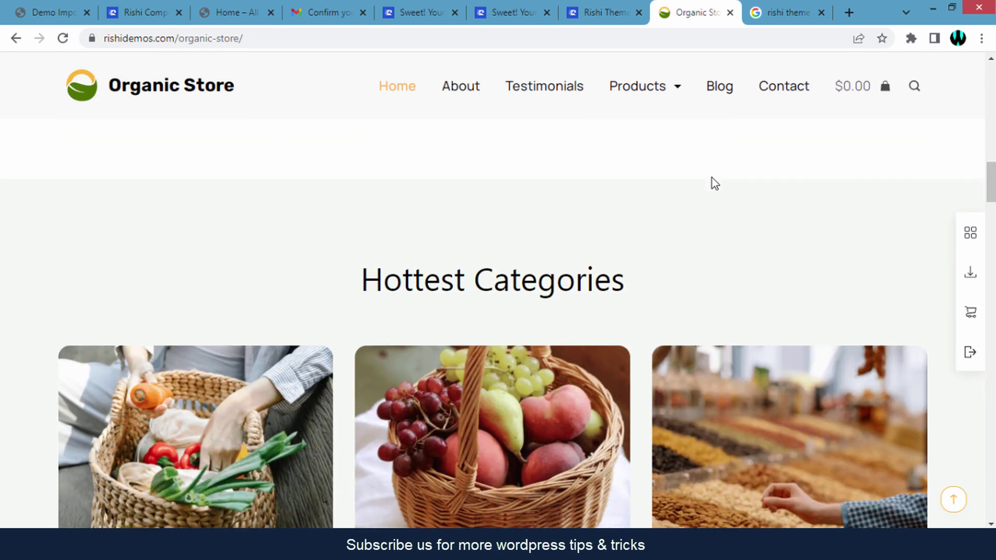
pyautogui.scroll(-10, 712, 177)
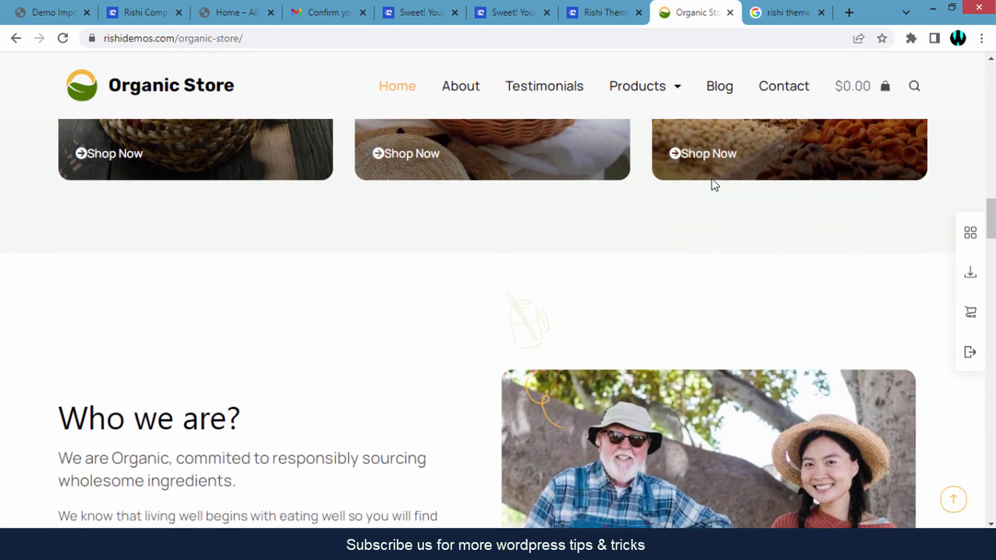